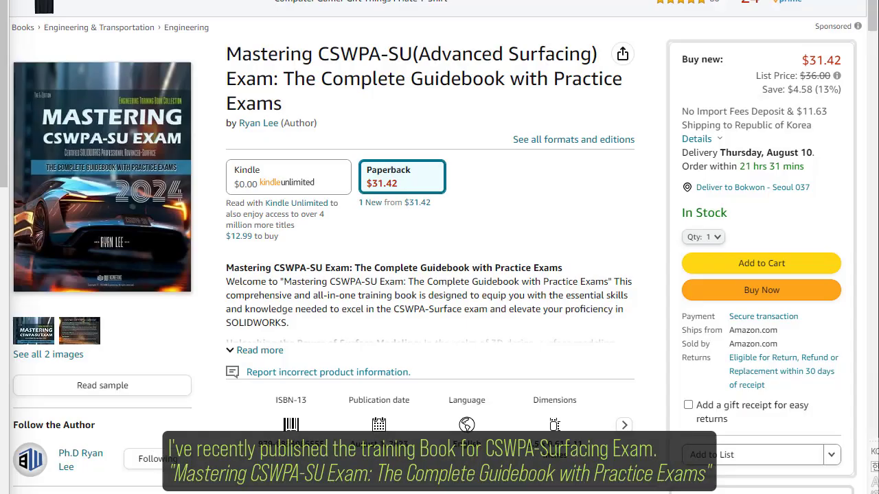
Expand the Mastering CSWPA-SU Exam book description and scroll down to its product details
click(237, 350)
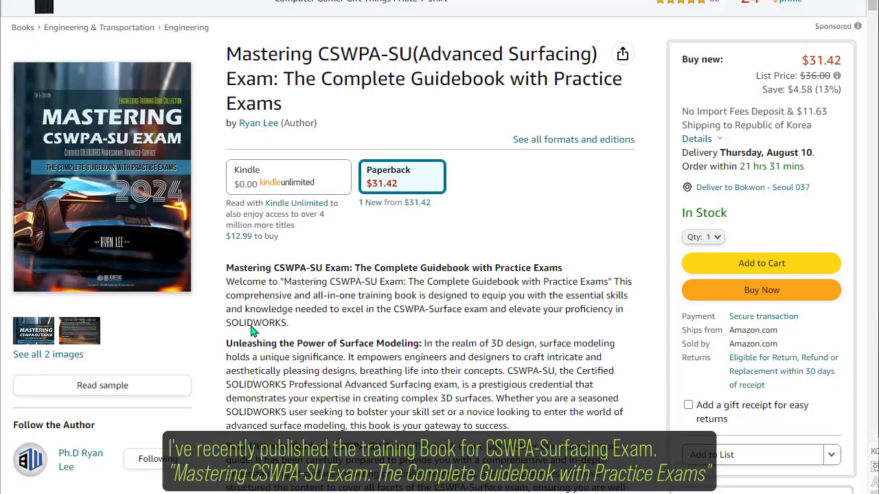
scroll(276, 302, down, 1)
scroll(277, 303, down, 1)
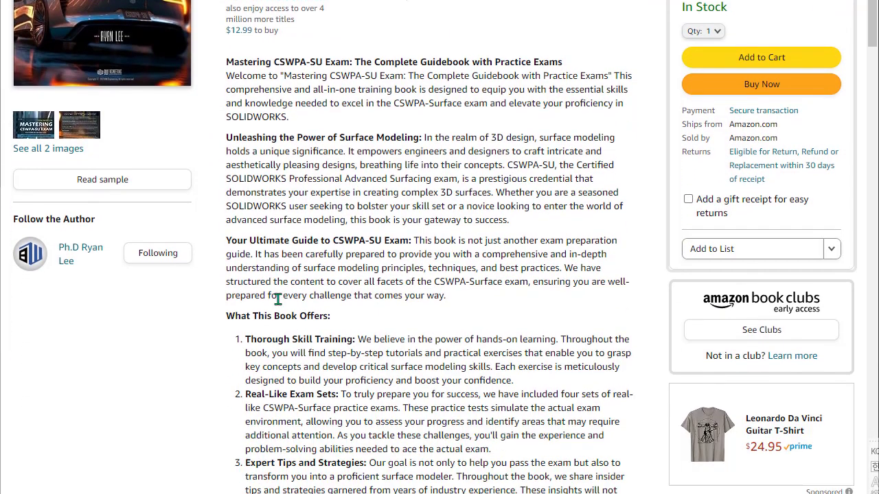
scroll(277, 301, down, 2)
scroll(277, 300, down, 1)
scroll(279, 301, down, 1)
scroll(279, 303, down, 2)
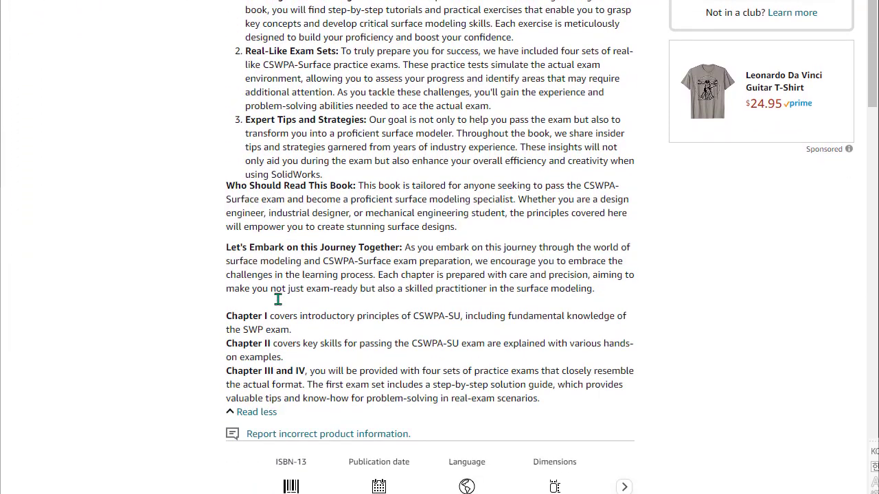
scroll(281, 305, down, 1)
scroll(279, 305, down, 1)
scroll(280, 305, down, 1)
scroll(281, 305, down, 1)
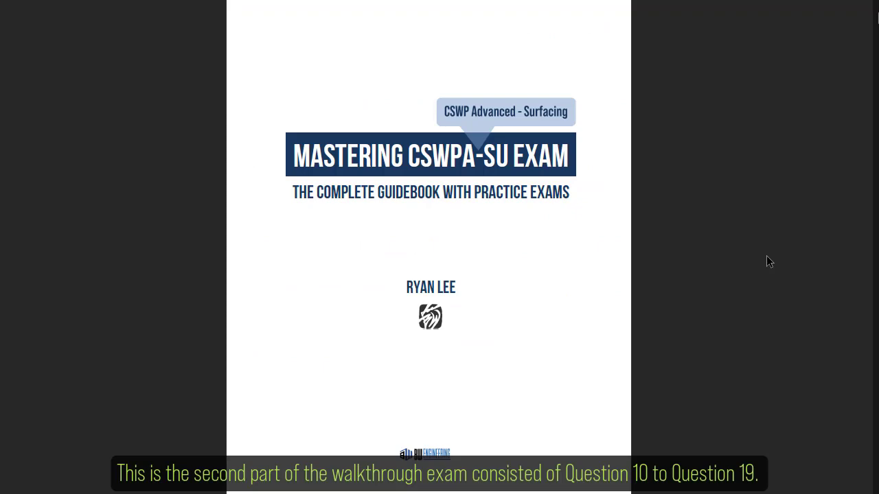
Go from the table of contents to the Chapter 3 Walkthrough Exam
scroll(767, 256, down, 1)
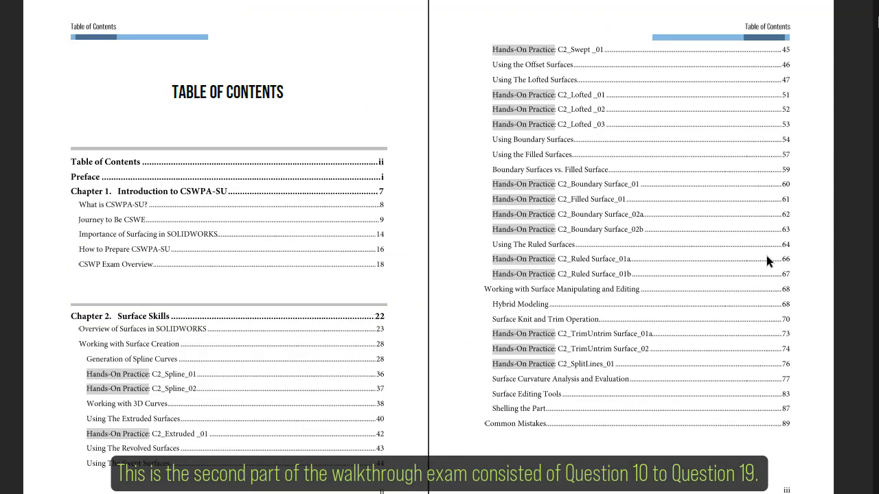
scroll(767, 256, down, 1)
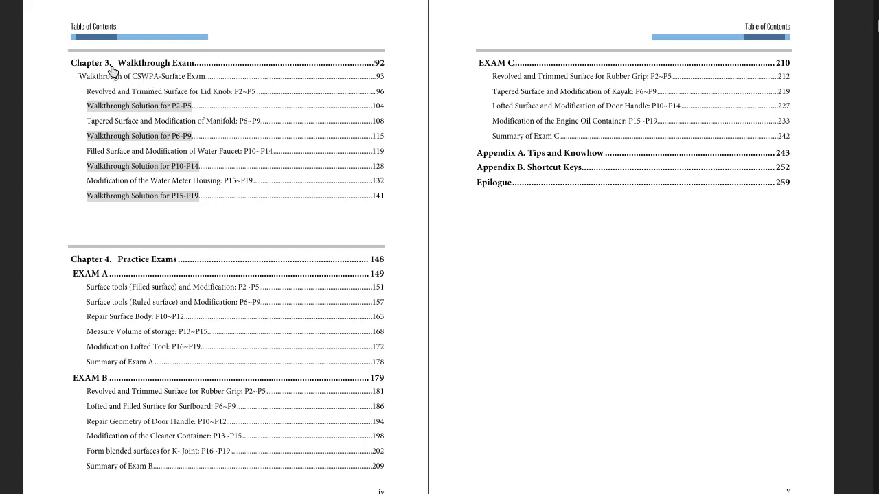
click(158, 69)
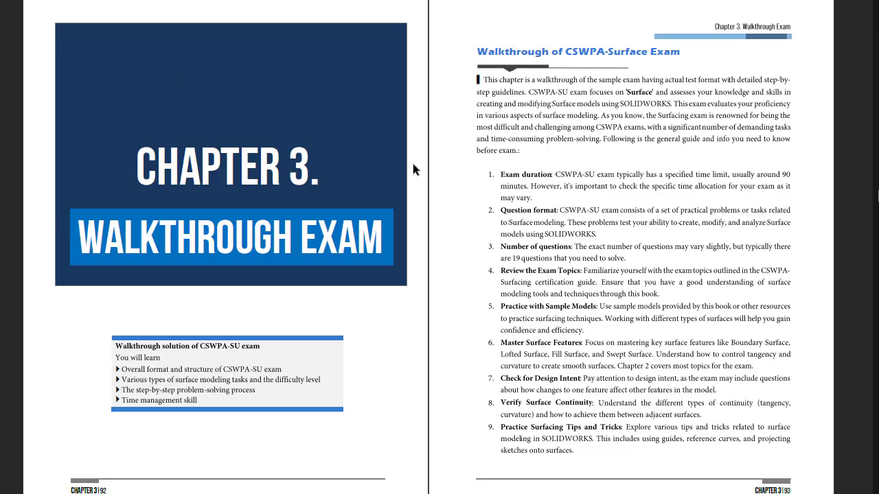
Scroll through the Chapter 3 exam pages to Question 10 on the water faucet handle
scroll(689, 307, down, 2)
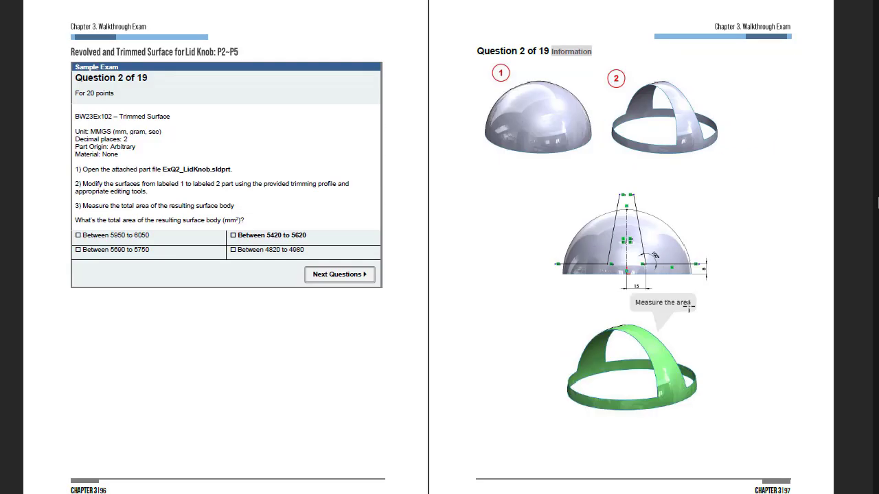
scroll(689, 307, down, 1)
scroll(689, 306, down, 1)
scroll(688, 307, down, 1)
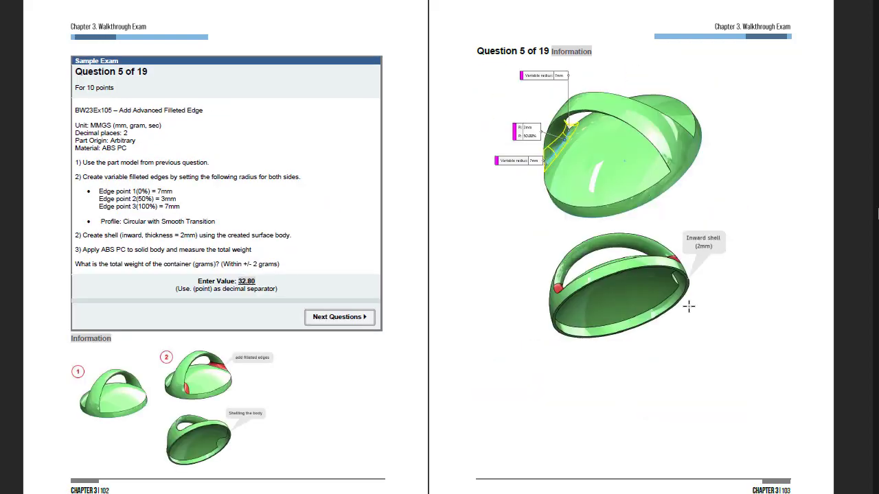
scroll(689, 307, down, 1)
scroll(689, 307, down, 1)
scroll(688, 306, down, 1)
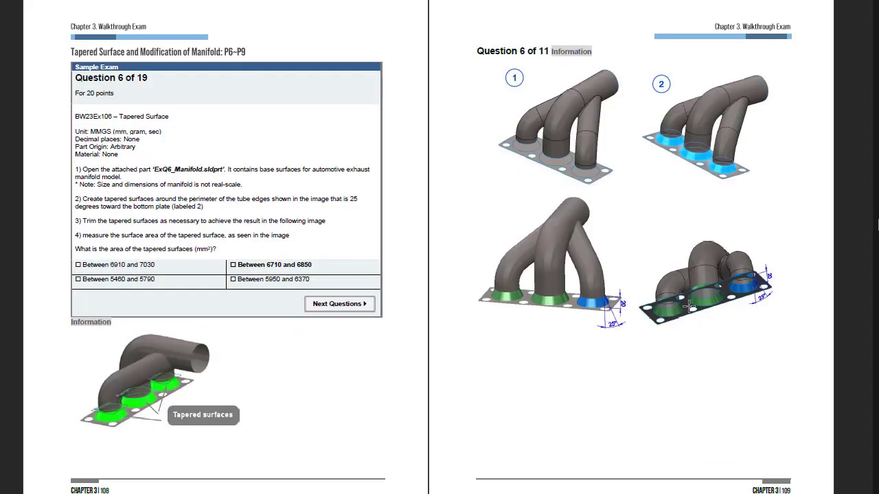
scroll(689, 306, down, 1)
scroll(689, 306, down, 1)
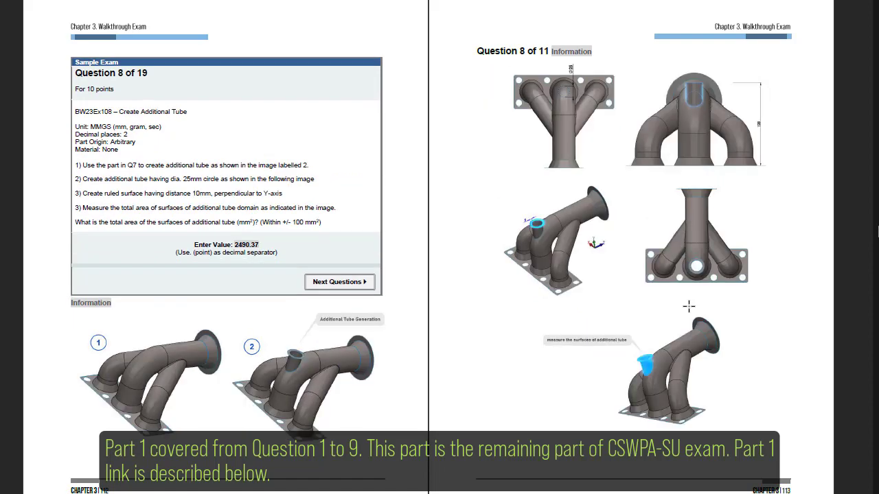
scroll(689, 306, down, 1)
scroll(689, 306, down, 1)
scroll(689, 306, down, 1)
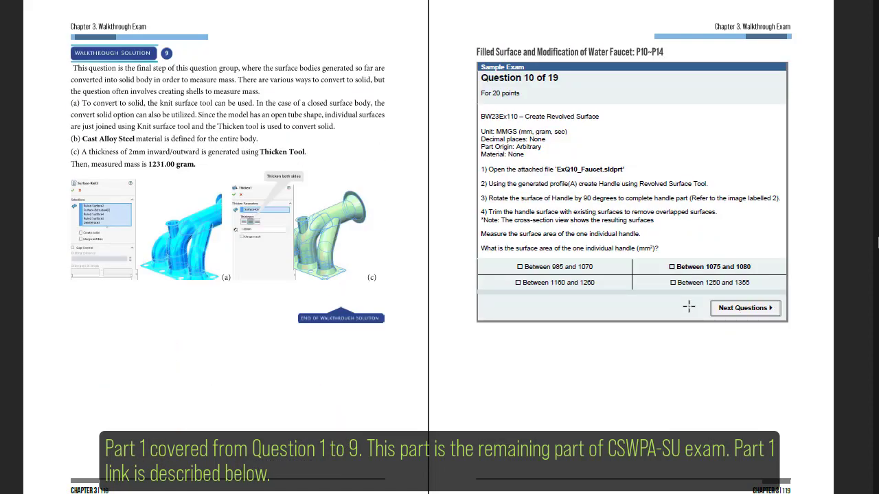
scroll(689, 306, down, 1)
scroll(689, 306, down, 1)
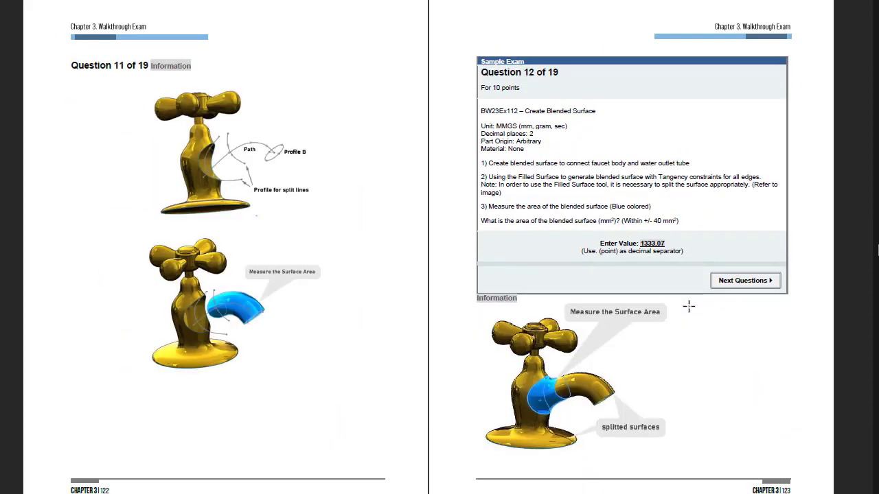
scroll(688, 306, down, 1)
scroll(689, 306, down, 1)
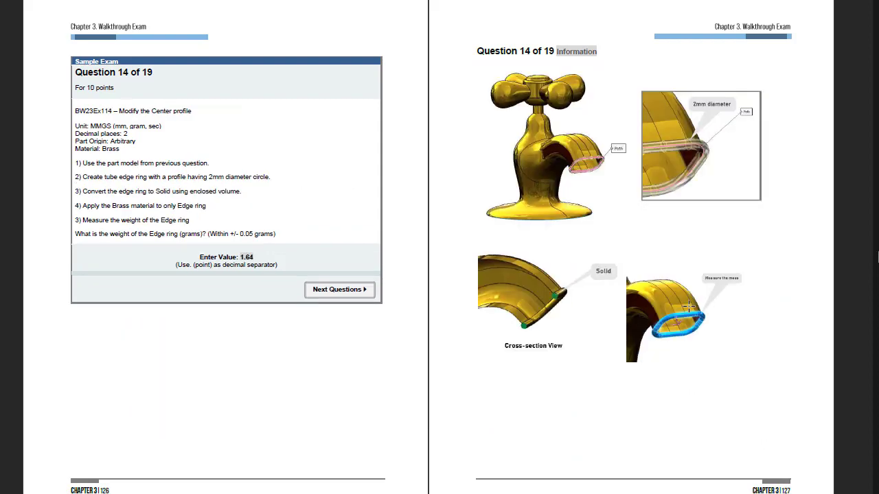
scroll(689, 306, down, 1)
scroll(689, 306, down, 1)
scroll(689, 306, down, 1)
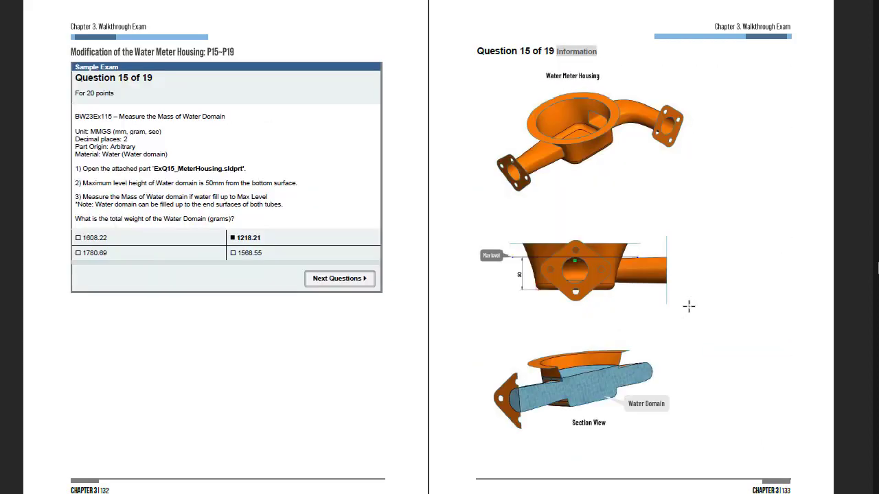
scroll(689, 306, down, 1)
scroll(689, 306, down, 1)
scroll(688, 307, down, 1)
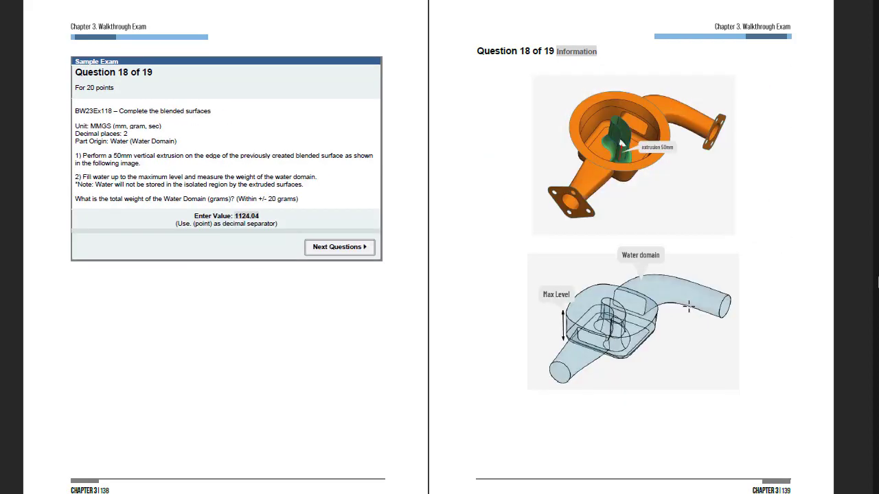
scroll(688, 307, down, 1)
scroll(688, 307, down, 1)
scroll(689, 306, down, 1)
scroll(689, 306, down, 1)
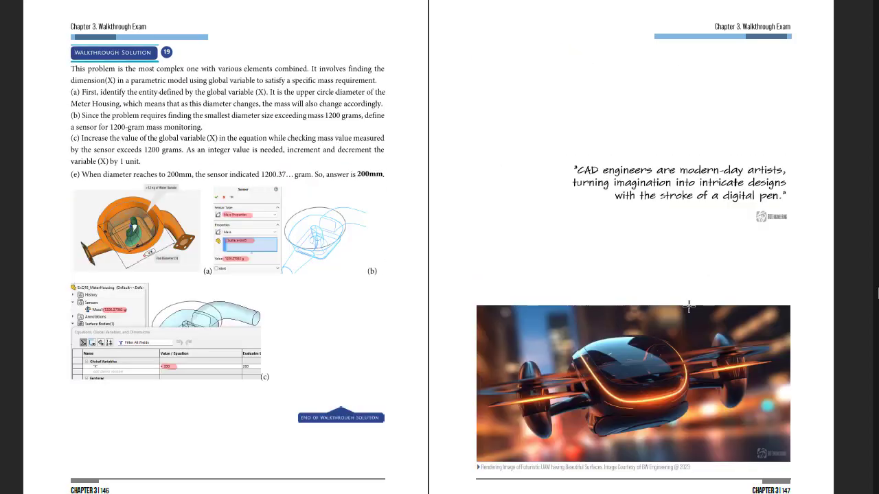
scroll(689, 307, down, 1)
scroll(689, 306, down, 1)
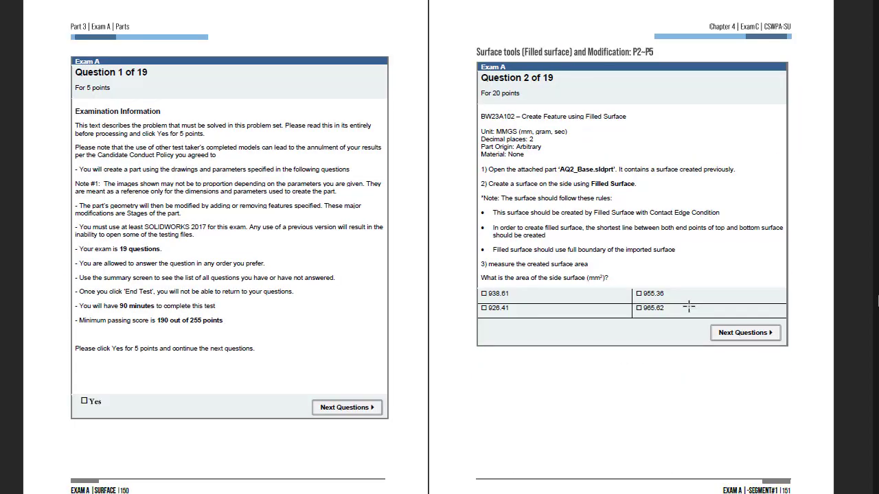
scroll(689, 306, down, 3)
scroll(688, 307, up, 3)
scroll(689, 306, up, 3)
scroll(689, 306, up, 3)
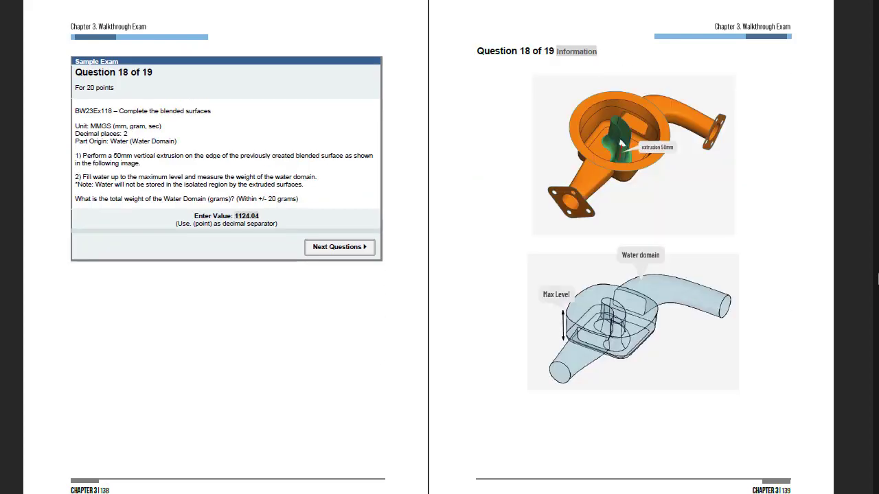
scroll(689, 307, up, 10)
scroll(689, 307, down, 1)
Highlight Question 10's handle surface-area question and advance to the next page spread
scroll(689, 306, down, 5)
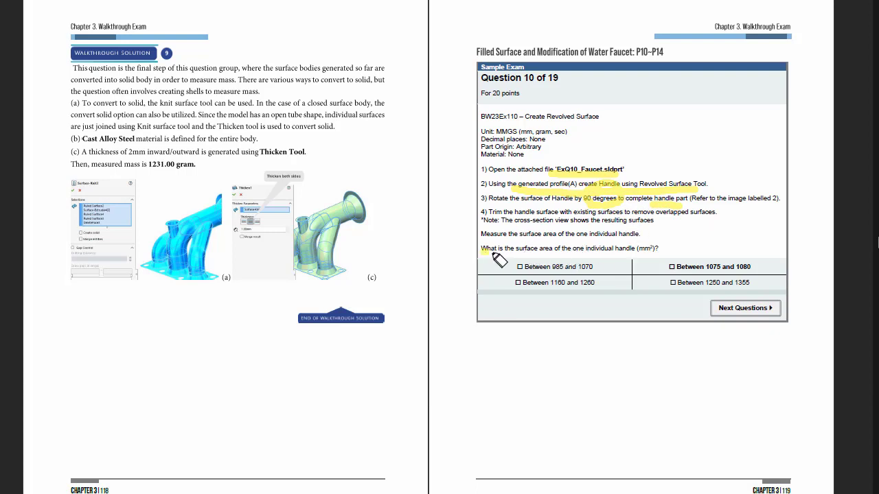
mouse_move(483, 256)
mouse_down()
mouse_move(648, 250)
mouse_move(677, 237)
mouse_up()
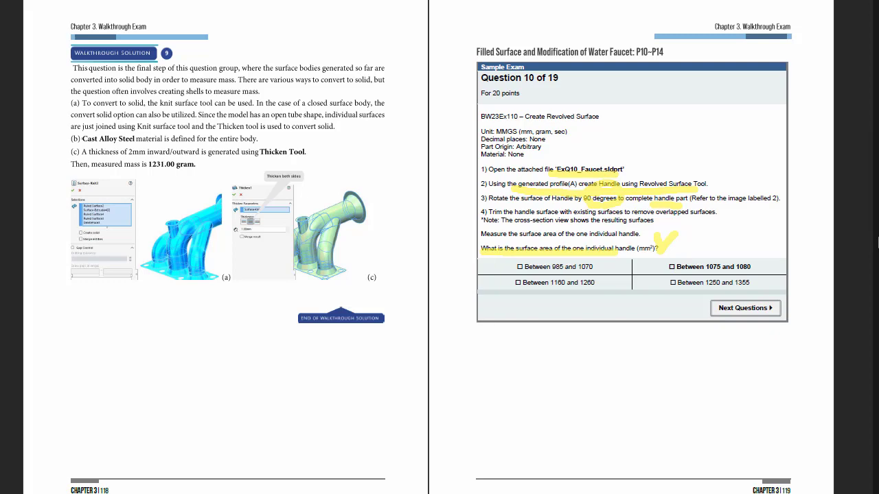
key(Right)
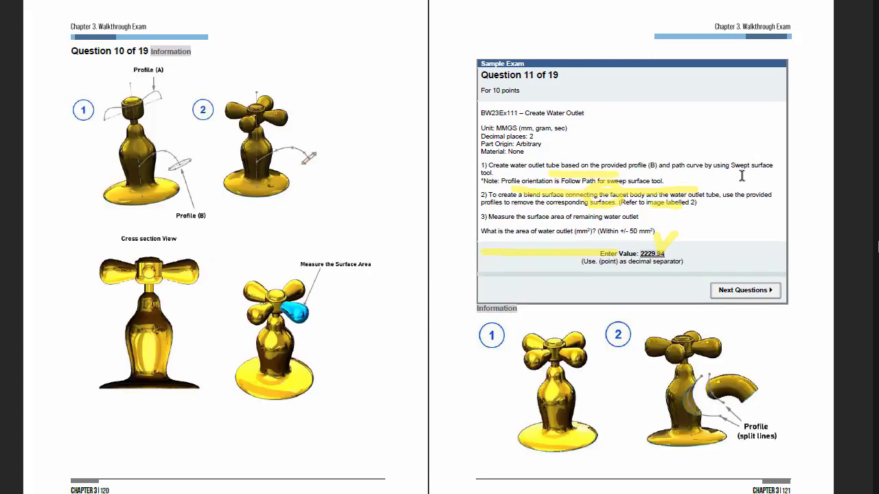
Clear the old marks and highlight Profile (A), the top of faucet 2 and the blue water outlet
key(e)
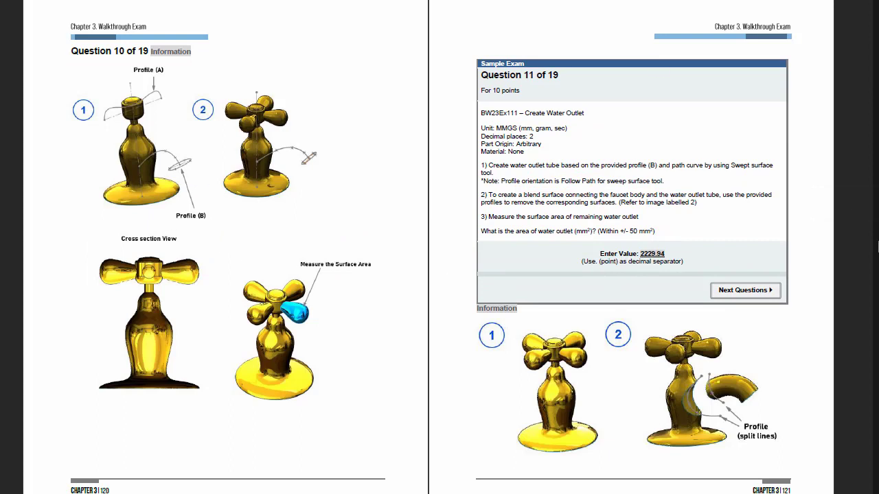
drag(156, 128, 180, 135)
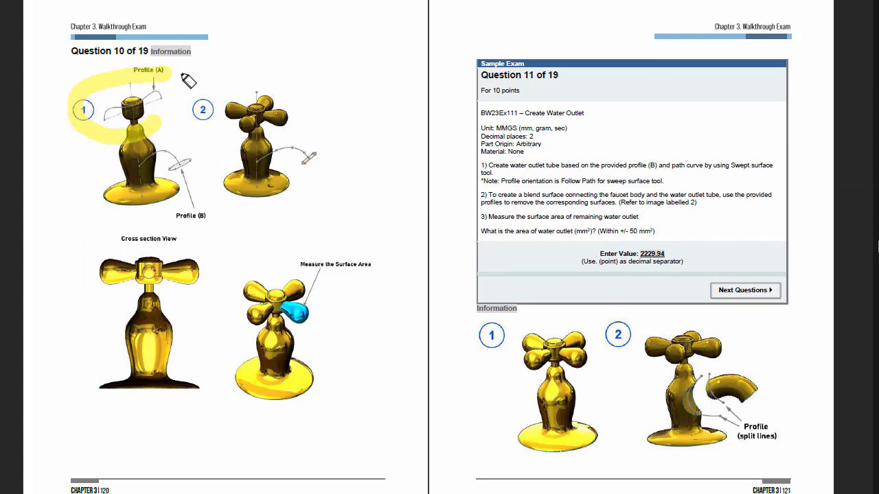
drag(276, 104, 328, 85)
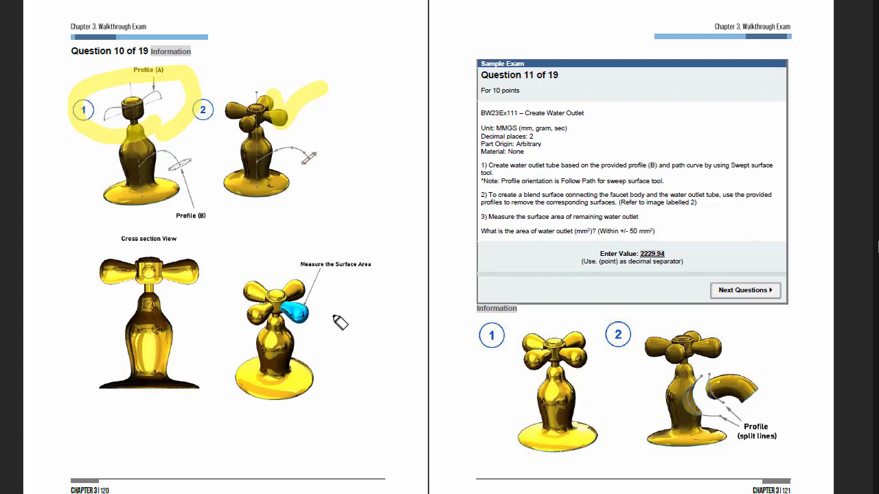
drag(289, 317, 339, 303)
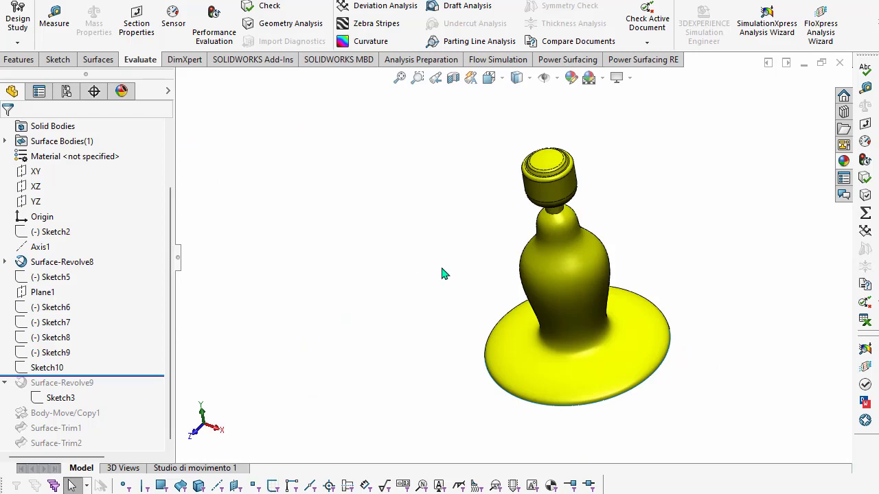
mouse_move(447, 273)
middle_down()
mouse_move(400, 316)
mouse_move(385, 281)
mouse_move(456, 221)
mouse_move(118, 397)
middle_up()
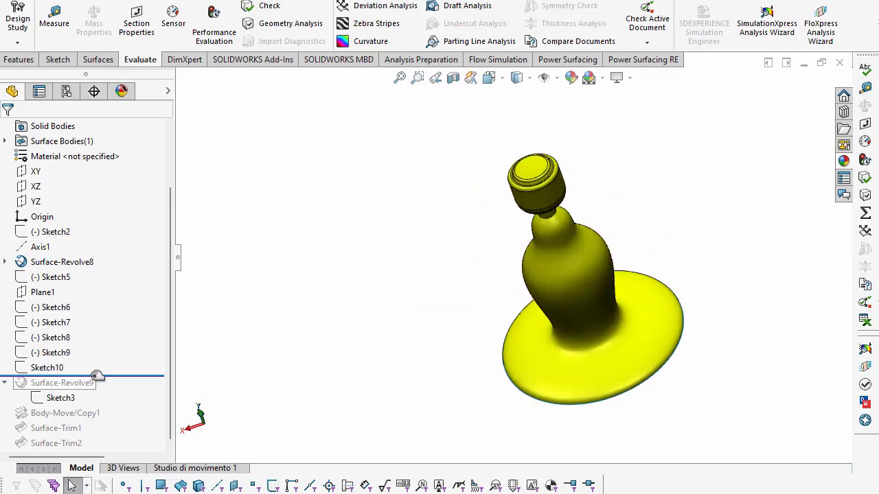
Review Sketch3's handle profile and revolve it 360 degrees about Line7 as Surface-Revolve9
drag(97, 377, 66, 406)
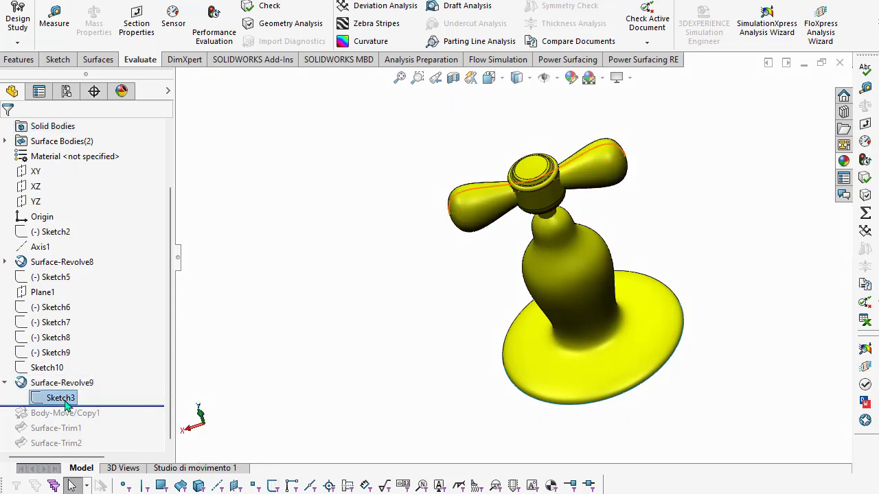
click(65, 399)
click(96, 358)
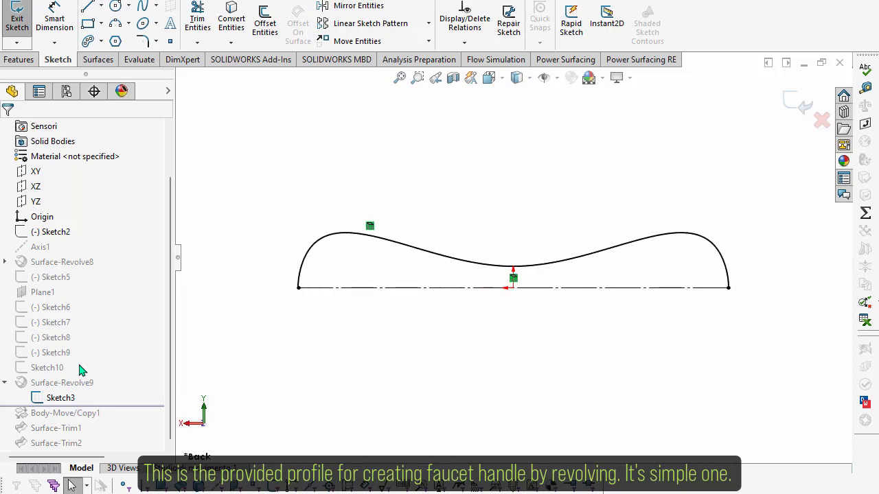
click(797, 100)
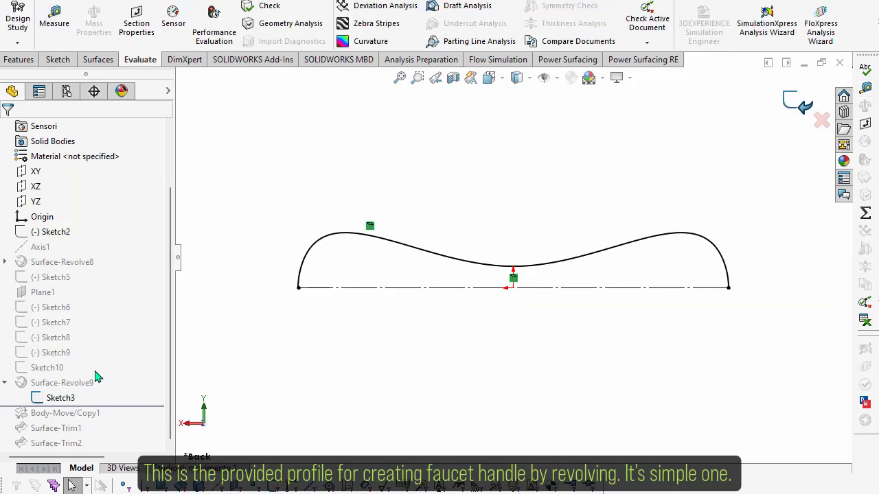
click(82, 382)
click(81, 353)
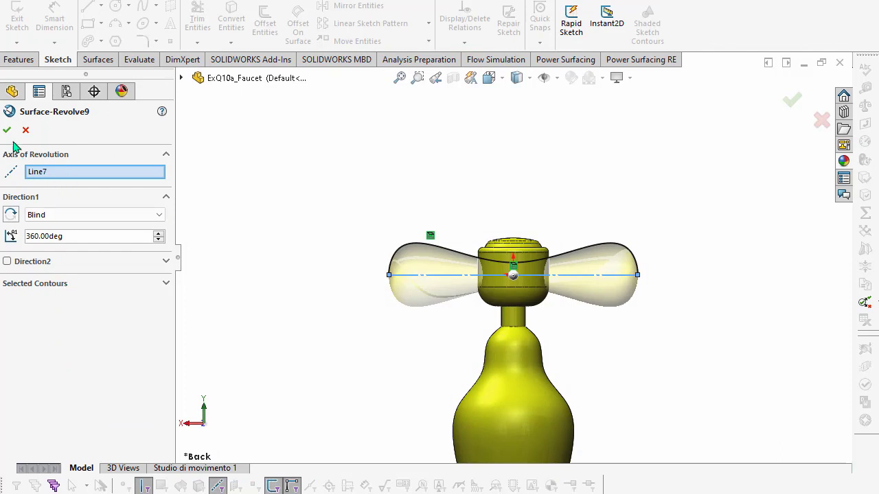
click(7, 132)
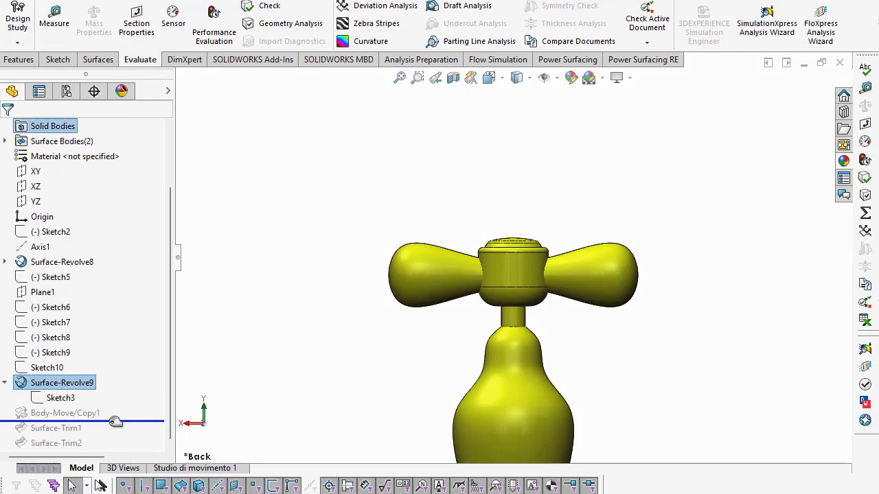
Edit Body-Move/Copy1 to copy Surface-Revolve9 rotated 90 degrees about Line2@Sketch10
drag(115, 407, 83, 421)
click(81, 414)
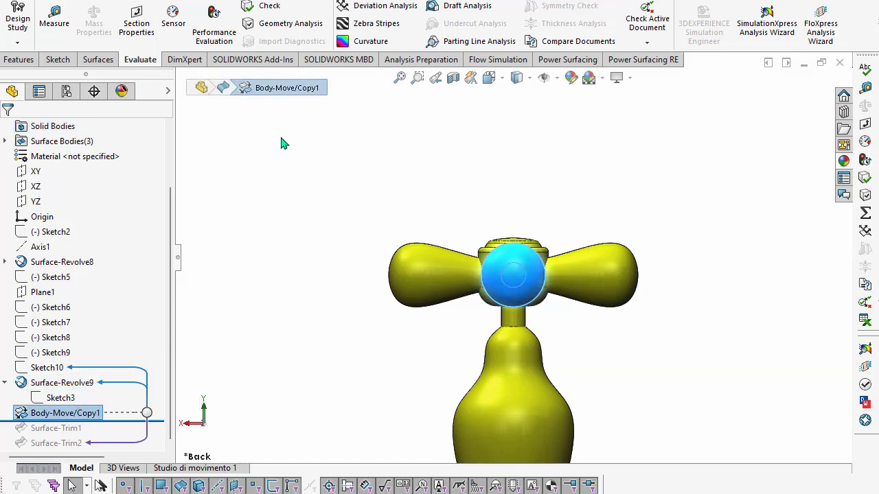
click(209, 1)
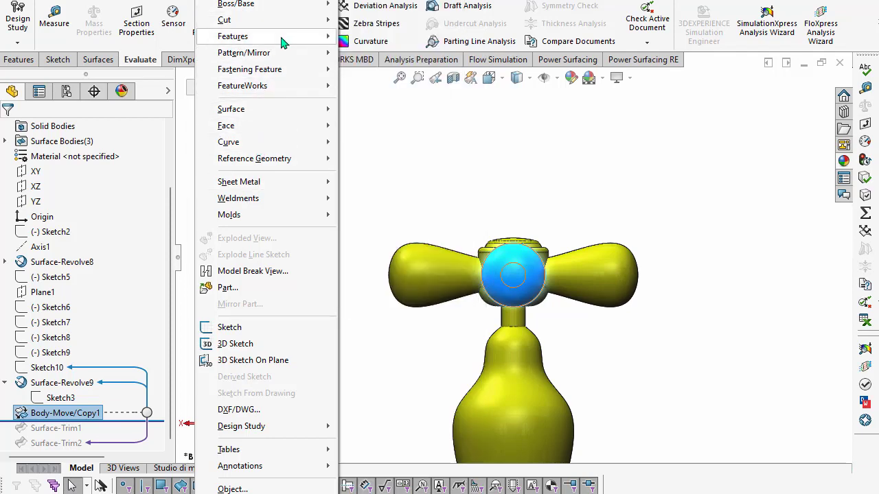
mouse_move(233, 36)
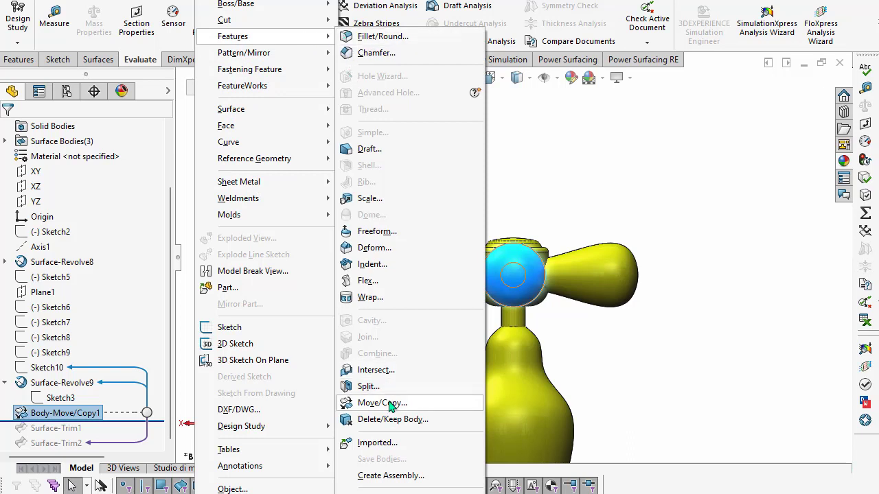
click(628, 340)
click(629, 341)
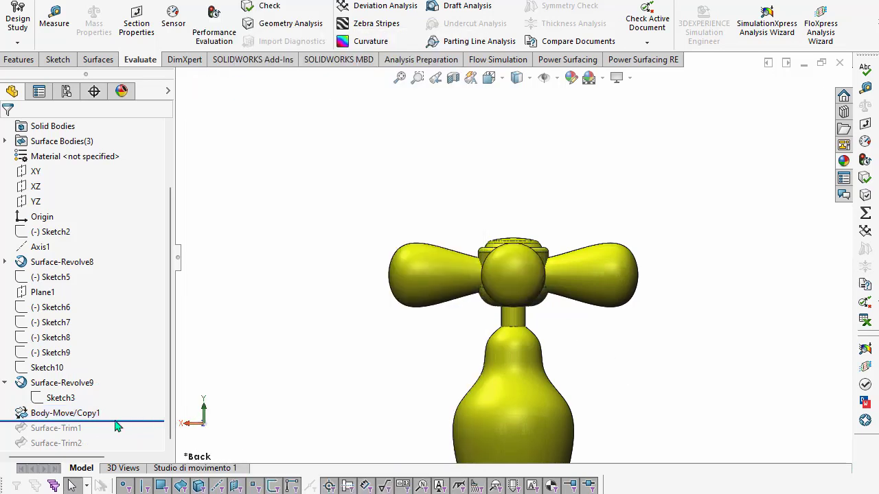
click(94, 421)
click(105, 376)
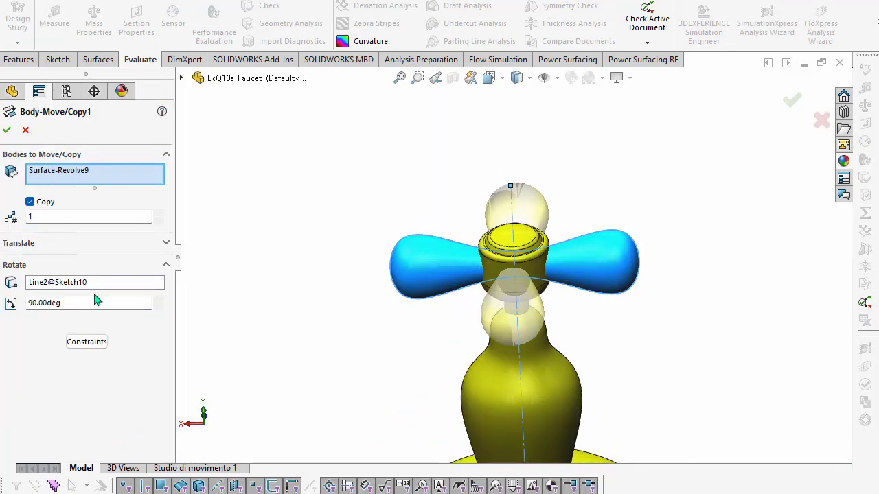
click(7, 130)
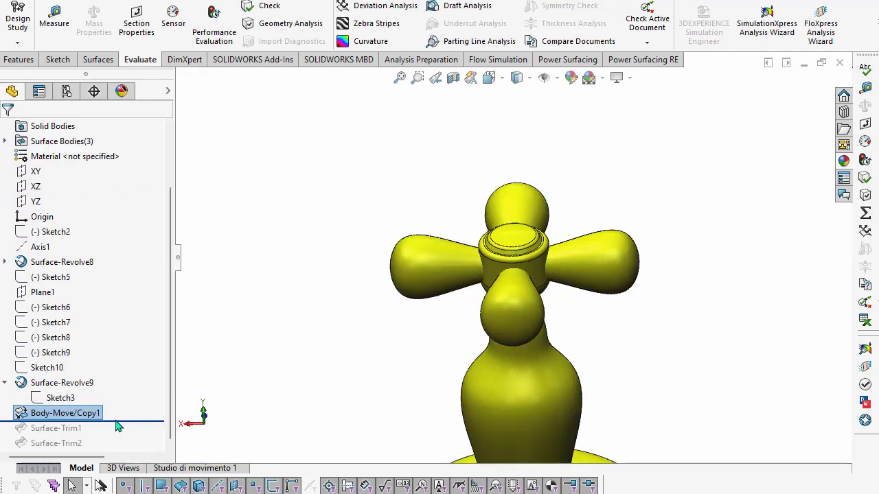
Roll forward through Surface-Trim1 and inspect the faucet's interior with a section view
drag(122, 420, 122, 437)
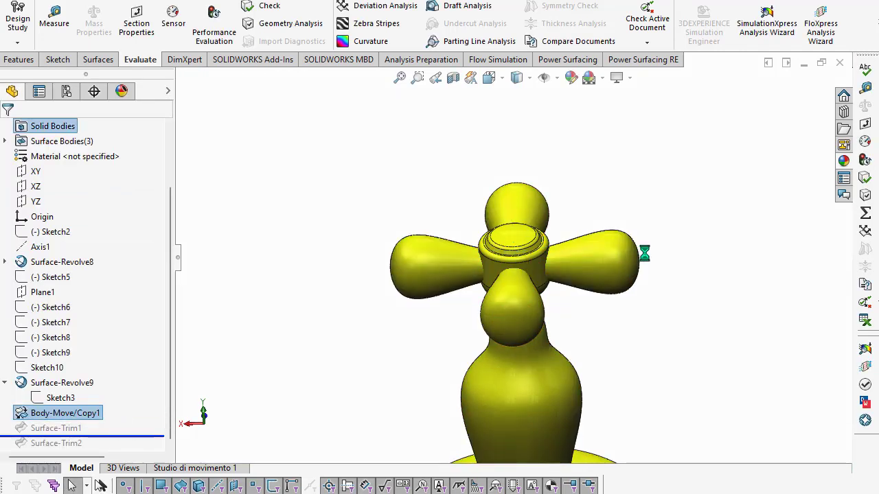
mouse_move(558, 294)
middle_down()
mouse_move(536, 339)
mouse_move(544, 120)
middle_up()
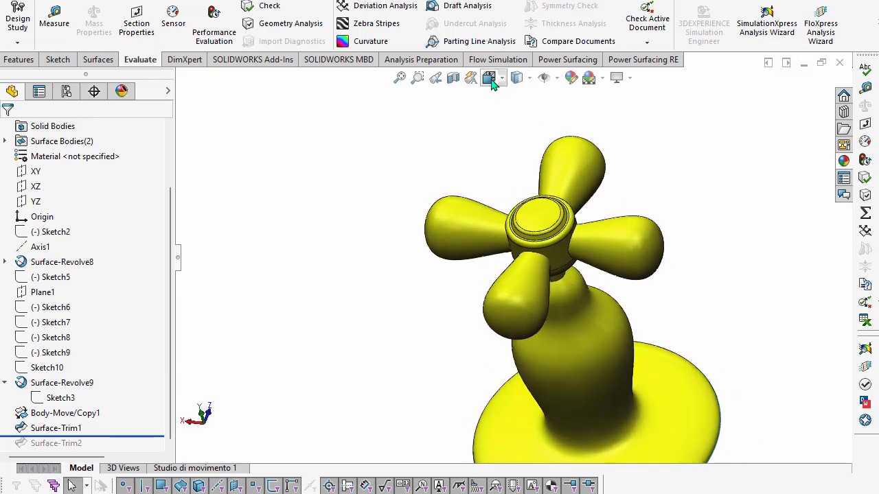
click(453, 79)
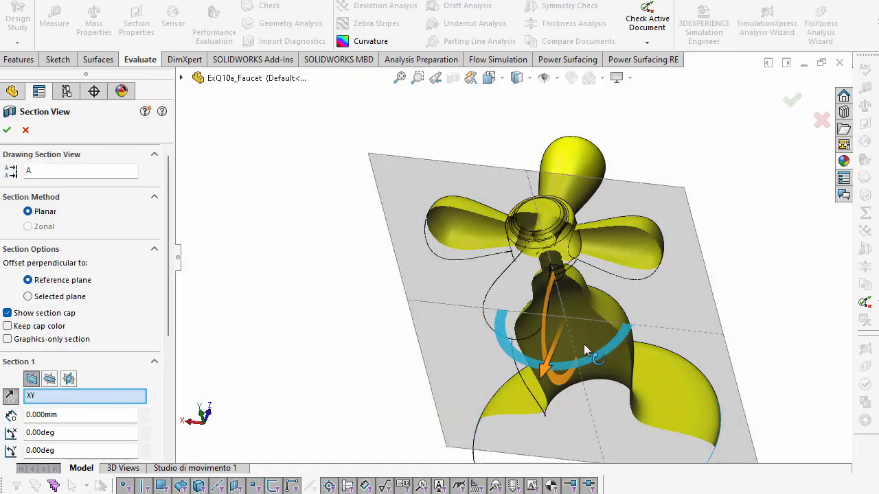
middle_drag(584, 344, 585, 128)
scroll(585, 128, down, 3)
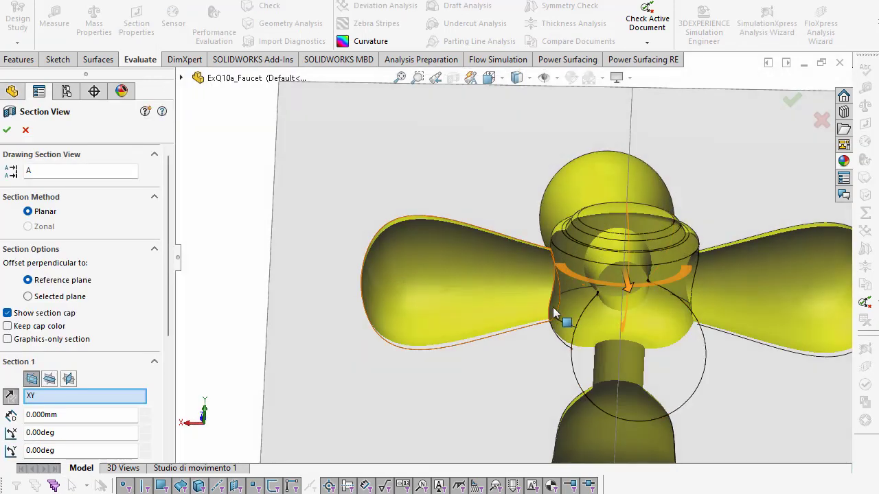
click(8, 132)
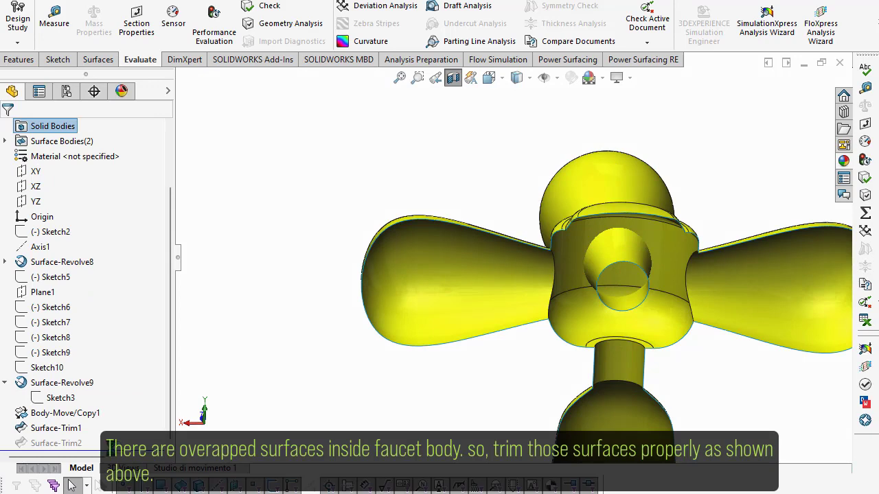
Roll forward through Surface-Trim2 and view the clean four-armed handle without the section
middle_drag(549, 289, 605, 288)
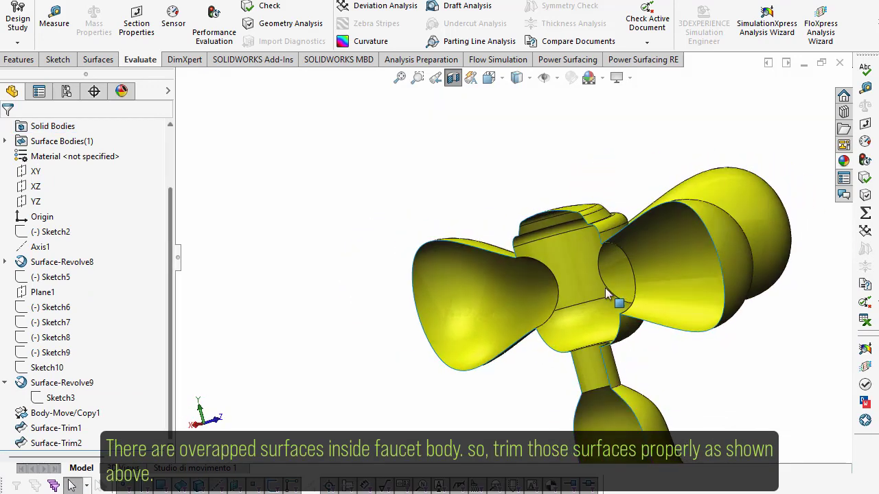
middle_drag(508, 309, 641, 288)
click(453, 78)
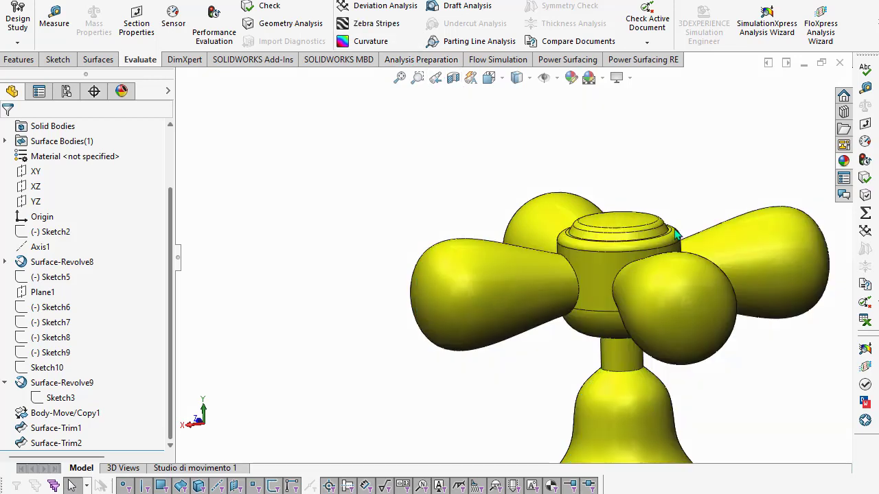
middle_drag(661, 197, 428, 192)
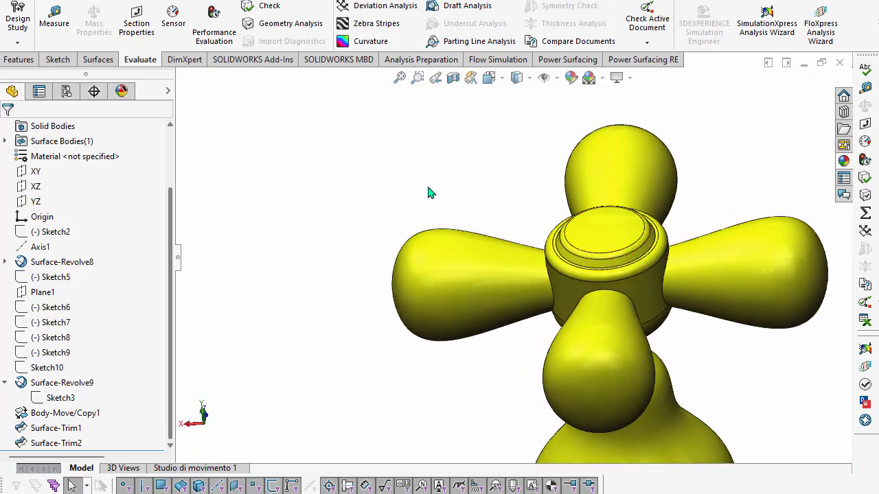
Measure one handle arm face, giving an area of 1075.186 mm^2
key(f)
click(55, 20)
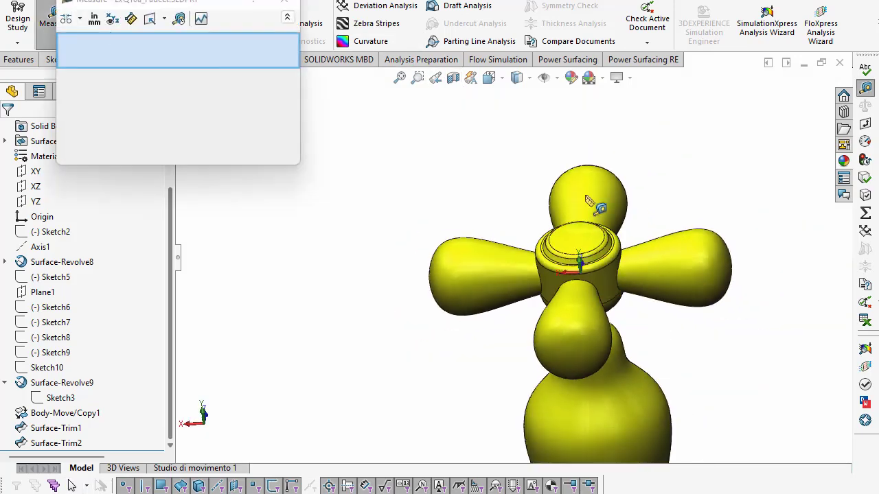
click(581, 331)
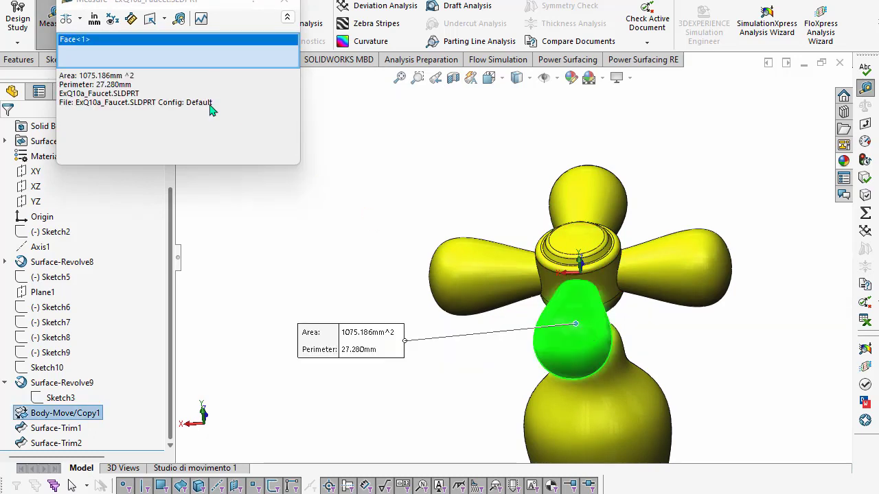
drag(80, 75, 132, 84)
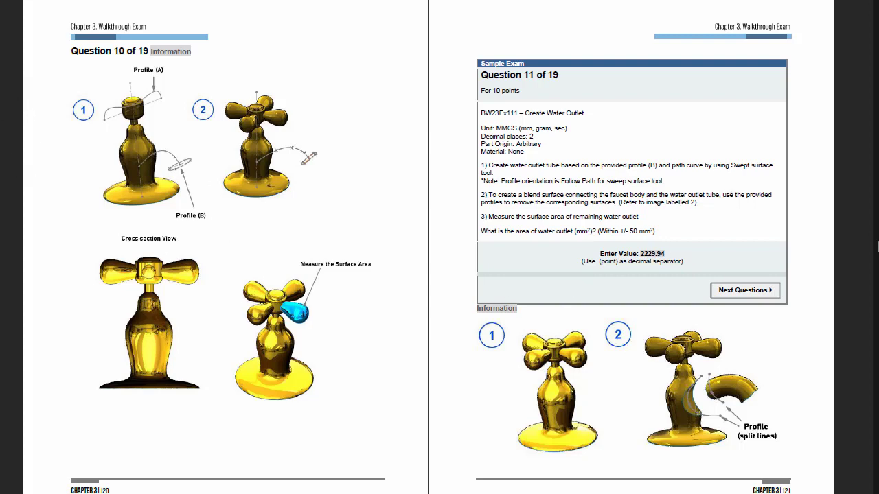
Highlight the 'Between 1075 and 1080' answer and Question 11's profile, path, sweep and blend instructions
scroll(232, 252, up, 2)
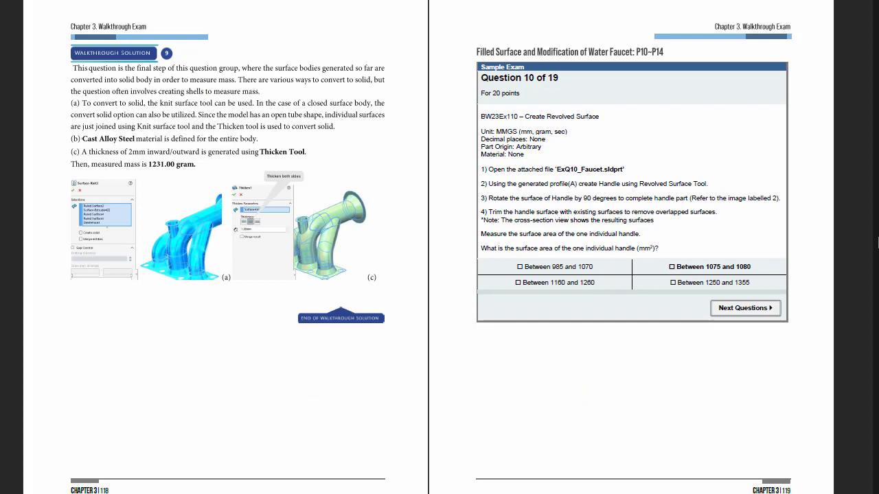
mouse_move(670, 266)
mouse_down()
mouse_move(751, 267)
mouse_move(780, 245)
mouse_up()
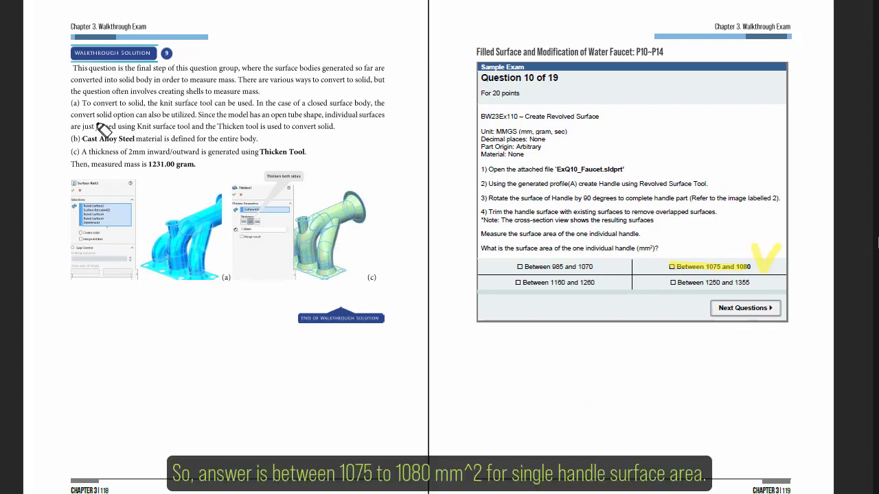
scroll(440, 248, down, 2)
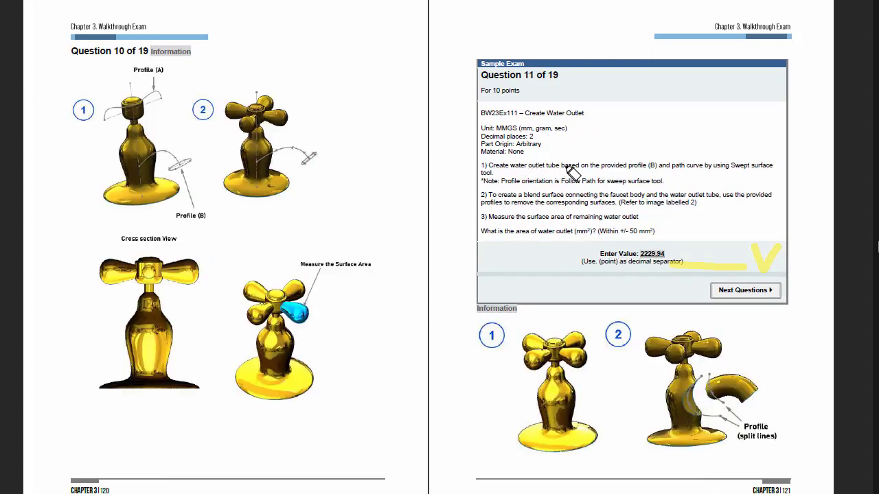
drag(592, 168, 776, 174)
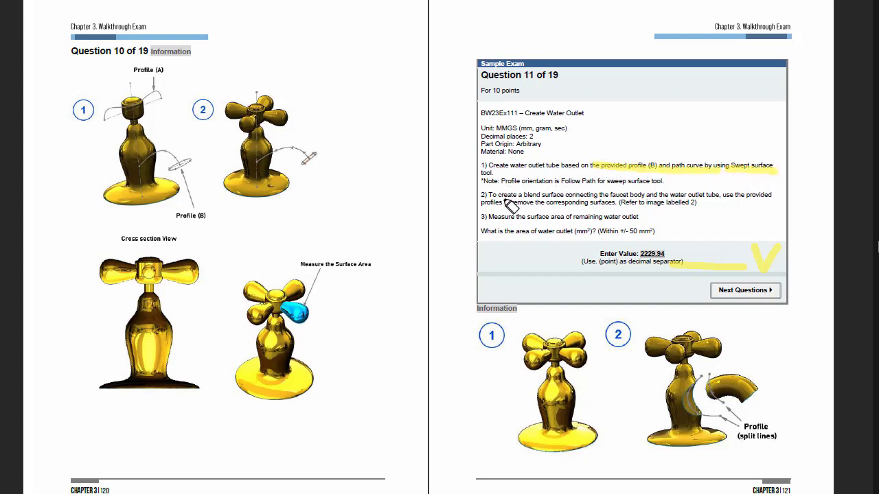
drag(505, 199, 653, 202)
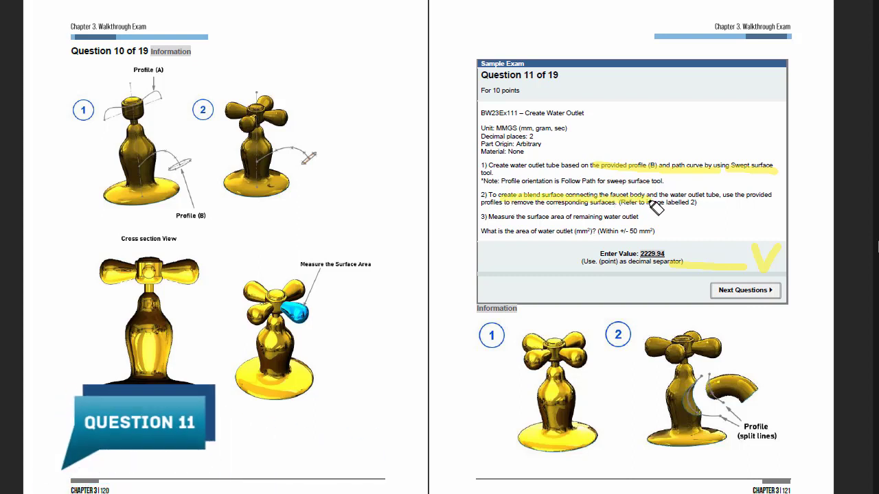
drag(603, 184, 632, 182)
drag(673, 203, 724, 203)
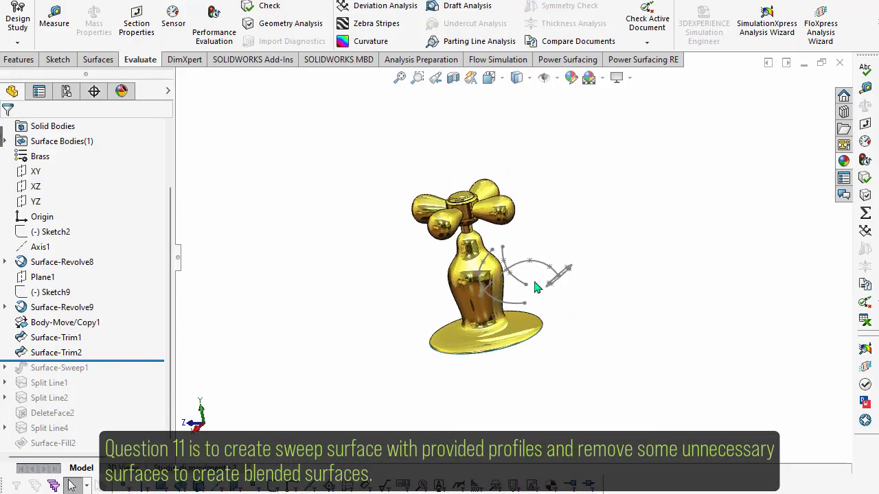
mouse_move(532, 278)
middle_down()
mouse_move(426, 280)
mouse_move(559, 324)
middle_up()
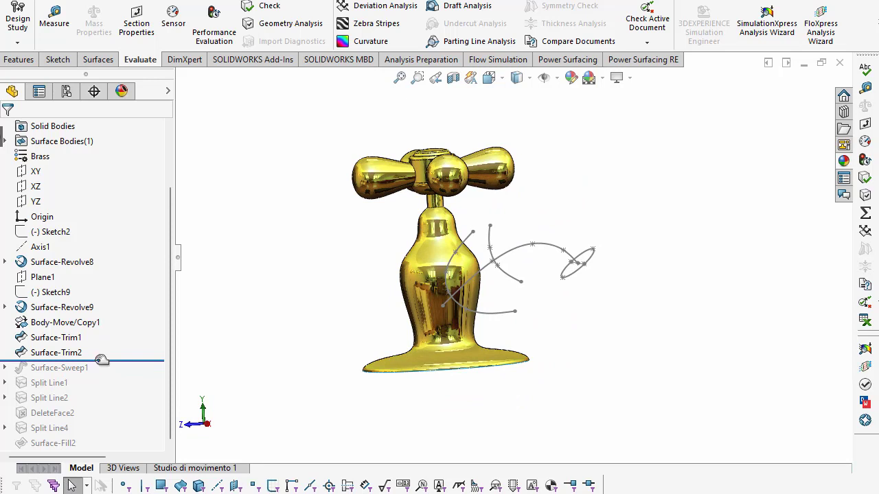
Roll the faucet forward through the sweep and split lines, showing Sketch8 on the model
drag(101, 360, 76, 377)
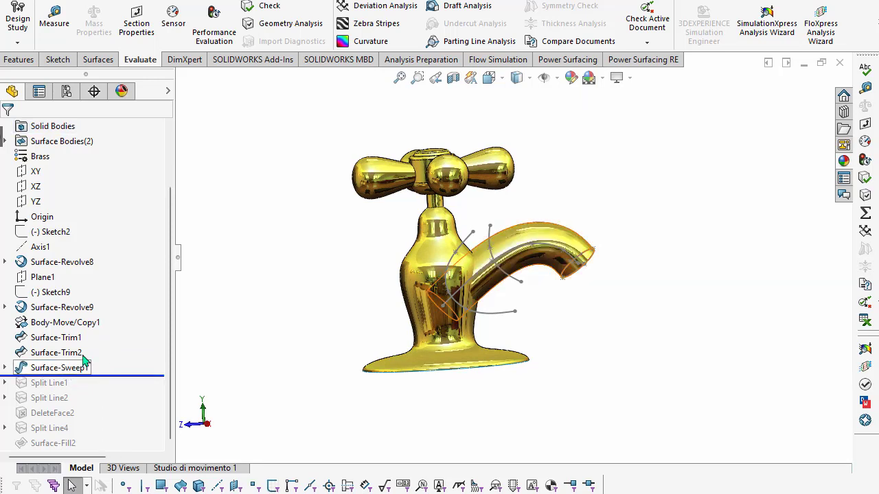
mouse_move(348, 370)
middle_down()
mouse_move(366, 359)
mouse_move(383, 378)
middle_up()
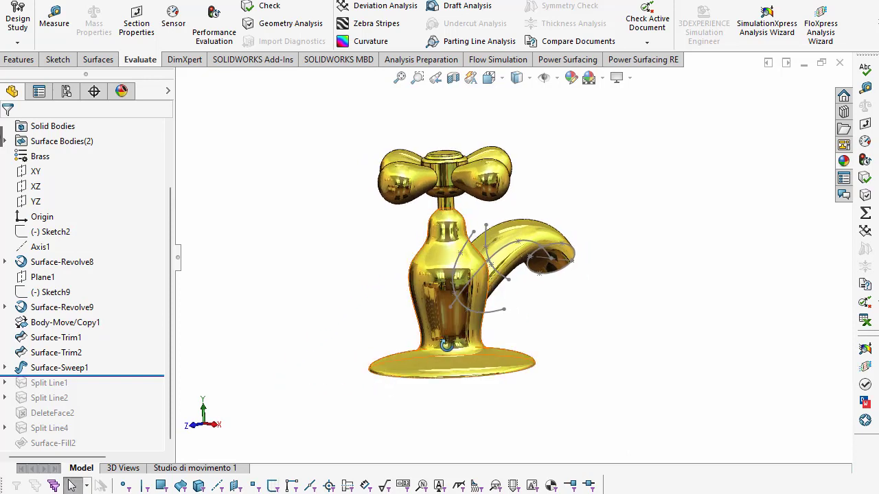
middle_drag(447, 345, 412, 347)
drag(143, 375, 146, 402)
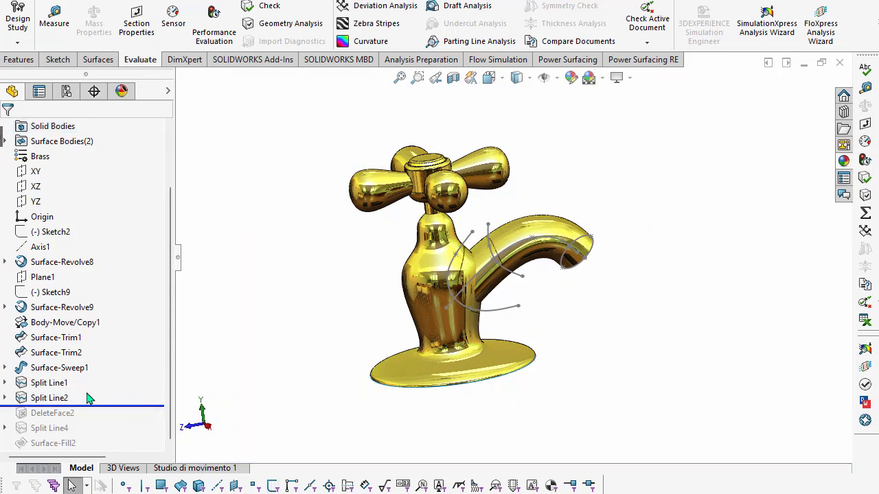
click(5, 383)
click(60, 398)
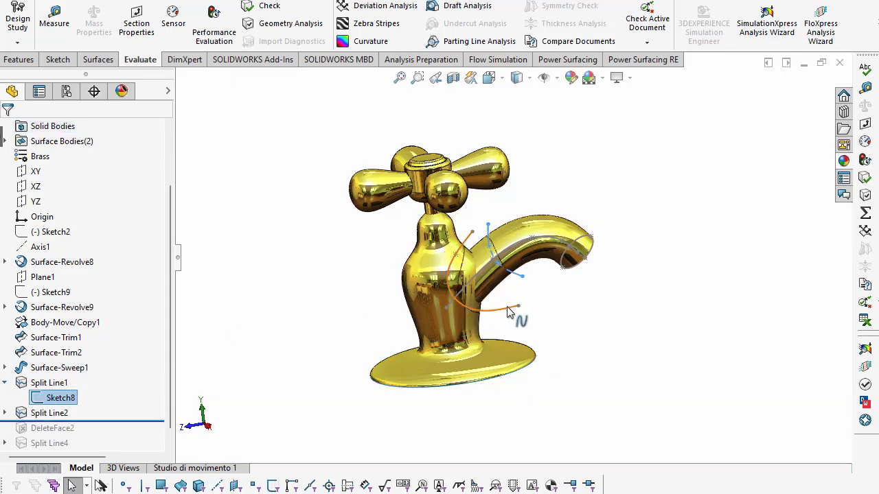
middle_drag(508, 313, 505, 323)
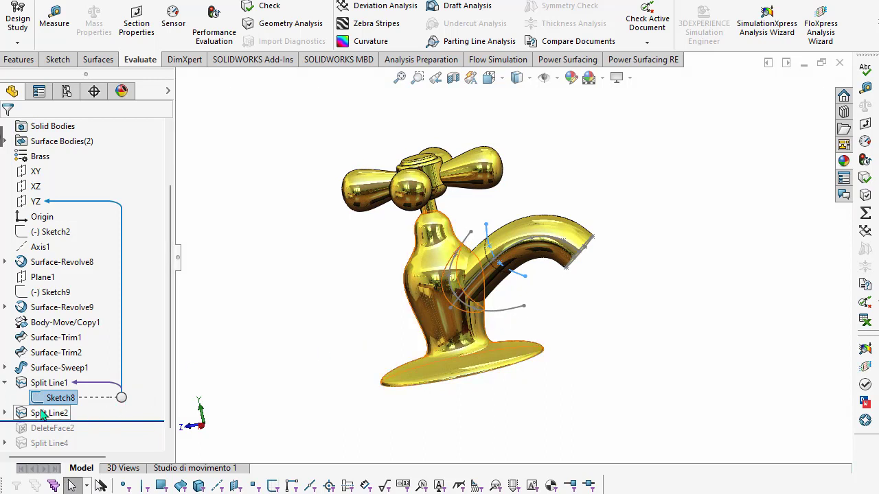
Check Sketch7 under Split Line2, then roll back to just after DeleteFace2
click(4, 413)
click(51, 428)
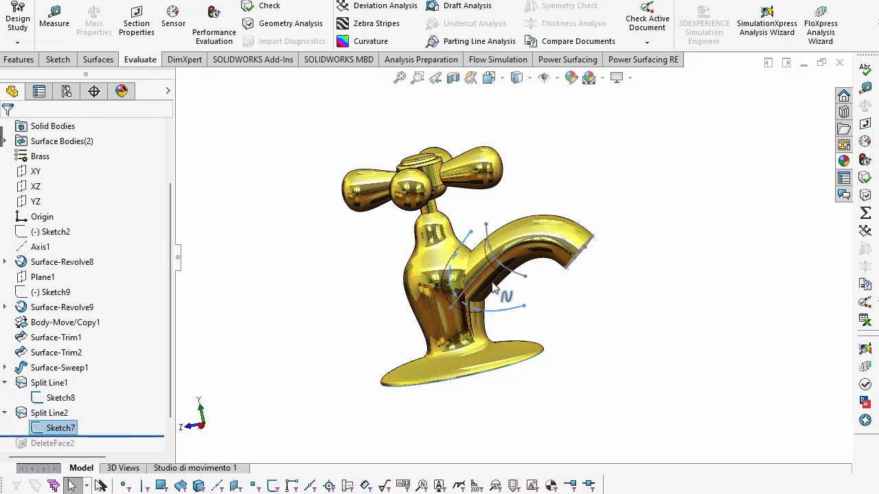
drag(97, 435, 94, 453)
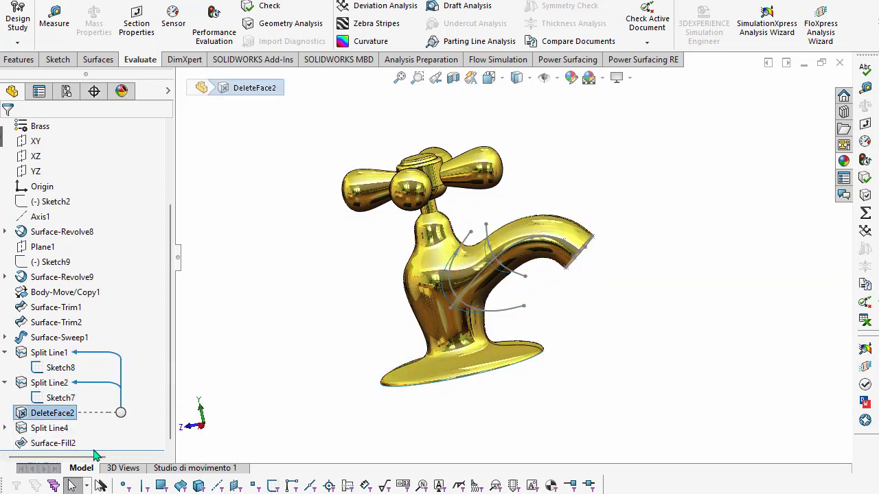
drag(99, 448, 90, 419)
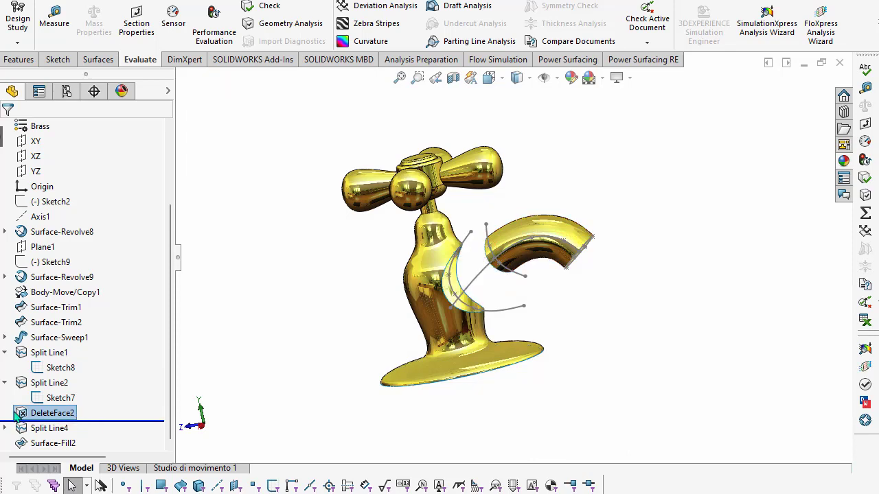
middle_drag(456, 289, 421, 292)
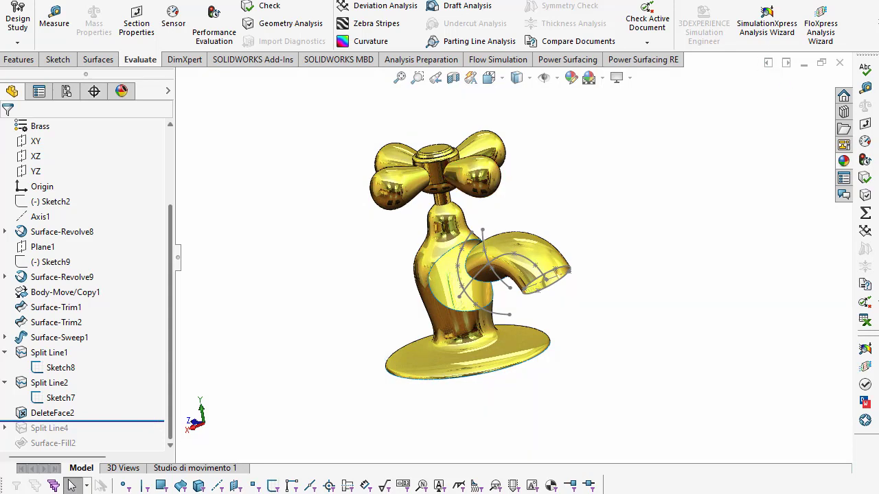
Measure the water outlet tube face, reading an area of 2229.939 mm^2
click(54, 17)
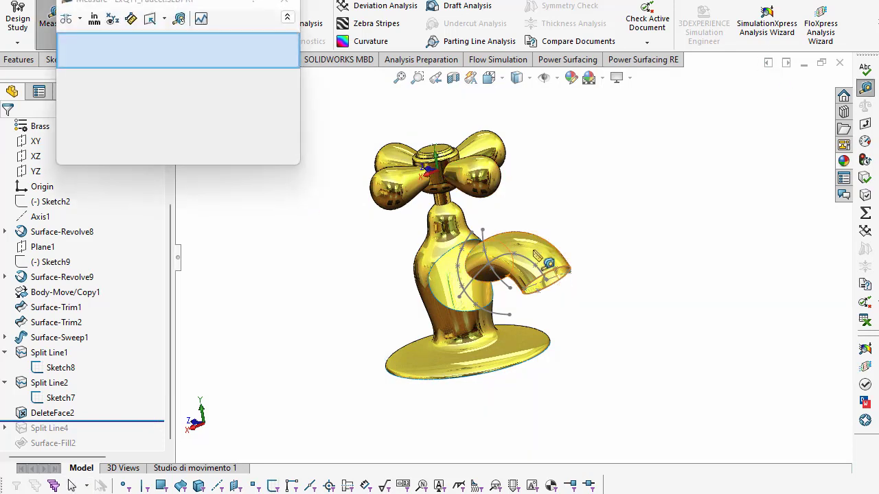
click(538, 257)
middle_drag(550, 288, 522, 323)
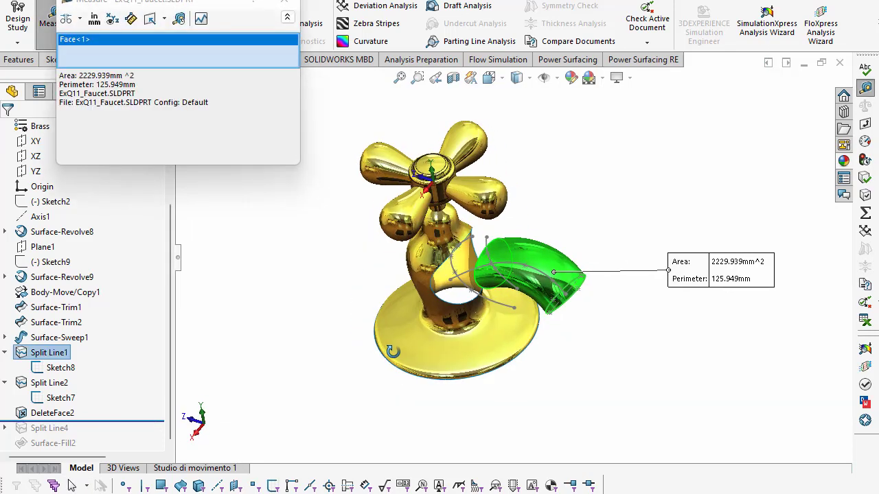
drag(77, 76, 148, 75)
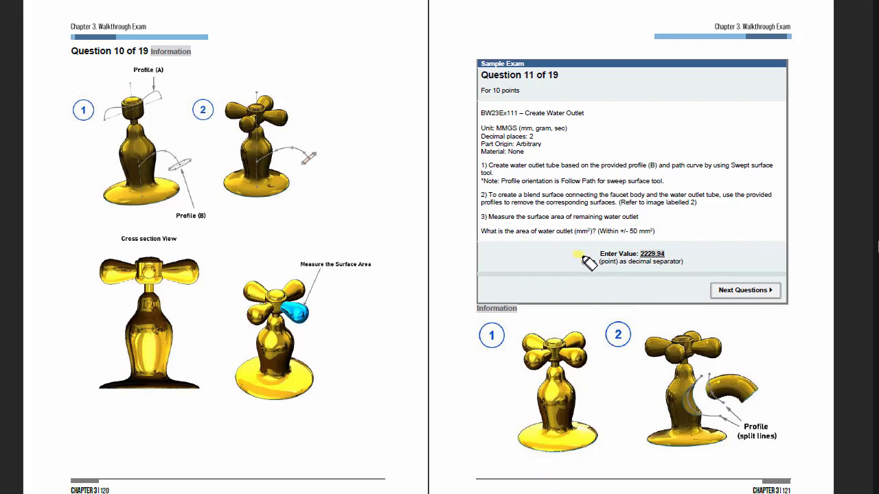
Mark the 2229.94 answer and highlight Question 12's Filled Surface, tangency and splitting requirements
drag(581, 255, 604, 268)
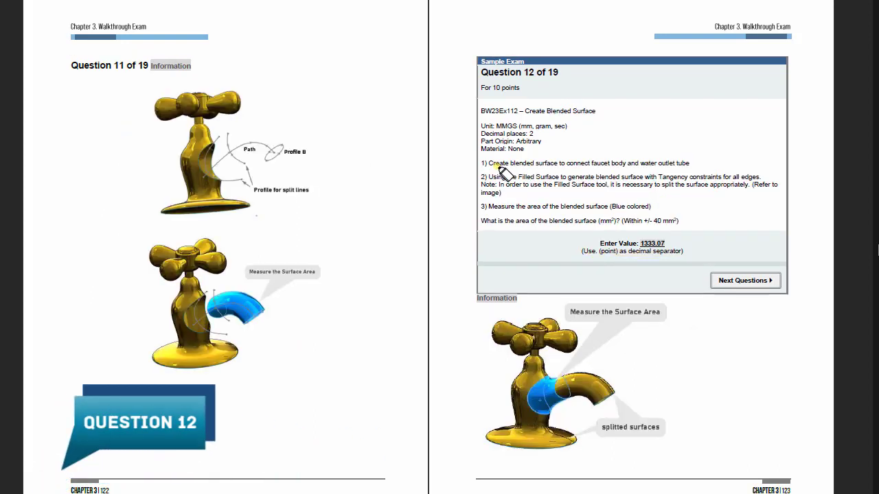
drag(496, 169, 683, 170)
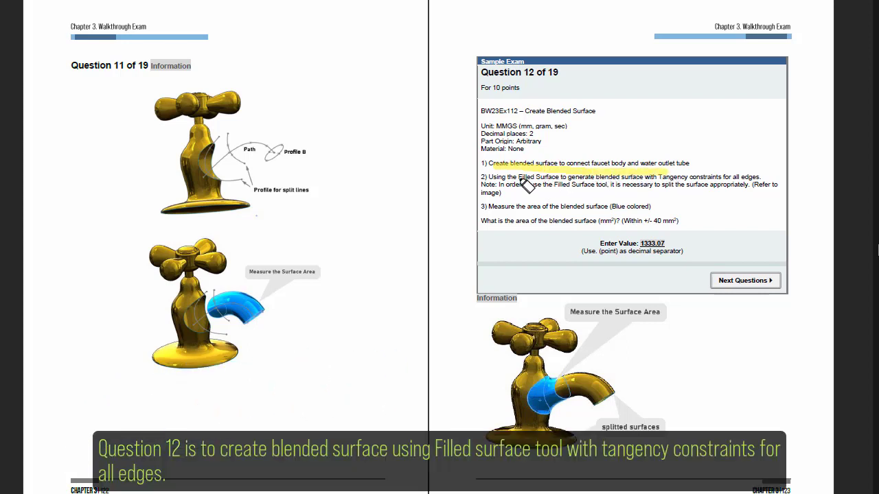
drag(523, 184, 578, 190)
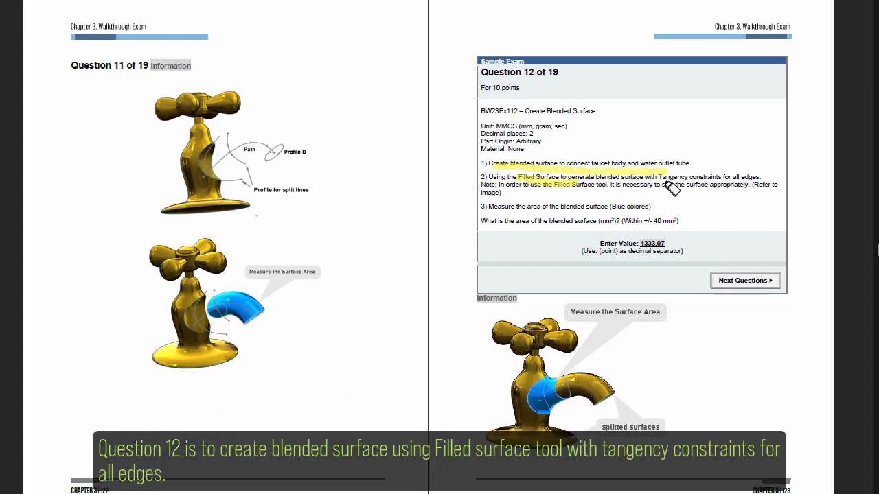
drag(666, 184, 750, 185)
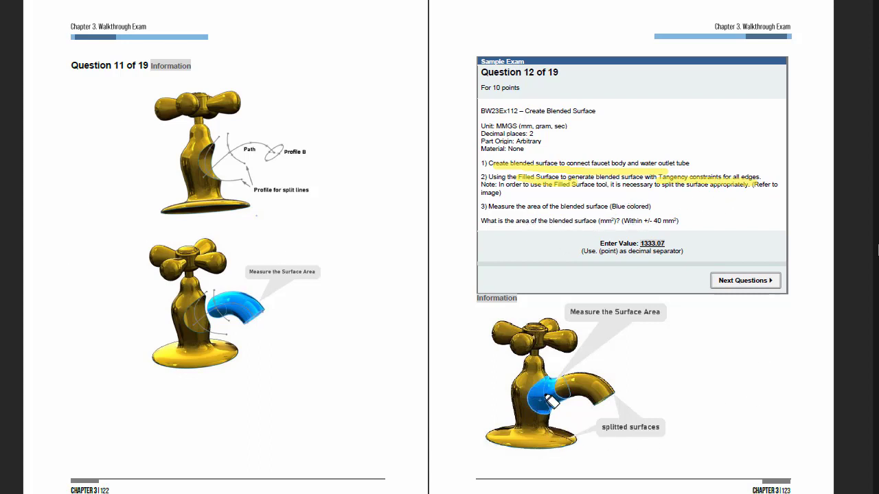
Circle and tick the blue blended surface image, then clear all highlighter annotations
drag(535, 382, 557, 376)
drag(552, 432, 527, 427)
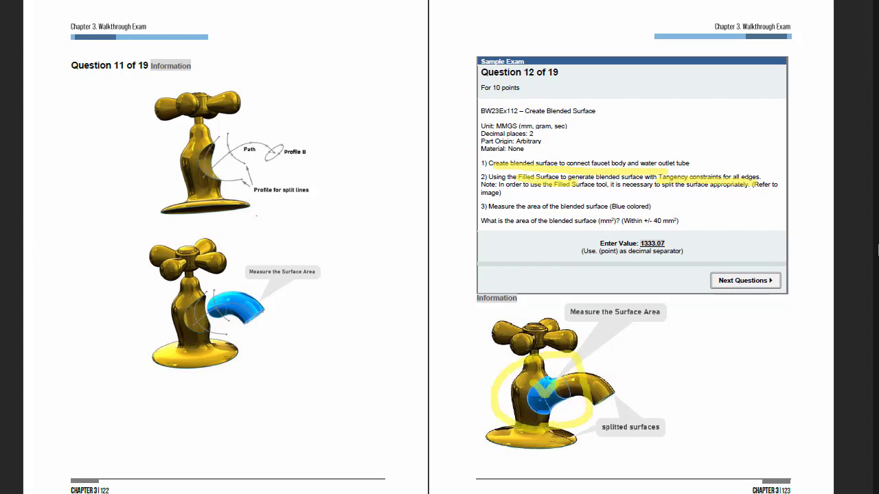
key(Escape)
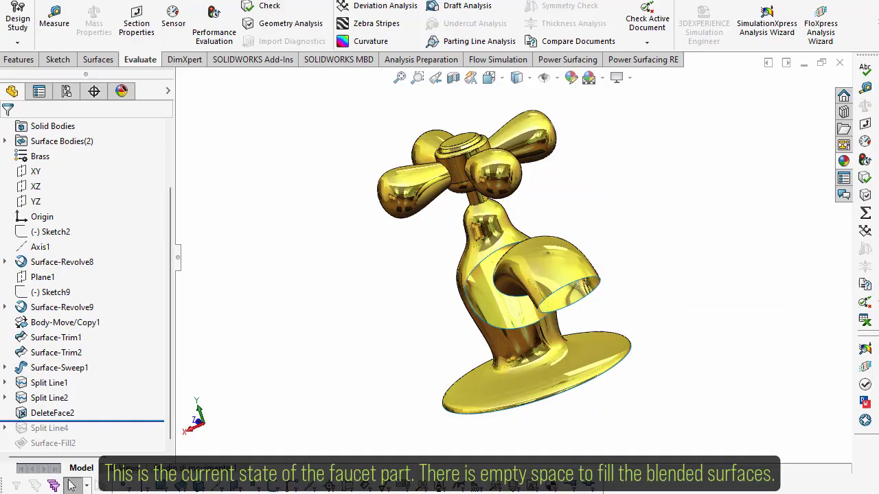
Roll forward to Split Line4, check Sketch10's straight split lines on the faces, and confirm it
mouse_move(477, 300)
middle_down()
mouse_move(444, 314)
mouse_move(526, 353)
middle_up()
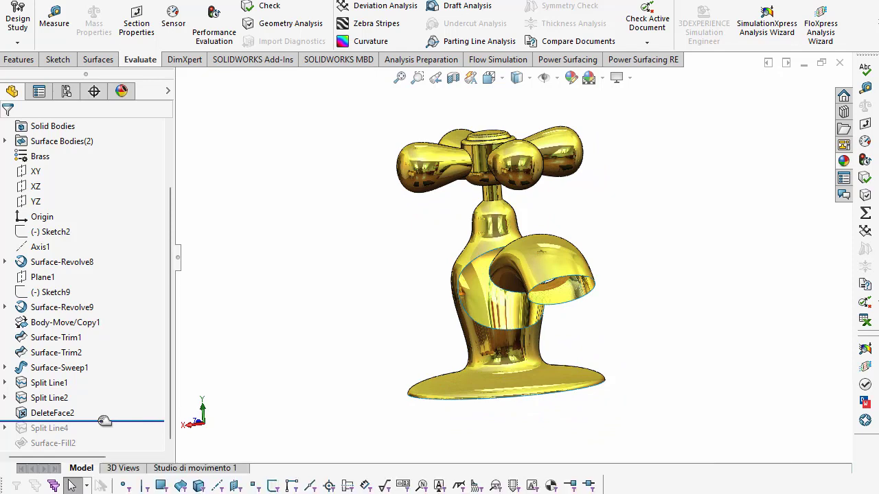
drag(106, 421, 7, 431)
click(4, 428)
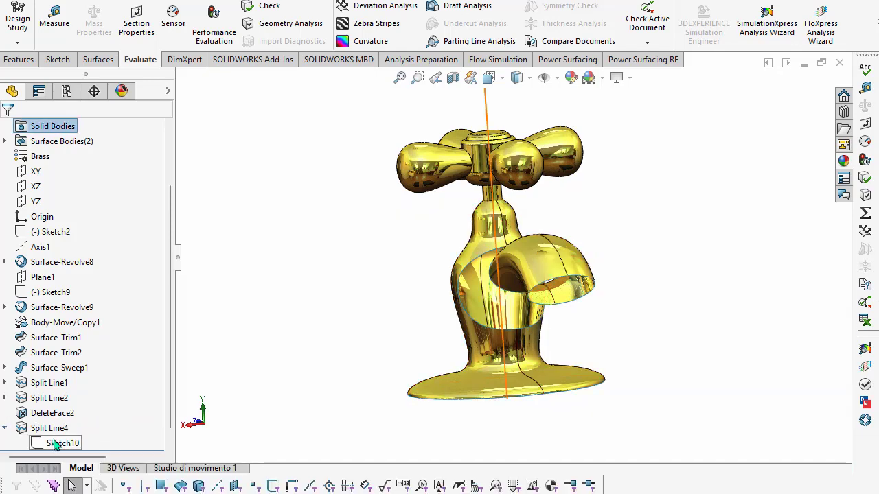
click(58, 443)
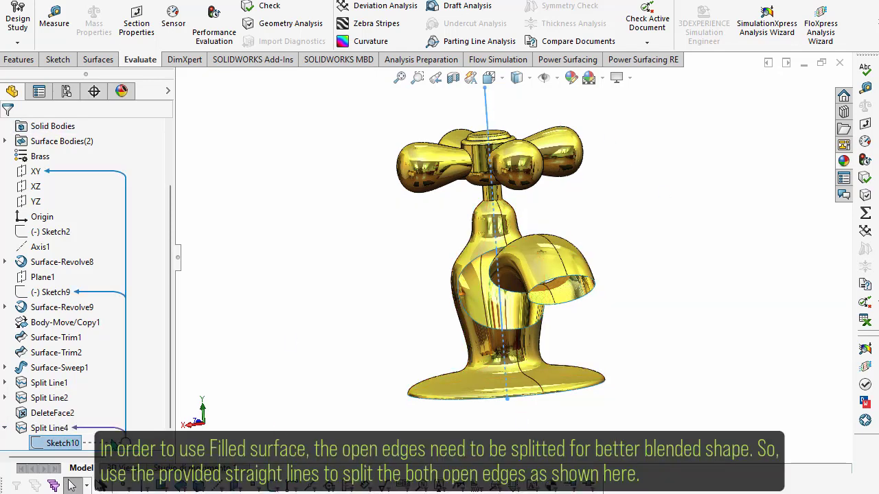
click(48, 428)
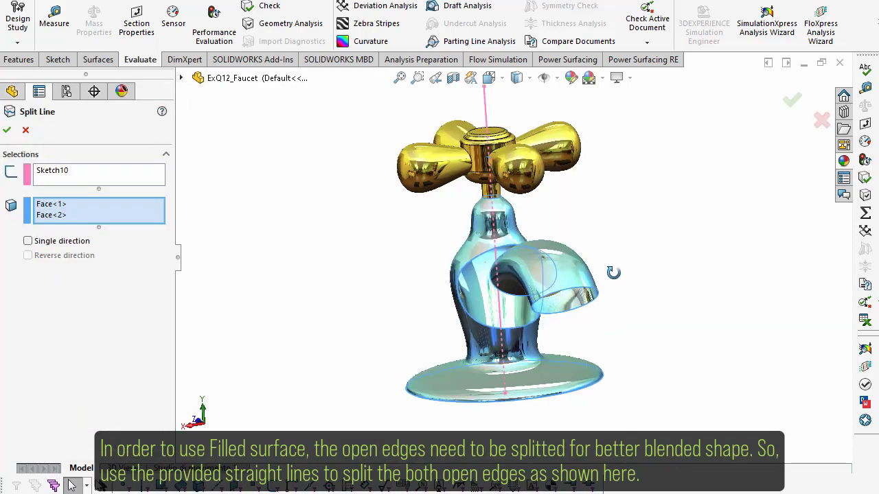
mouse_move(613, 258)
middle_down()
mouse_move(526, 230)
mouse_move(525, 294)
middle_up()
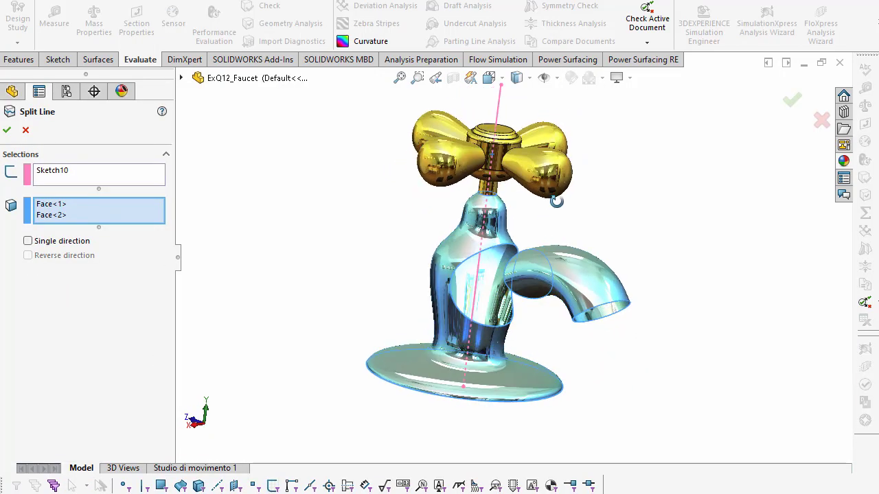
middle_drag(594, 313, 602, 343)
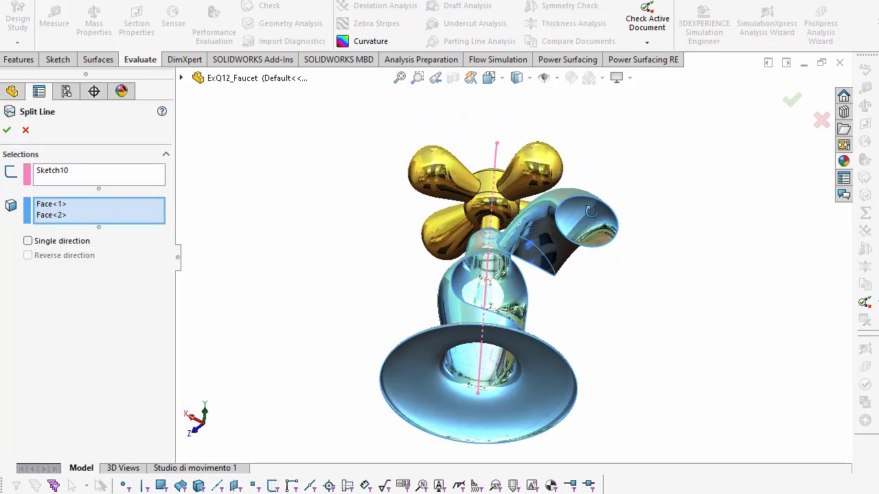
click(8, 132)
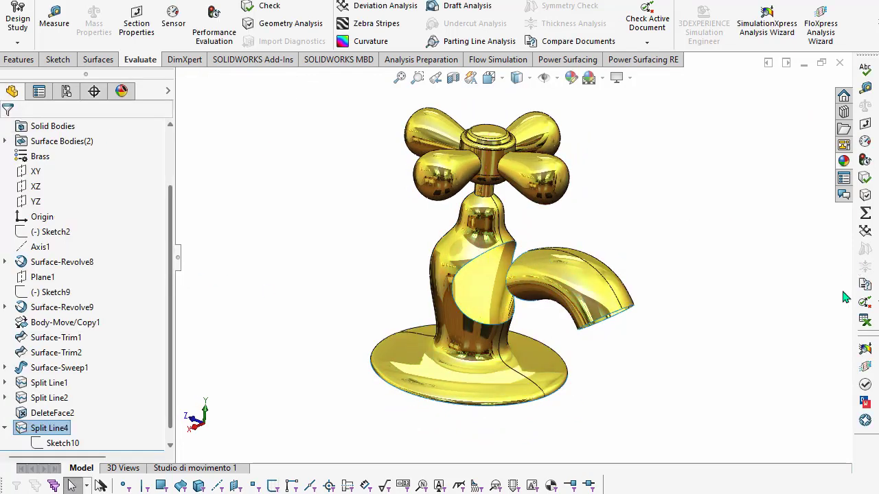
scroll(83, 436, down, 1)
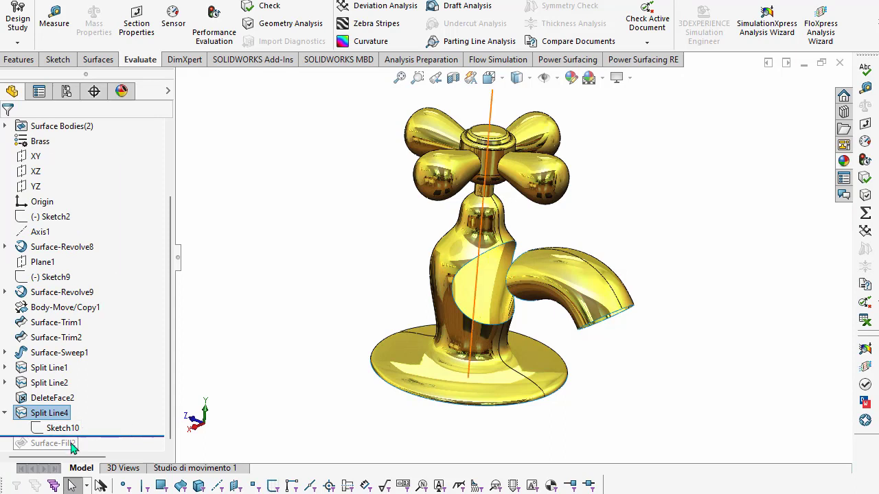
Roll forward to Surface-Fill2, verify all five boundary edges use Tangent contact, and confirm the fill
drag(84, 434, 72, 448)
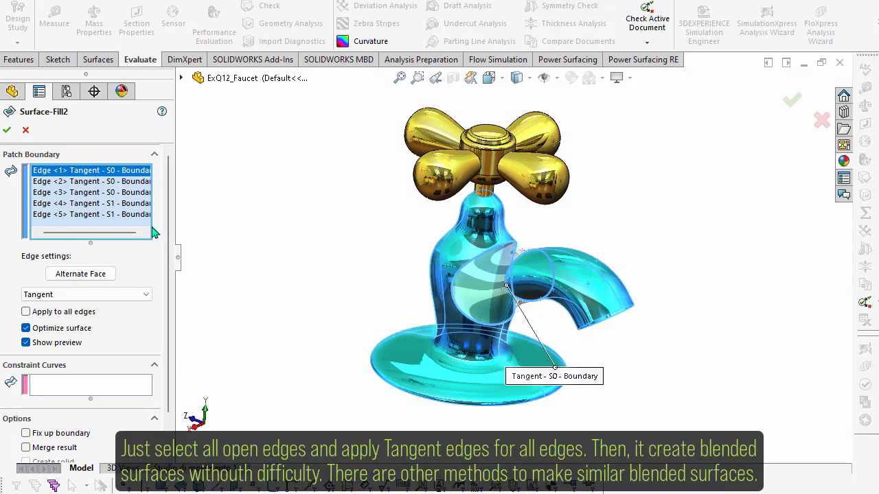
click(93, 181)
click(90, 193)
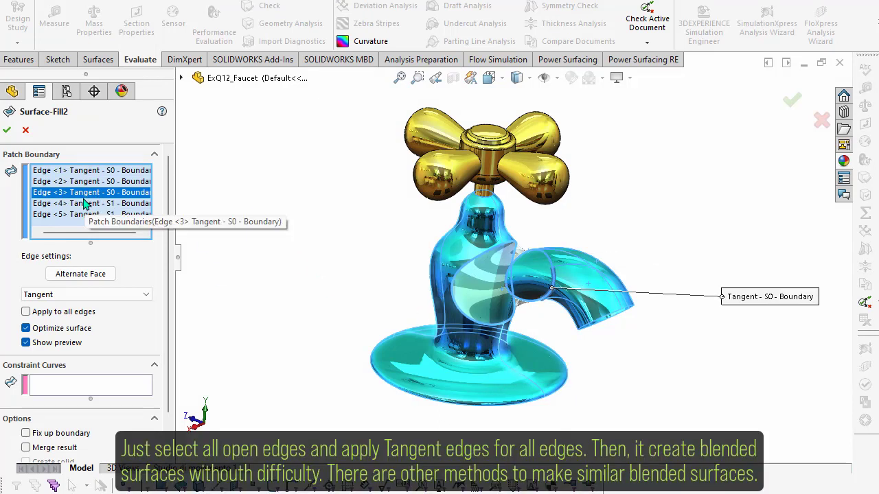
click(84, 203)
click(83, 214)
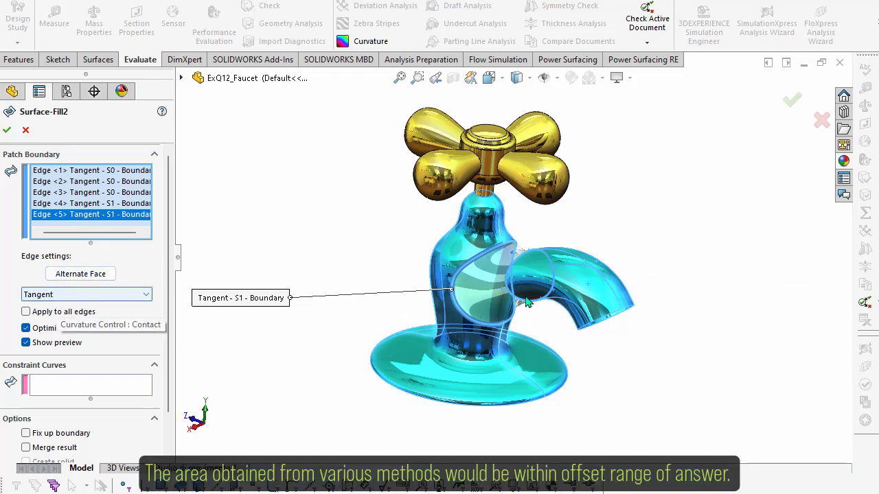
scroll(527, 303, down, 3)
scroll(621, 328, down, 1)
scroll(366, 289, up, 2)
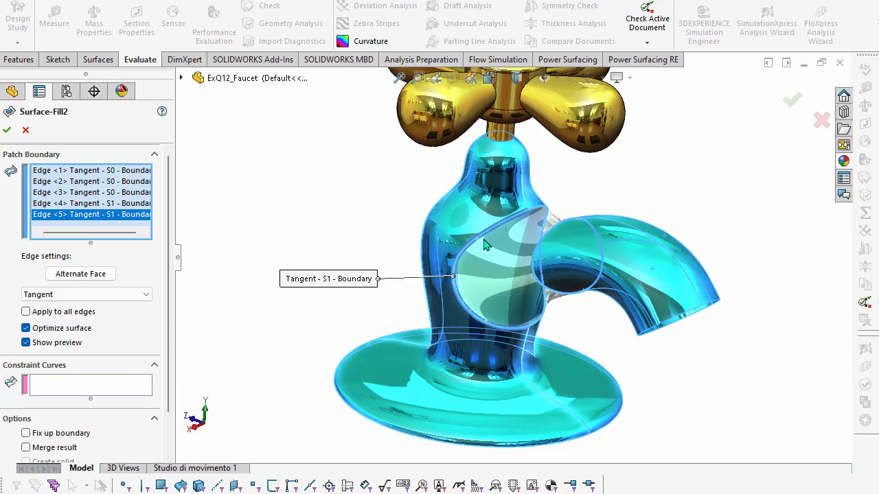
key(Return)
click(53, 24)
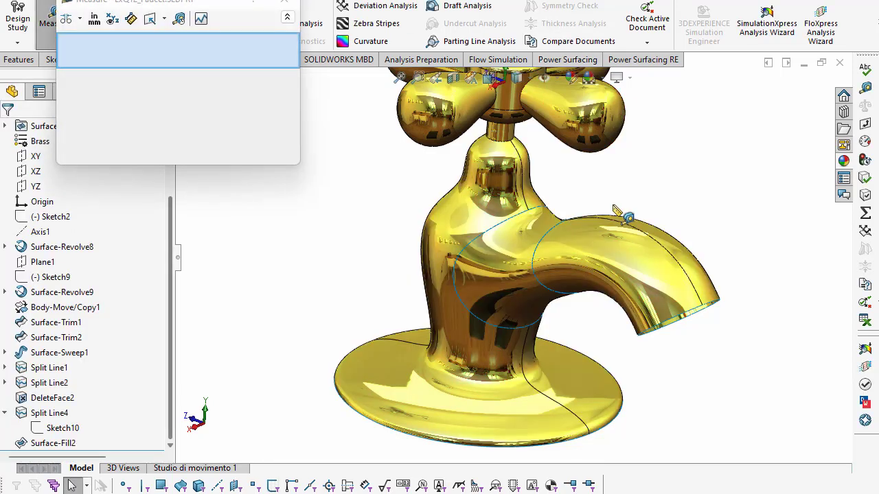
Measure the Surface-Fill2 blend face at 1333.074 mm² and close the Measure dialog
click(507, 257)
middle_drag(687, 218, 682, 182)
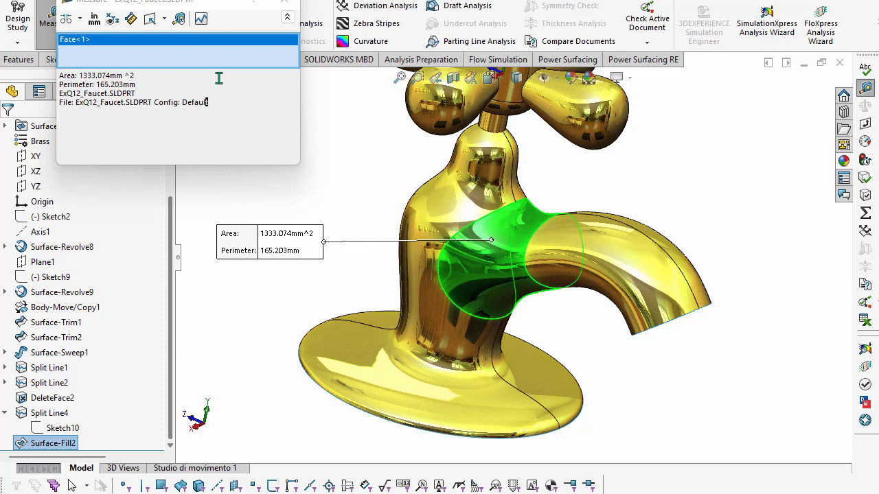
click(287, 2)
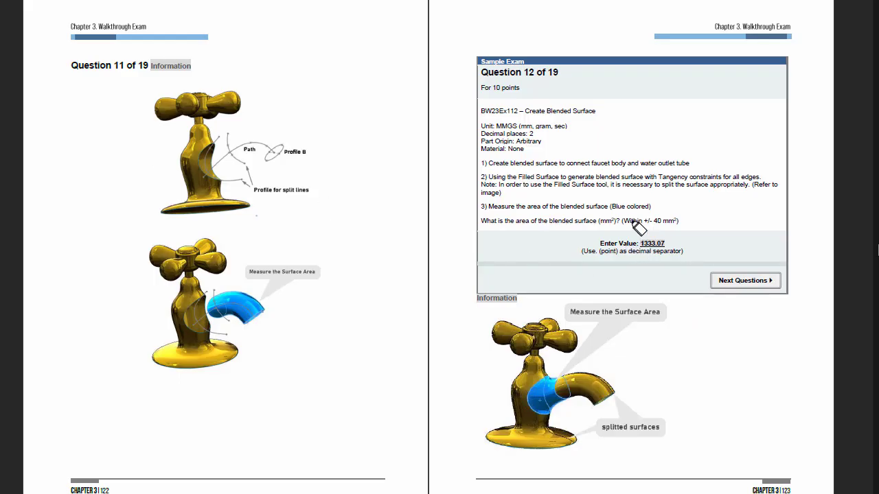
Mark and tick the 1333.07 answer, then move on to Question 13
drag(679, 256, 625, 230)
drag(687, 250, 708, 244)
key(Page_Down)
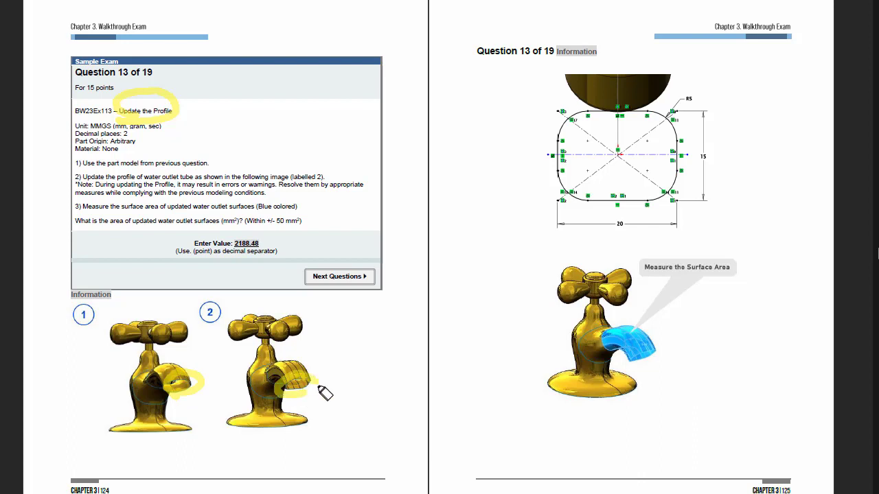
Box the rounded-rectangle profile sketch and point out the blue outlet surface to measure
drag(541, 79, 556, 250)
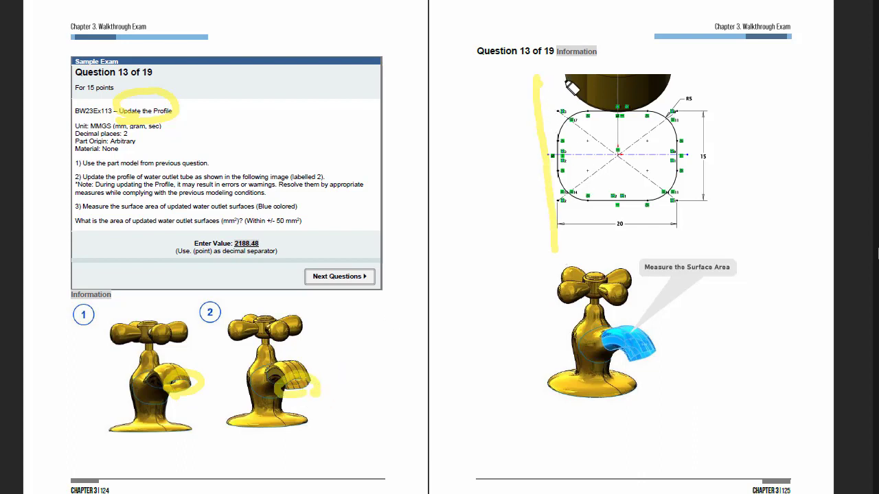
mouse_move(567, 84)
mouse_down()
mouse_move(748, 235)
mouse_move(509, 242)
mouse_up()
mouse_move(541, 355)
mouse_down()
mouse_move(632, 250)
mouse_move(625, 276)
mouse_up()
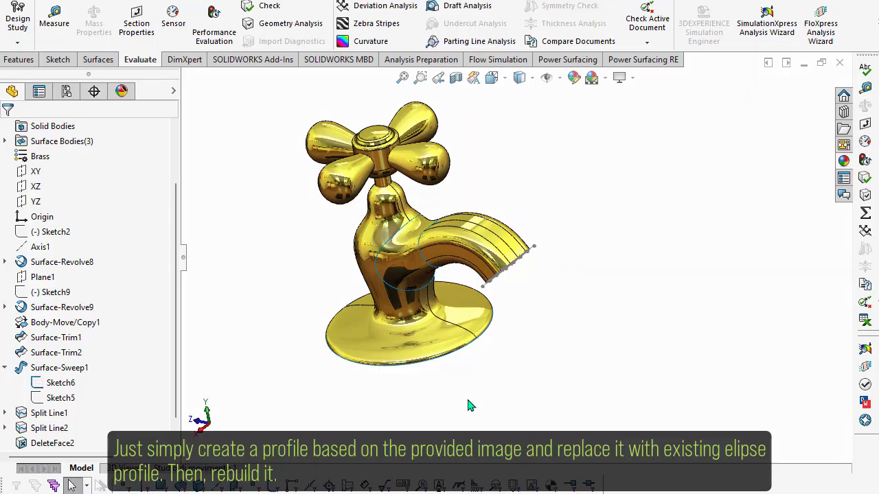
Edit Sketch6 so the sweep profile becomes a 20 × 15 rounded rectangle with R5 corners
click(59, 398)
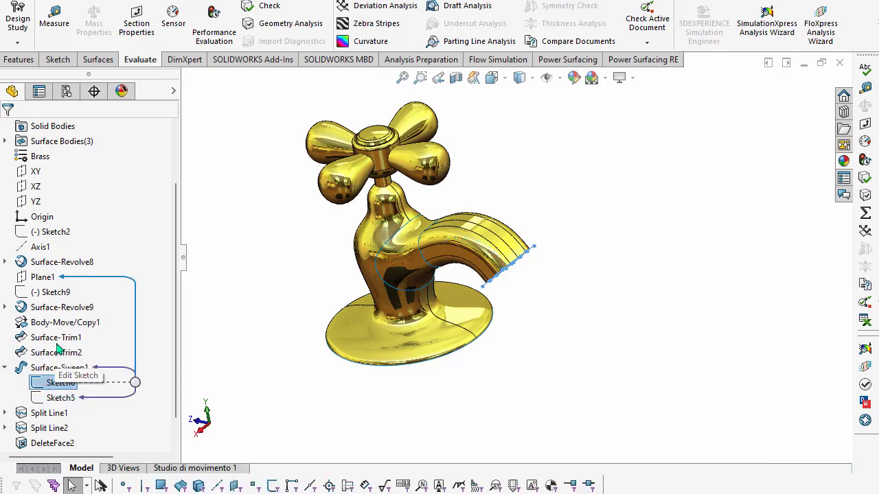
click(61, 362)
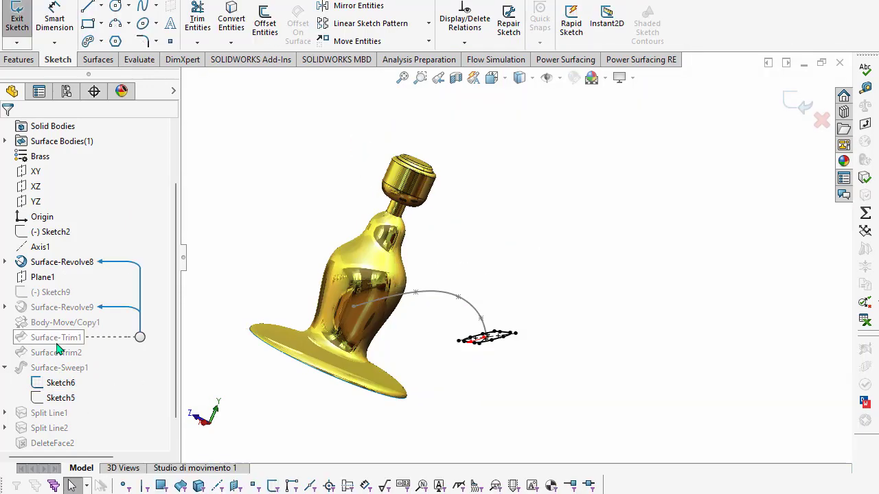
scroll(540, 375, down, 2)
scroll(540, 375, down, 2)
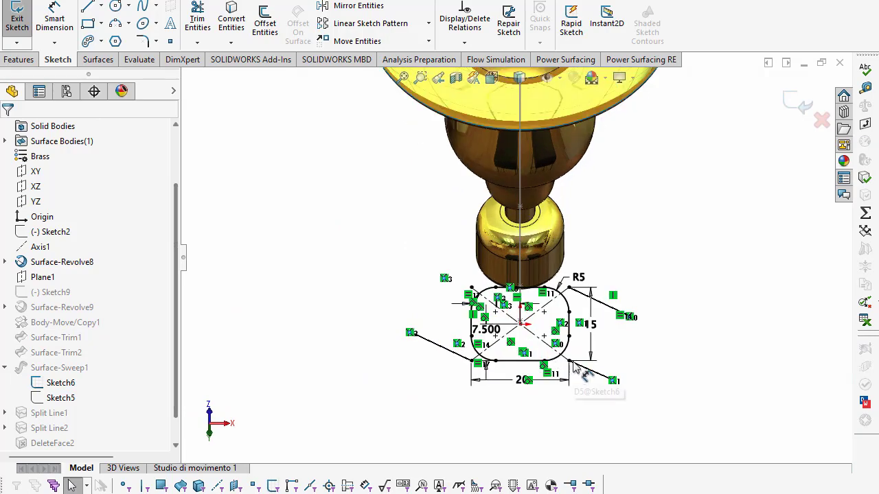
scroll(540, 376, down, 2)
key(ctrl+5)
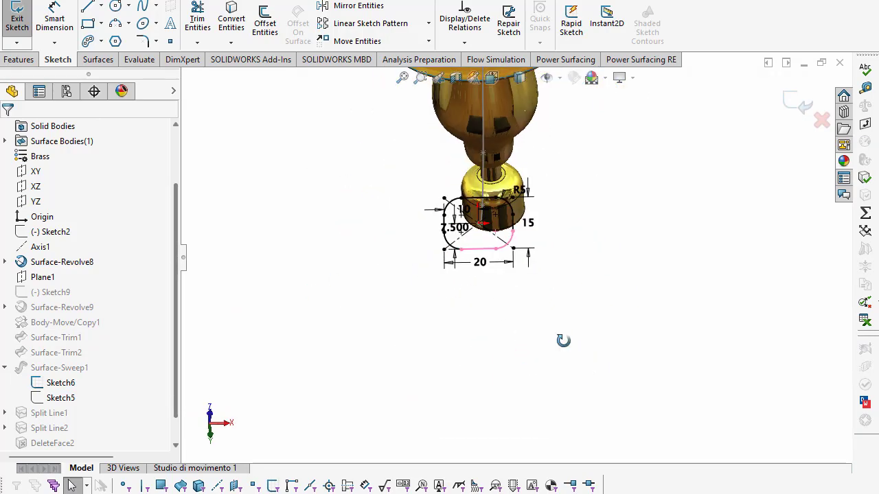
mouse_move(808, 488)
middle_down()
mouse_move(575, 278)
mouse_move(520, 318)
mouse_move(446, 233)
mouse_move(576, 319)
mouse_move(529, 385)
mouse_move(531, 428)
mouse_move(599, 265)
mouse_move(604, 180)
mouse_move(604, 205)
mouse_move(521, 249)
mouse_move(536, 250)
mouse_move(529, 279)
middle_up()
scroll(600, 204, down, 3)
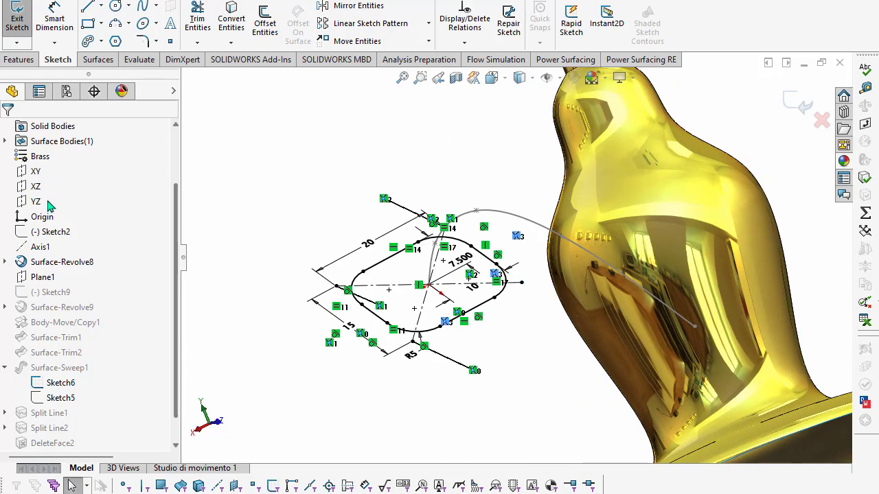
click(19, 24)
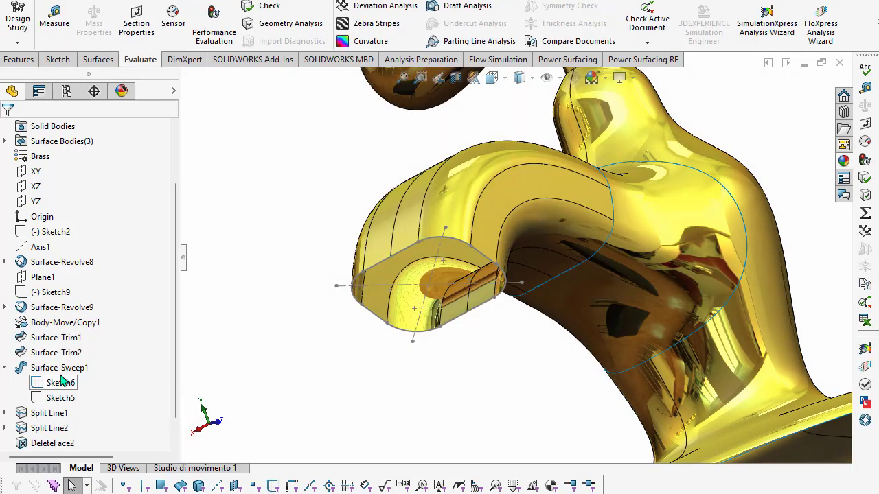
Confirm Surface-Sweep1 with profile Sketch6, path Sketch5 and Follow Path orientation
click(59, 368)
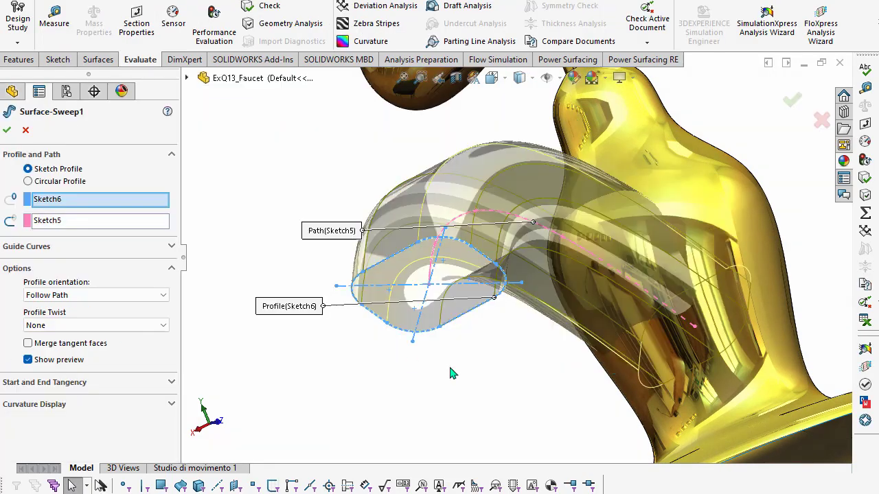
middle_drag(448, 364, 443, 401)
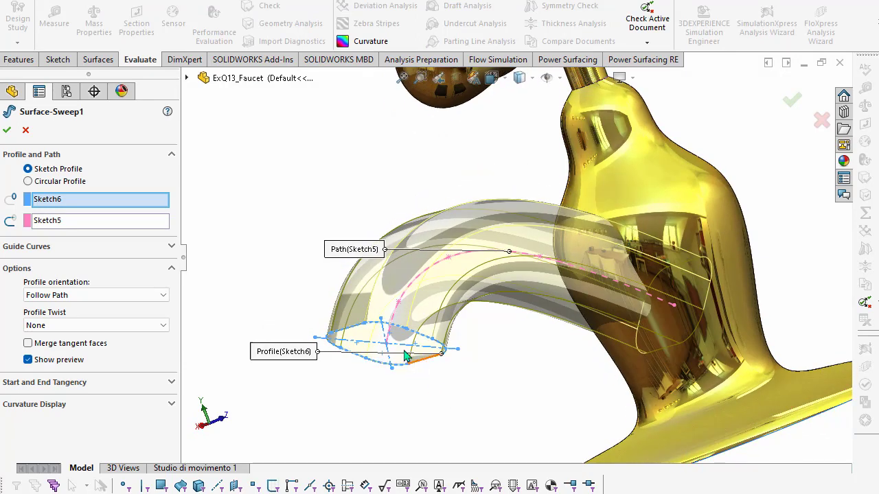
click(62, 201)
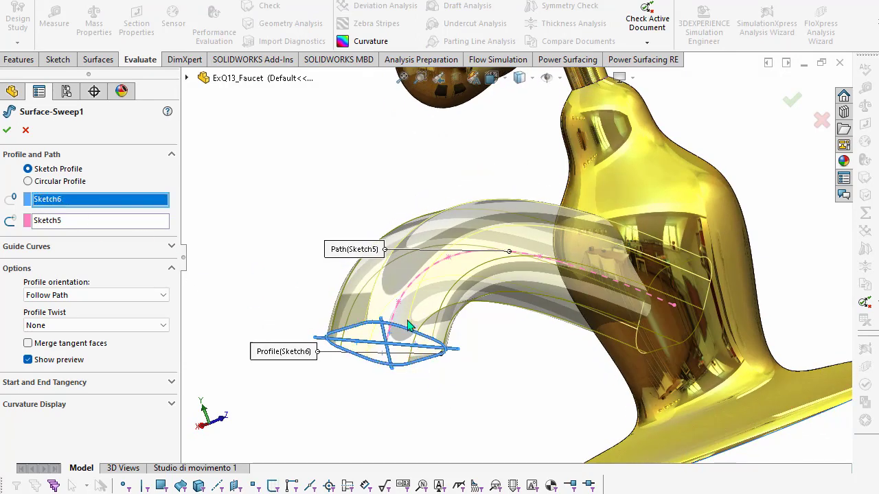
click(93, 227)
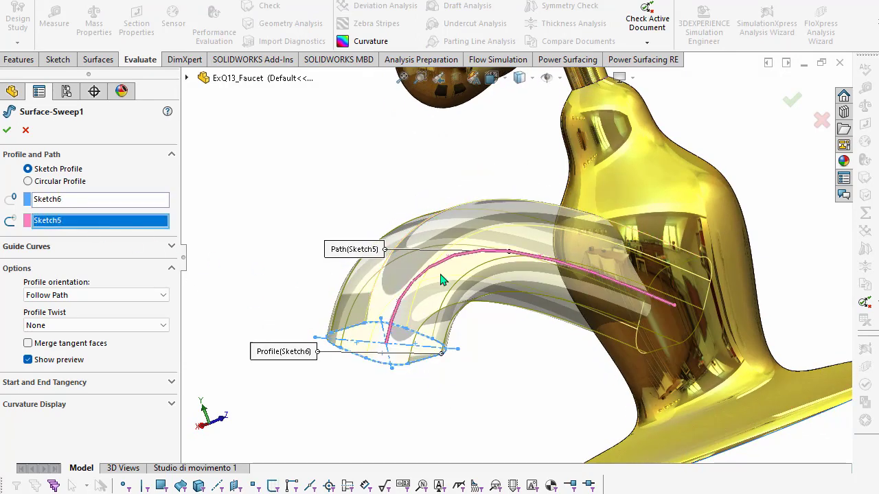
click(83, 296)
click(84, 307)
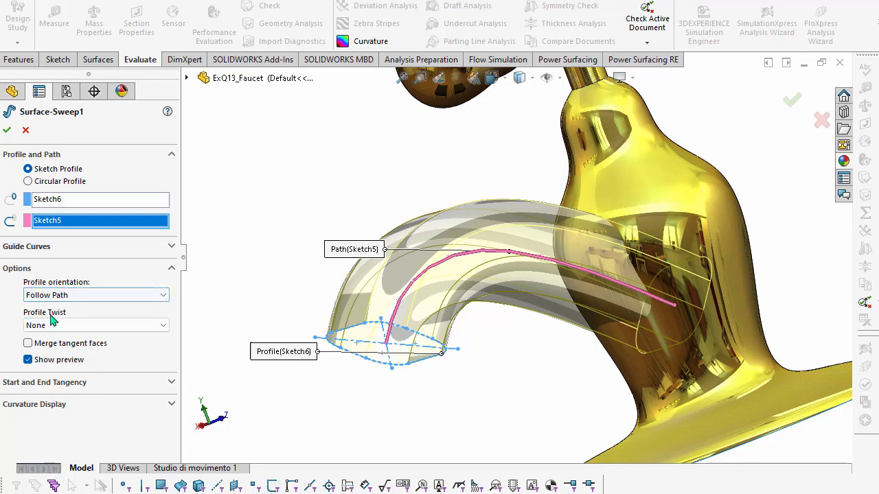
click(8, 131)
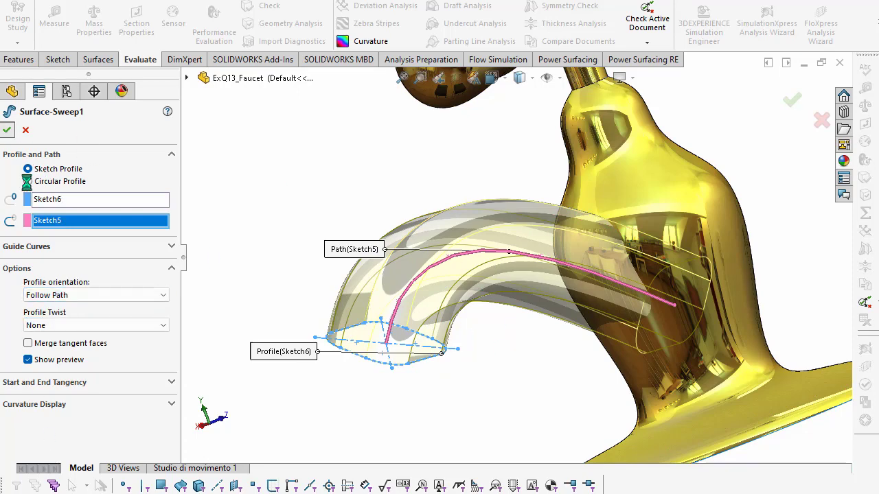
mouse_move(475, 382)
middle_down()
mouse_move(470, 445)
mouse_move(588, 317)
mouse_move(217, 390)
middle_up()
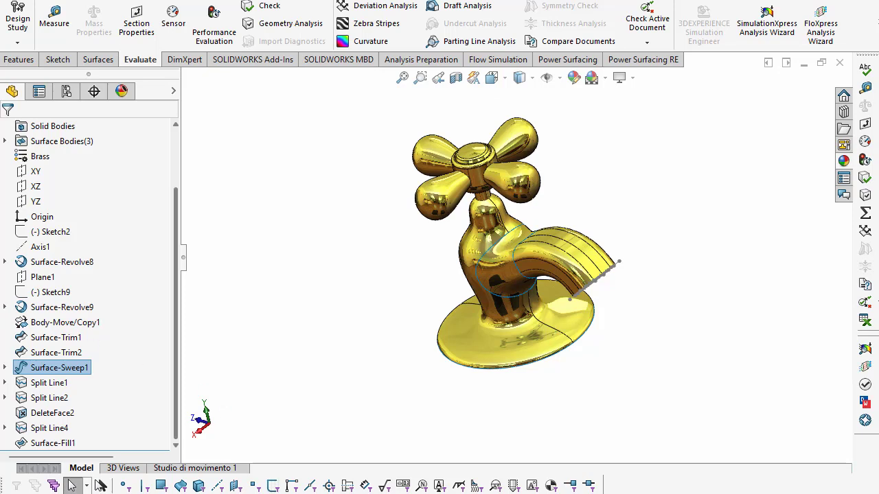
Measure the three spout outlet faces together via Select Tangency, totalling 2188.476 mm²
click(54, 17)
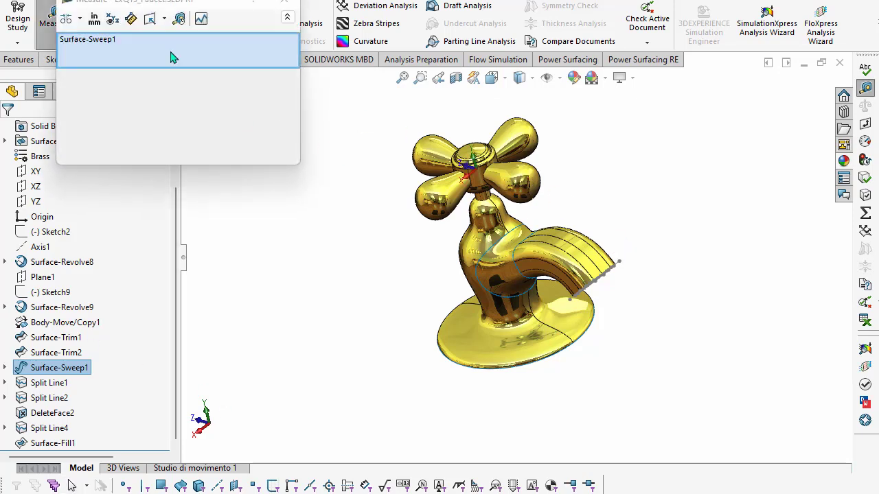
right_click(174, 53)
click(220, 55)
scroll(543, 275, down, 5)
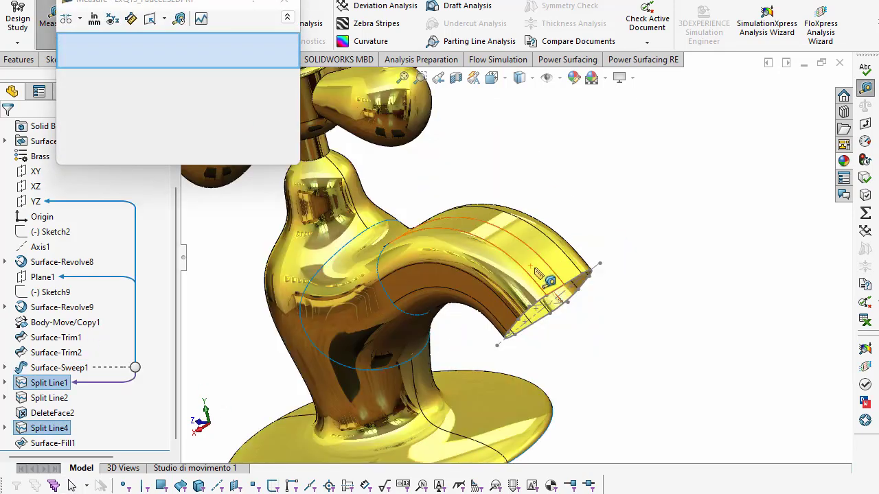
click(539, 271)
right_click(543, 275)
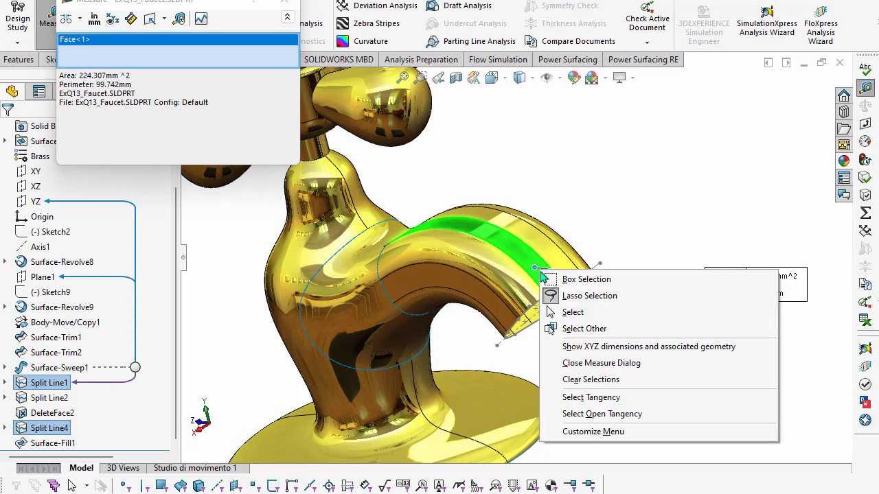
click(603, 396)
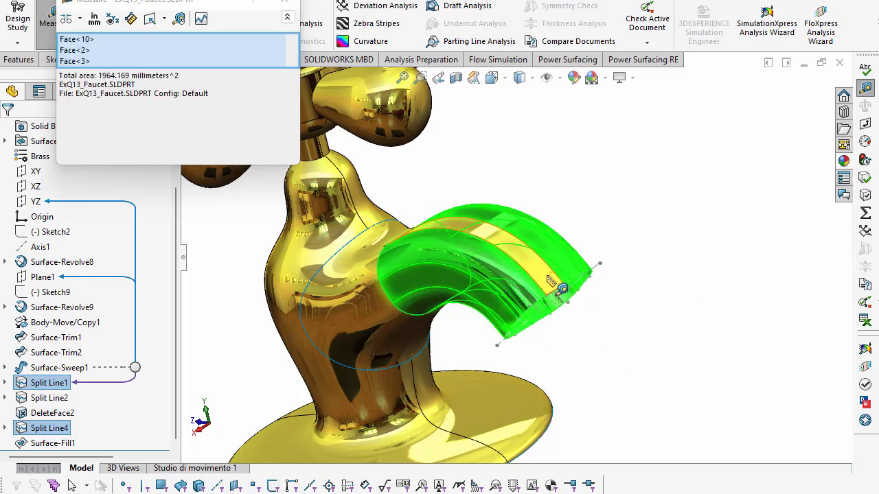
click(559, 289)
middle_drag(608, 355, 574, 258)
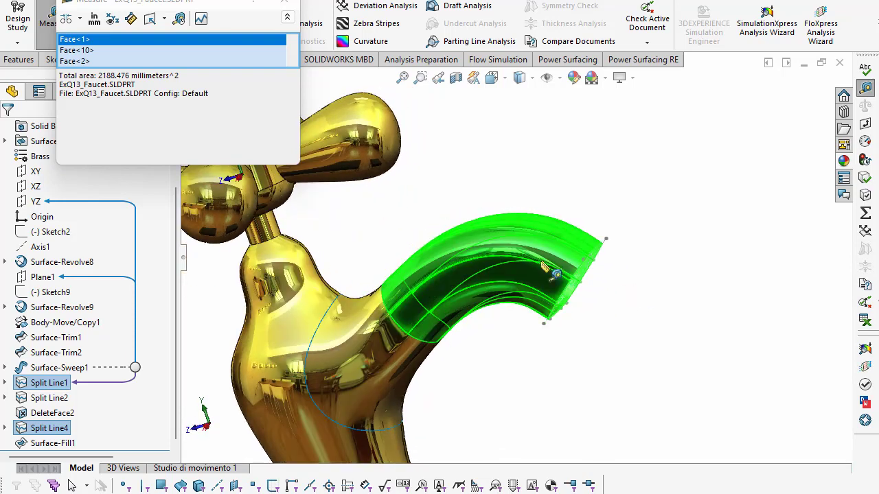
drag(99, 76, 168, 76)
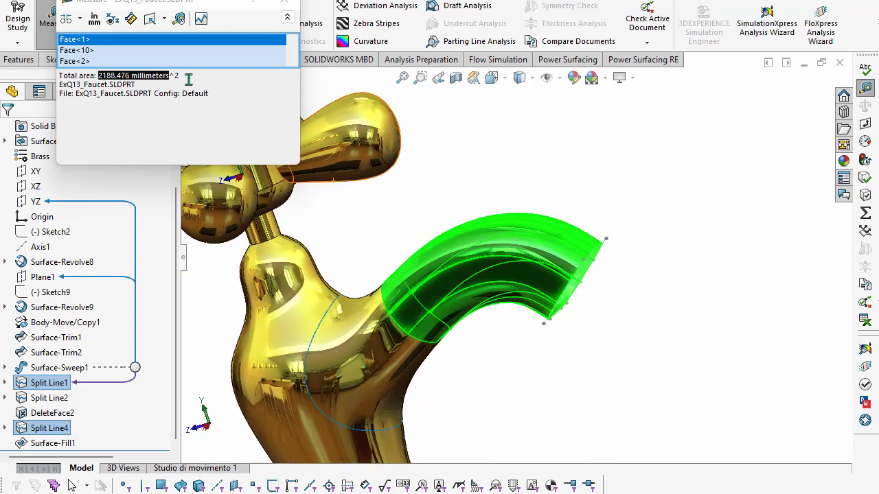
click(226, 96)
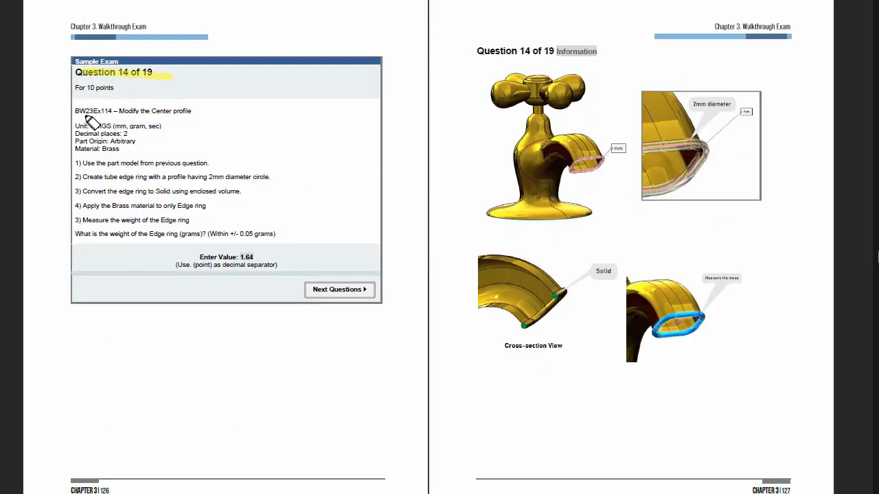
Highlight Question 14's title, units, previous-model, 2mm profile, solid and edge-ring material lines
drag(90, 121, 190, 123)
drag(138, 132, 162, 126)
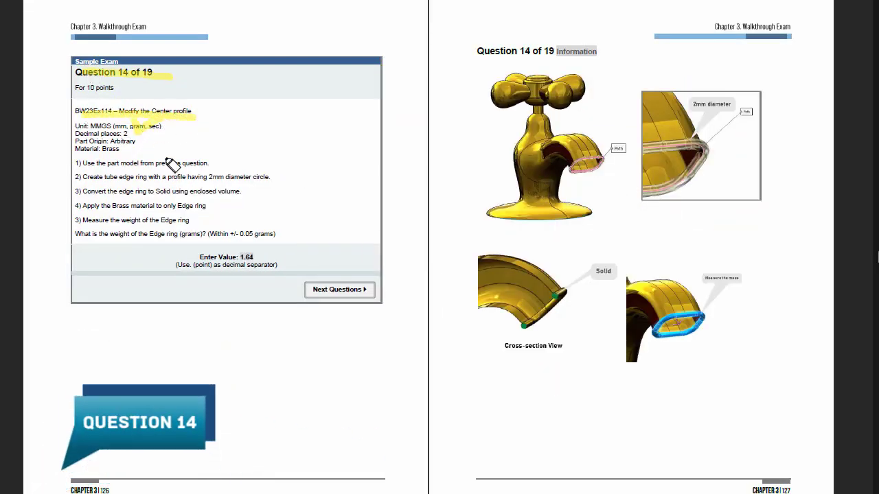
drag(117, 163, 209, 163)
drag(148, 176, 218, 177)
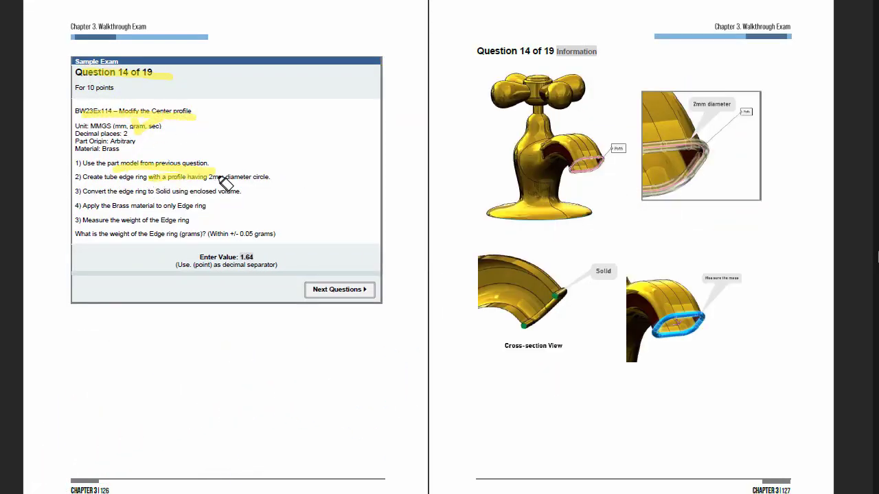
drag(173, 193, 203, 195)
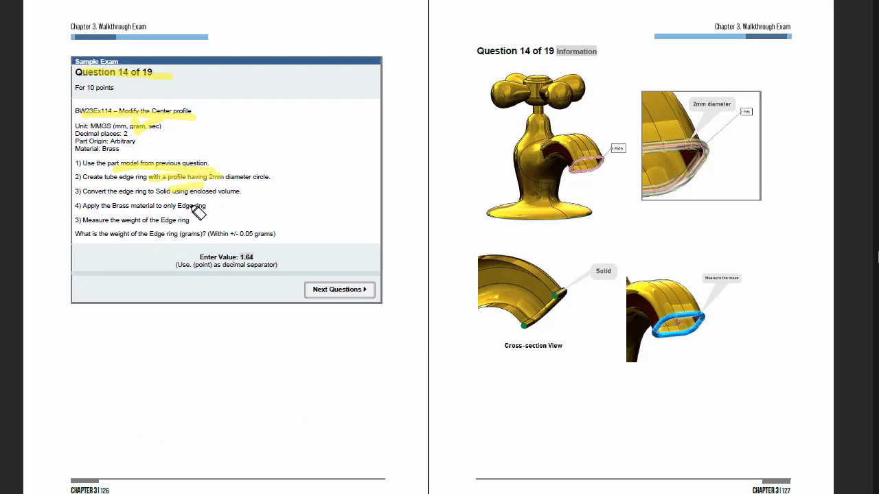
drag(156, 234, 206, 235)
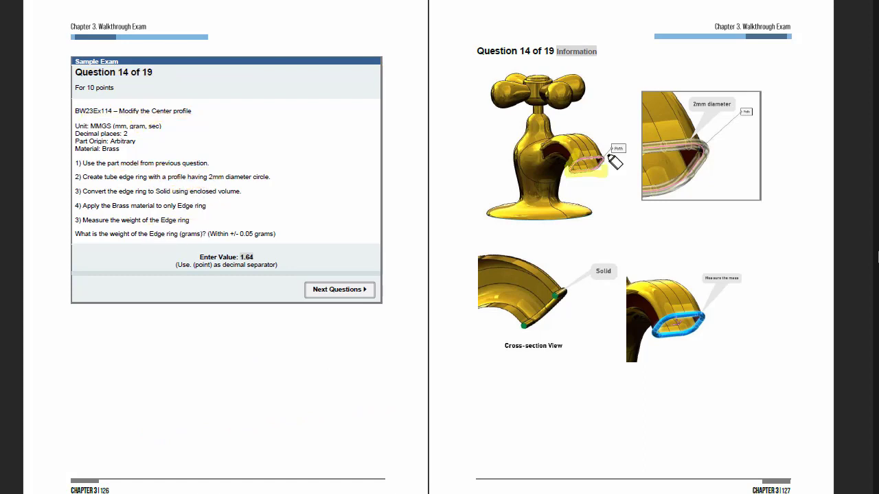
Mark the ring path on the spout image and circle the Solid and mass illustrations
mouse_move(603, 162)
mouse_down()
mouse_move(576, 164)
mouse_move(702, 155)
mouse_up()
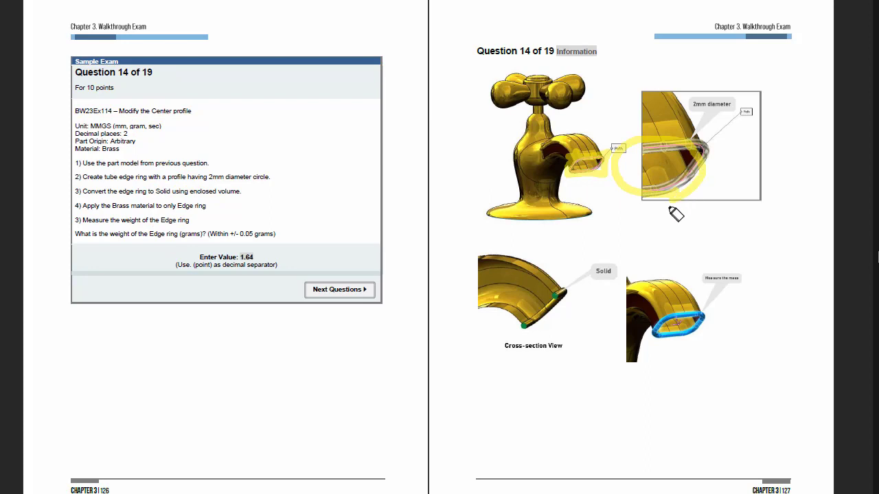
drag(558, 288, 602, 279)
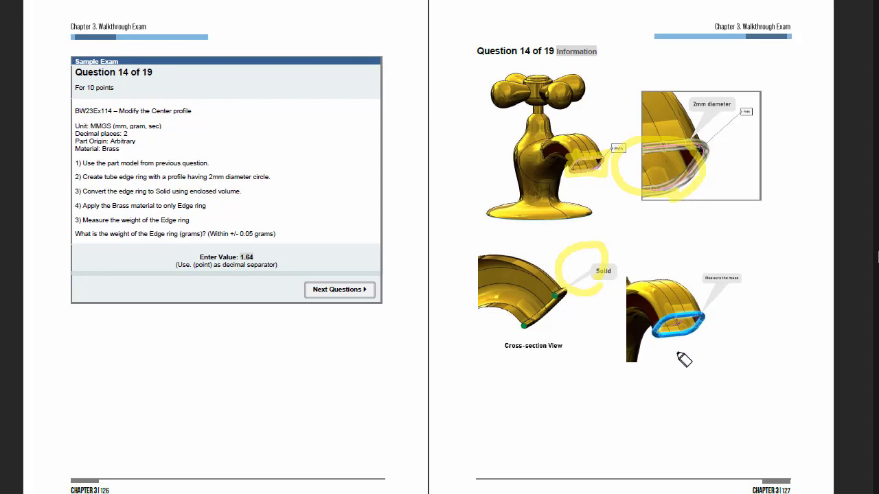
mouse_move(677, 351)
mouse_down()
mouse_move(722, 243)
mouse_move(702, 339)
mouse_up()
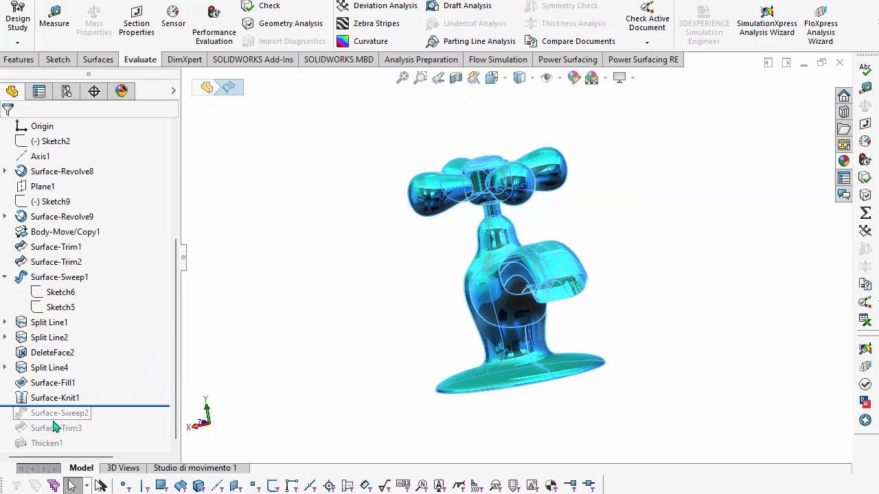
Confirm Surface-Sweep2 with a 2.000 mm circular profile, then roll forward past Surface-Trim3
drag(125, 406, 118, 417)
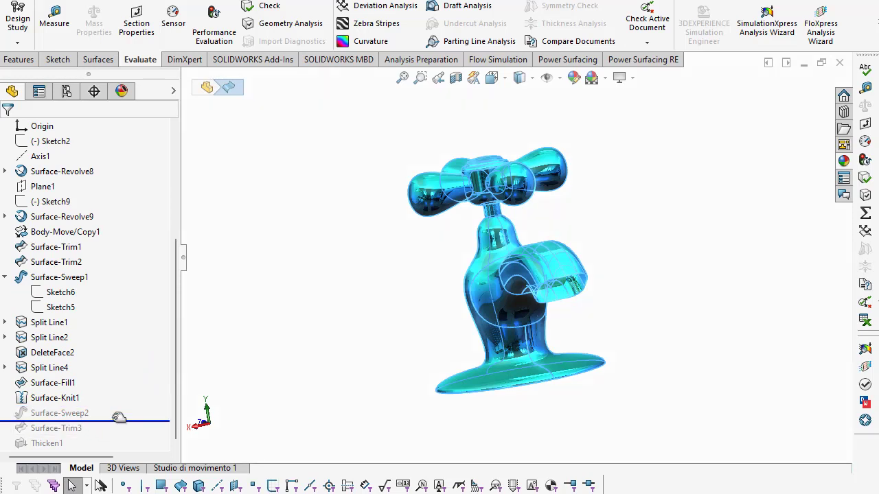
click(72, 413)
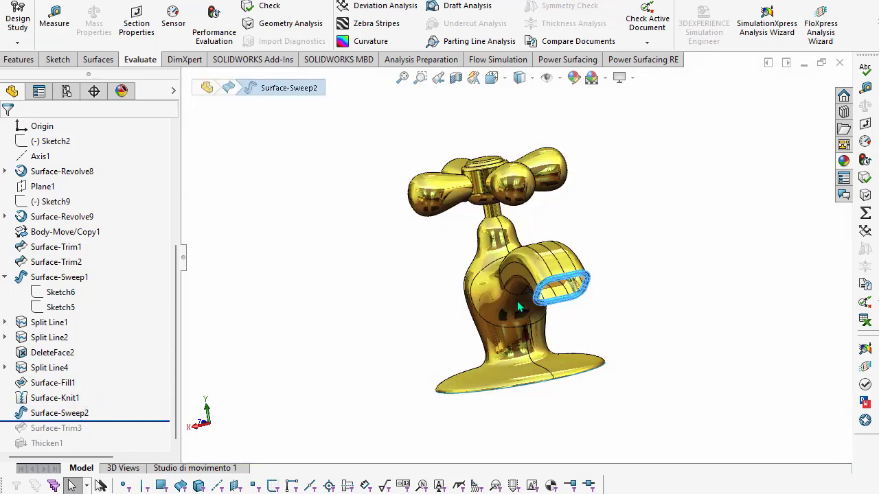
scroll(584, 276, down, 6)
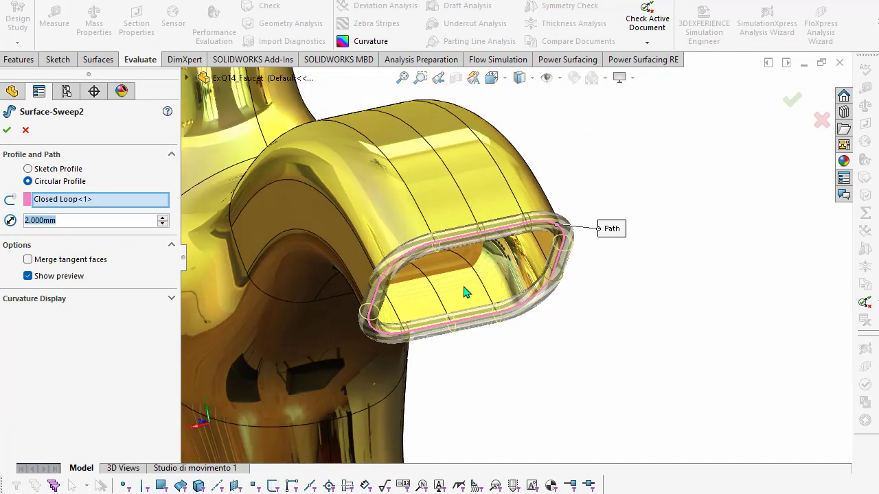
click(9, 134)
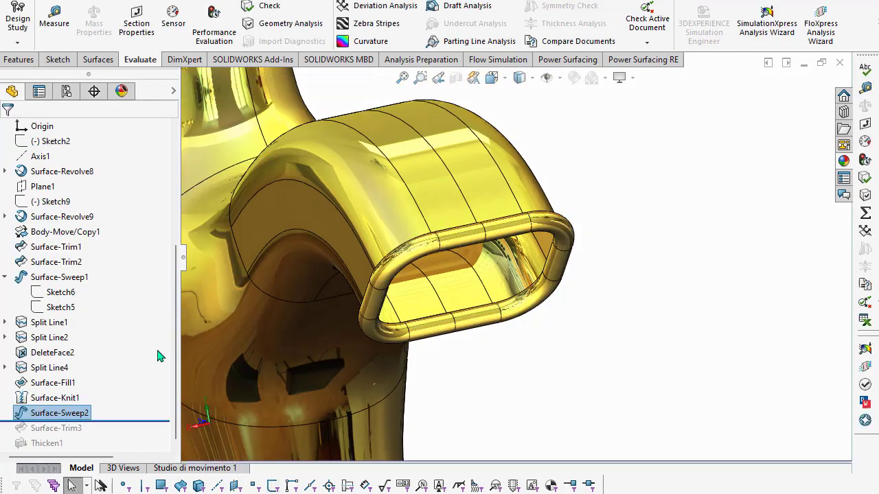
drag(121, 420, 120, 436)
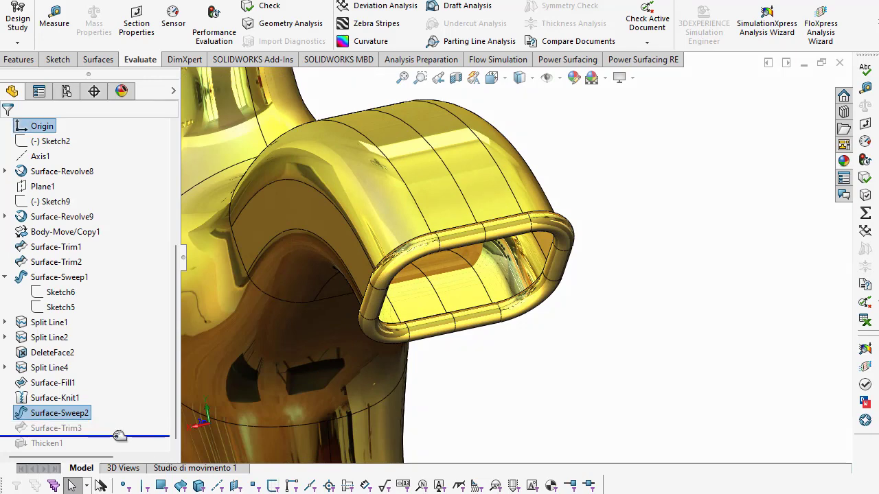
Apply a Section View to see inside the spout and the edge ring
click(56, 428)
click(65, 389)
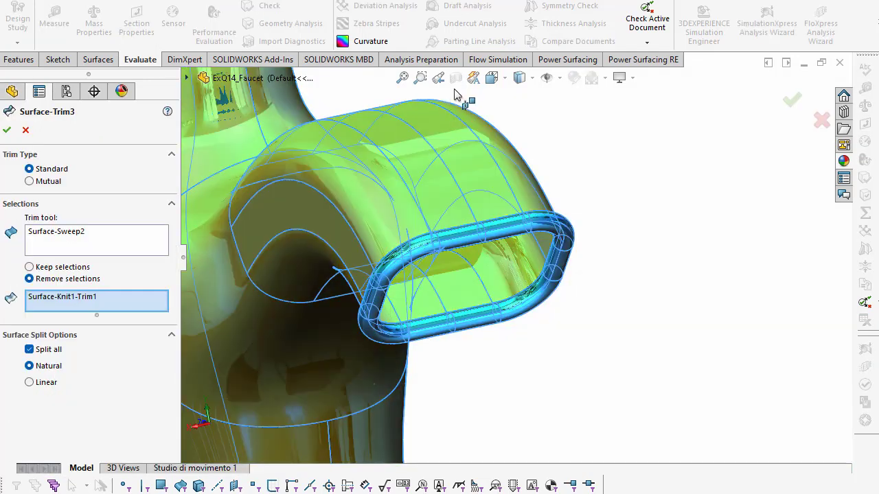
click(25, 131)
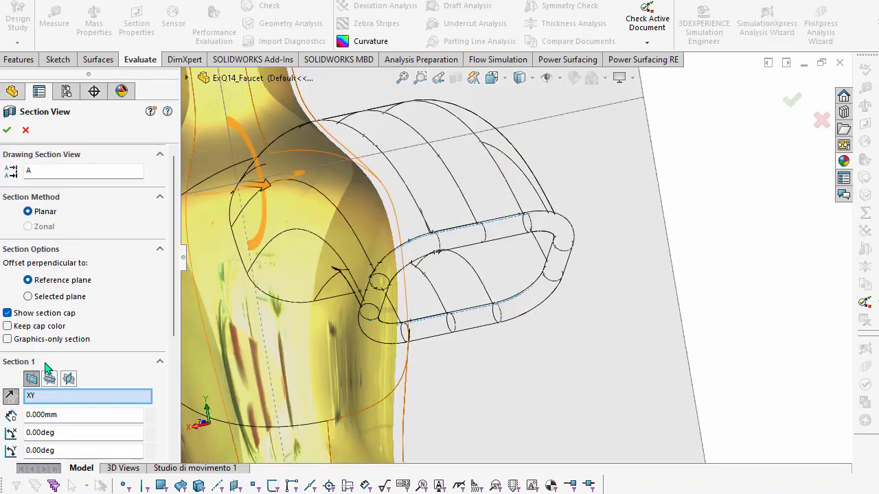
click(7, 129)
scroll(152, 412, down, 1)
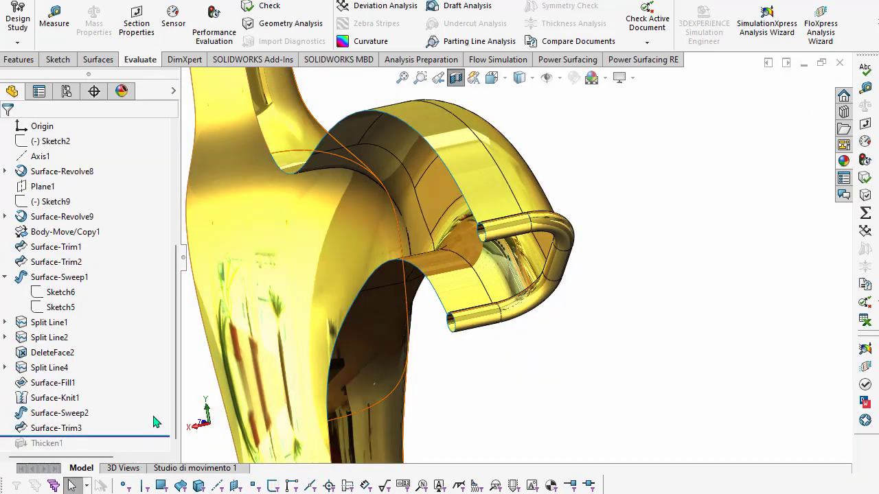
Edit Surface-Trim3 to cut away the spout surface inside the ring using Surface-Sweep2
click(77, 431)
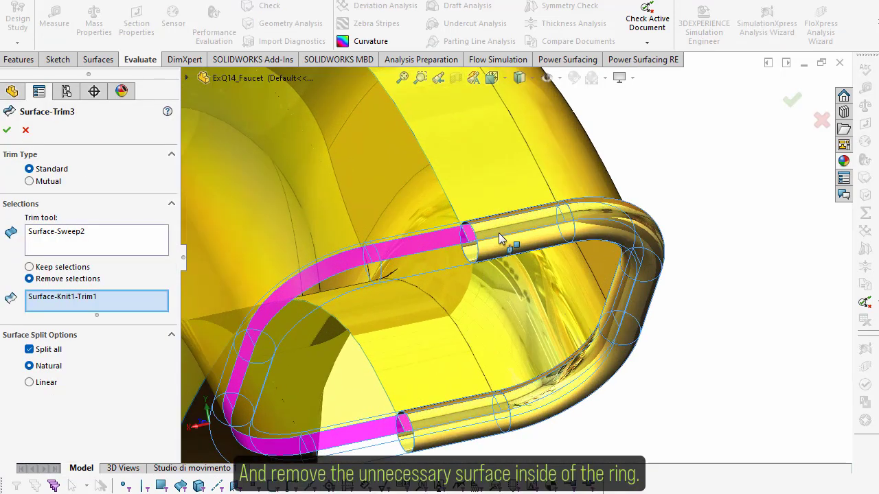
middle_drag(499, 237, 473, 241)
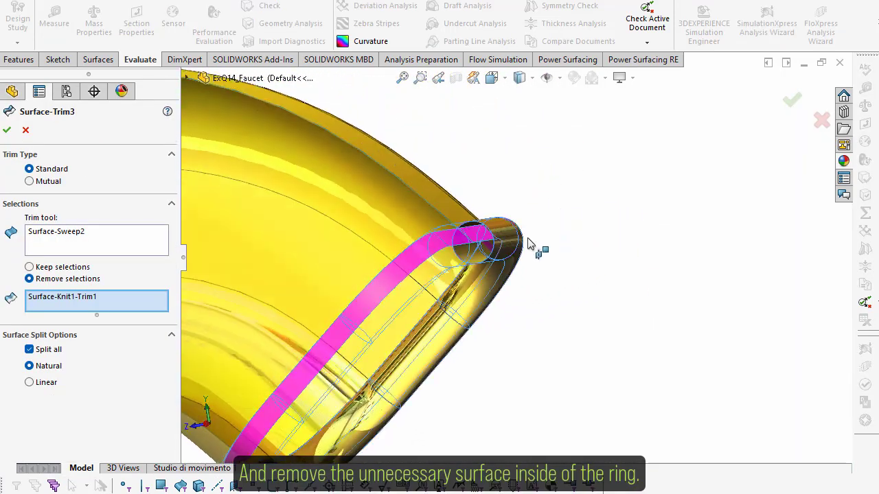
mouse_move(305, 386)
middle_down()
mouse_move(442, 384)
mouse_move(135, 226)
middle_up()
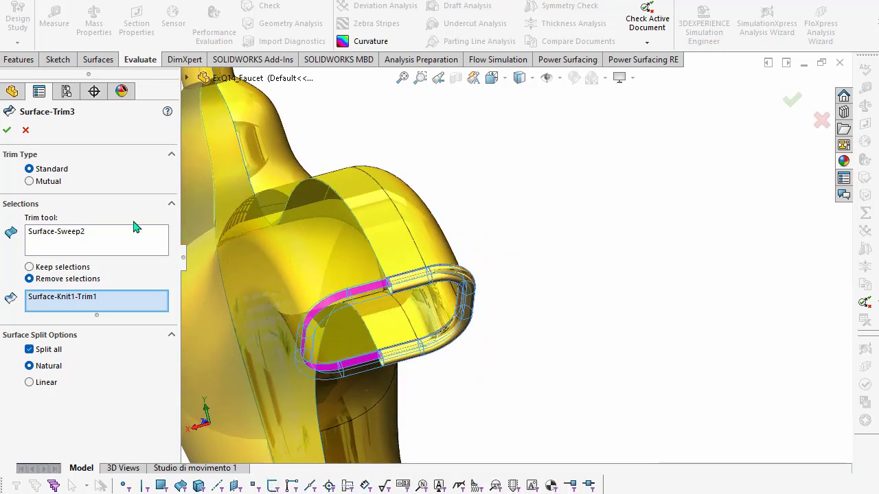
click(8, 133)
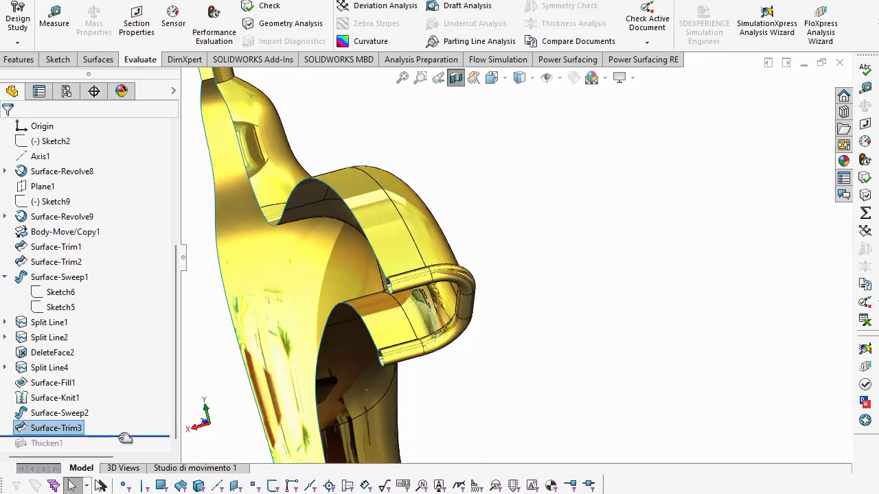
Make Thicken1 create a solid from the ring's enclosed volume and check its Brass material
click(62, 412)
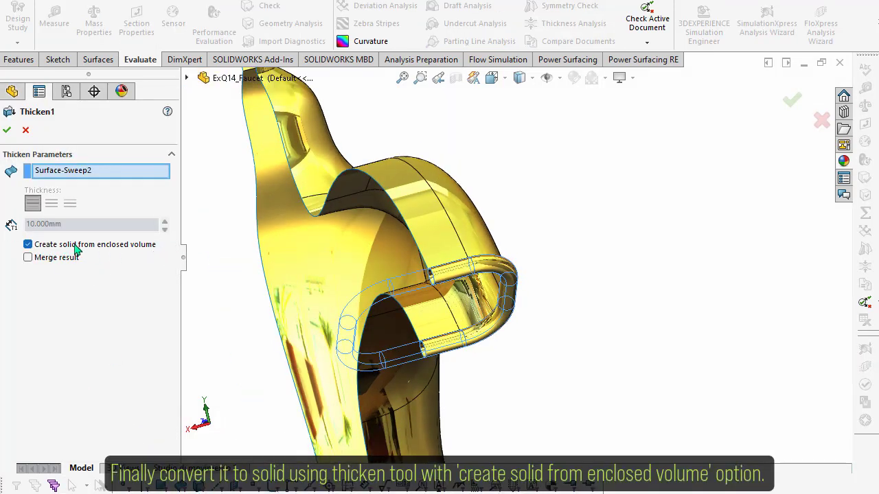
click(9, 130)
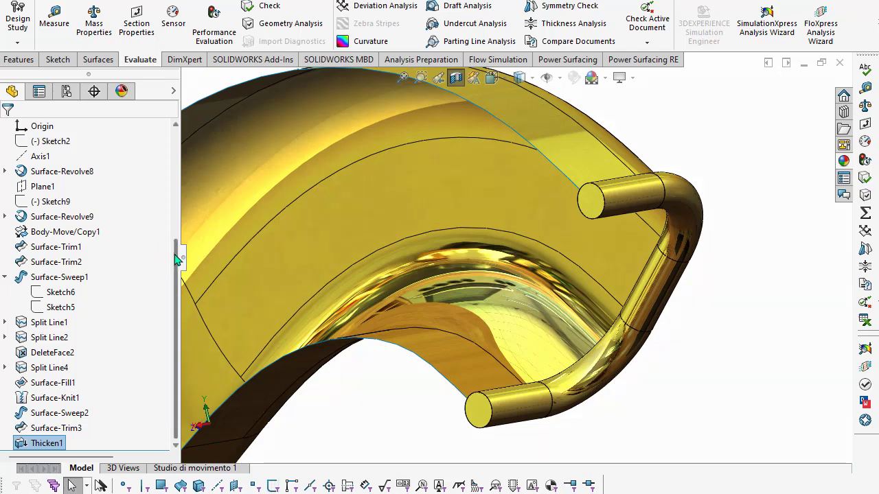
scroll(65, 206, up, 5)
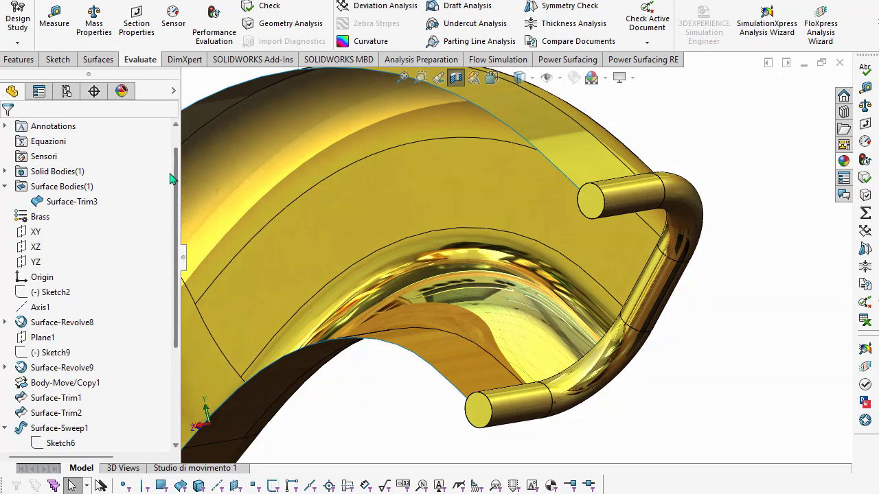
right_click(52, 217)
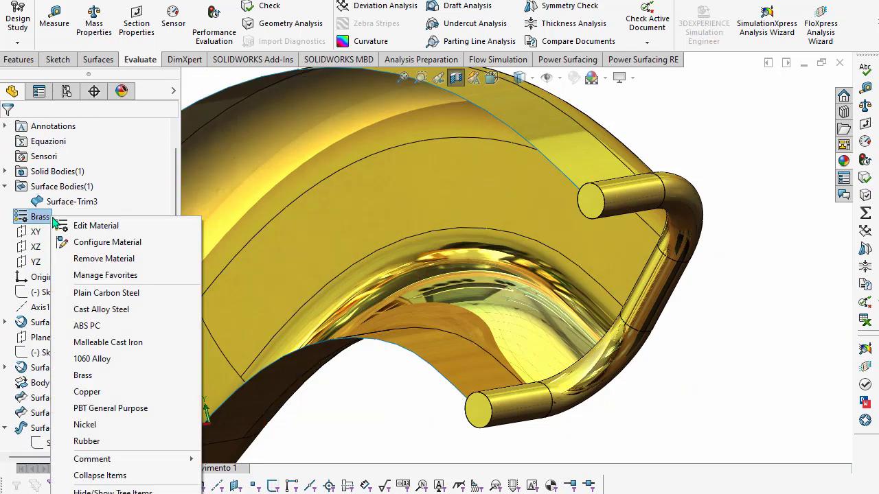
click(79, 190)
Read the edge ring's mass in Mass Properties: 1.640 grams
click(81, 201)
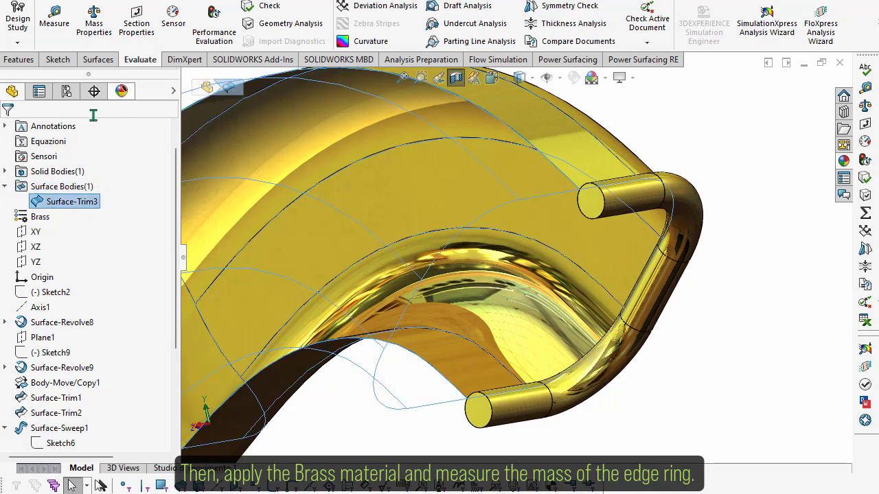
click(96, 36)
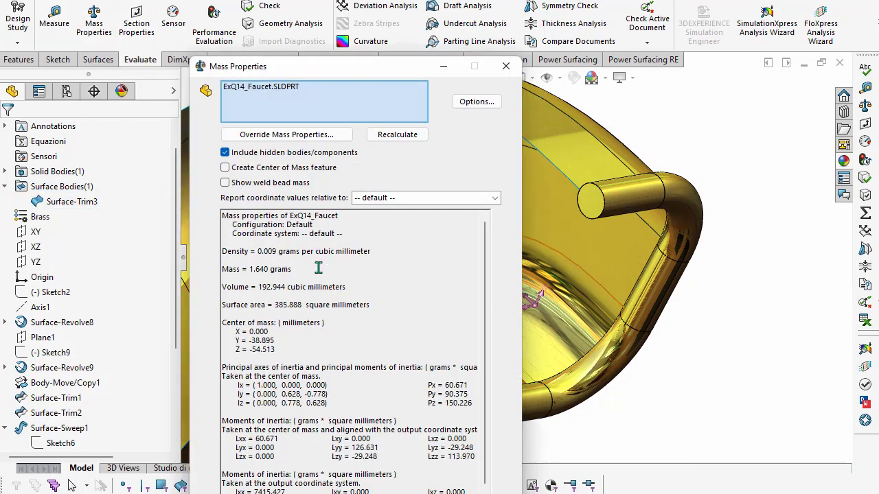
triple_click(306, 265)
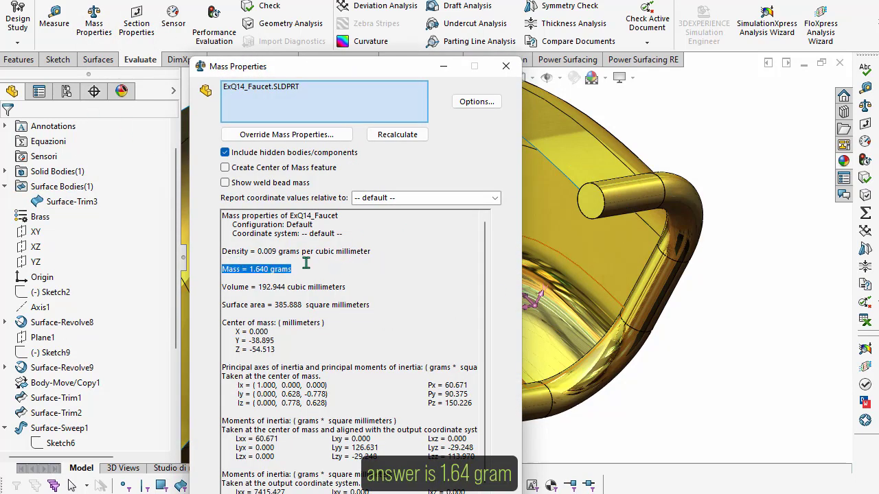
click(361, 269)
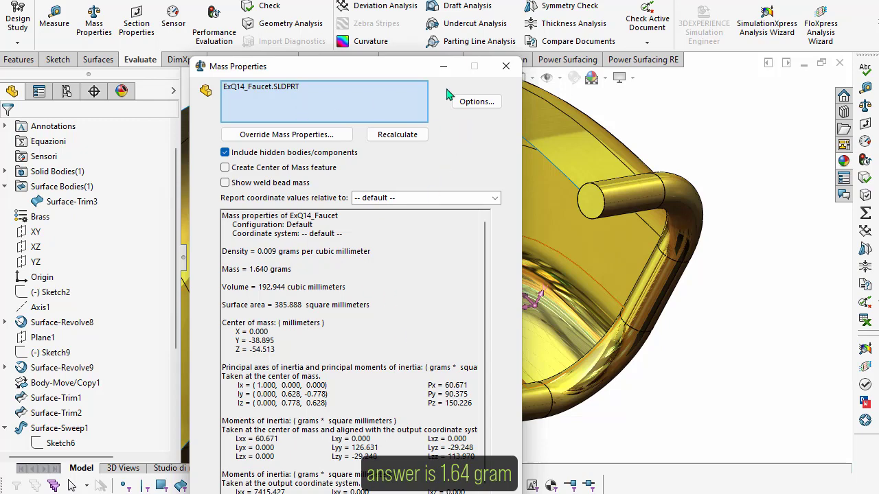
click(507, 66)
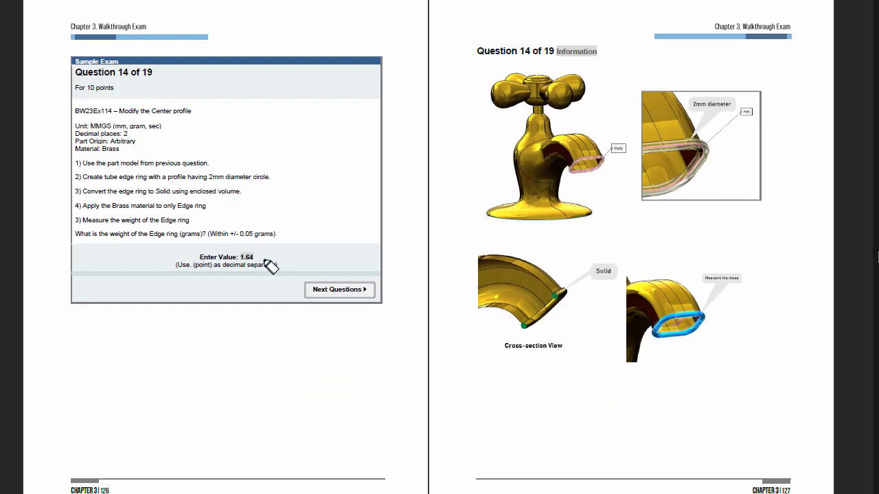
Circle the 1.64 answer and tick walkthrough solutions 10, 11 and 12
drag(270, 265, 294, 244)
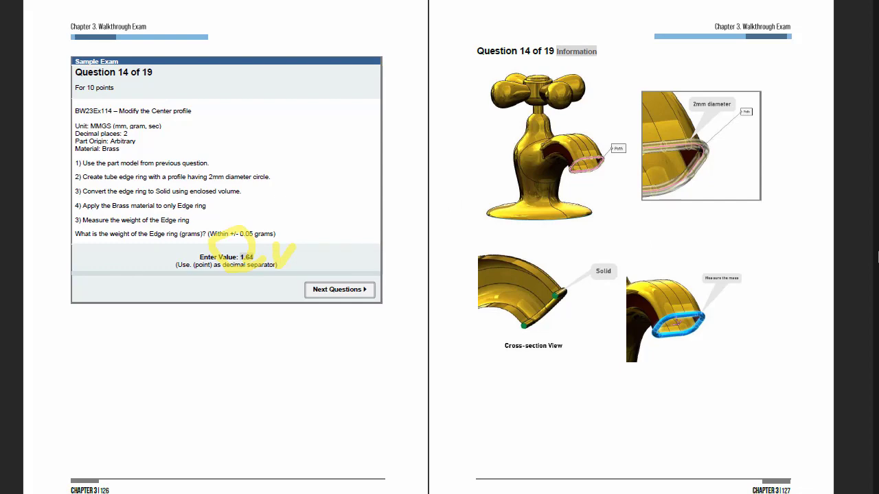
key(Right)
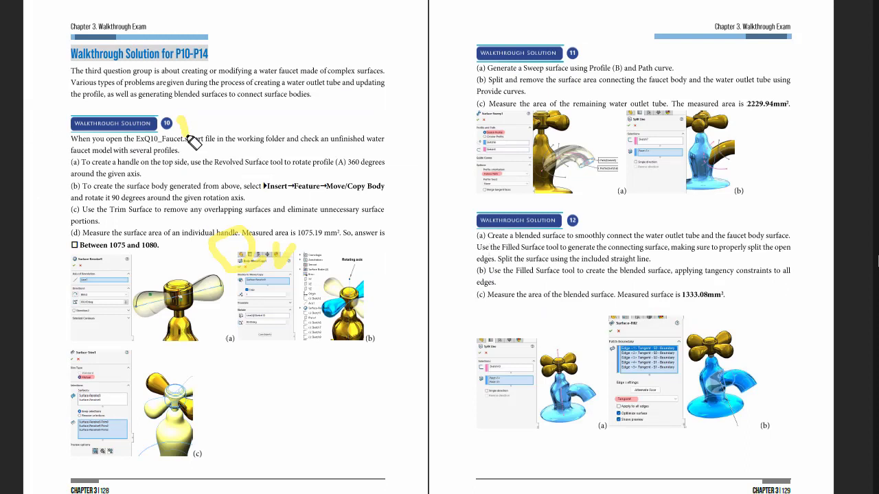
mouse_move(179, 122)
mouse_down()
mouse_move(203, 114)
mouse_move(199, 124)
mouse_move(219, 137)
mouse_up()
key(Escape)
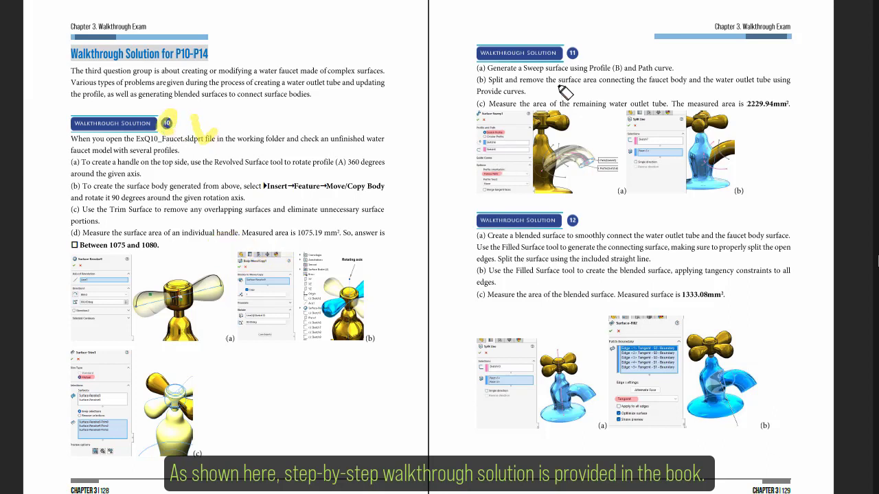
drag(578, 57, 601, 41)
drag(585, 220, 605, 216)
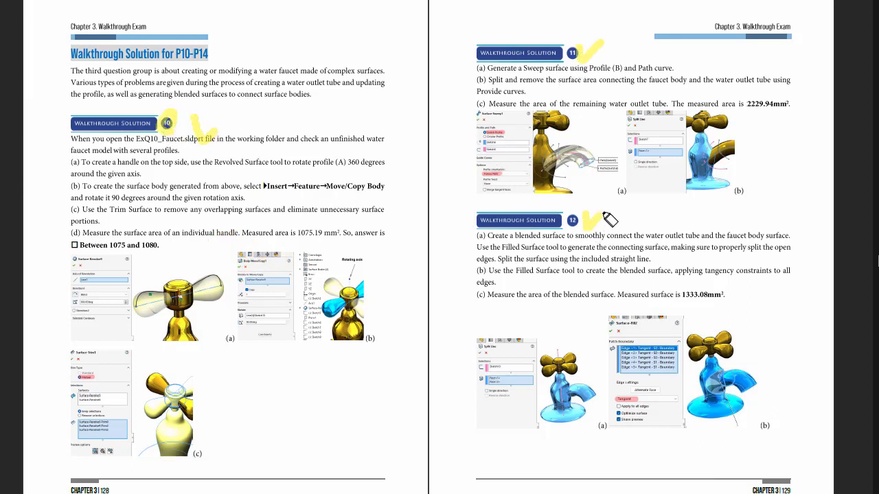
Tick walkthrough solutions 13 and 14 on pages 130–131
key(Right)
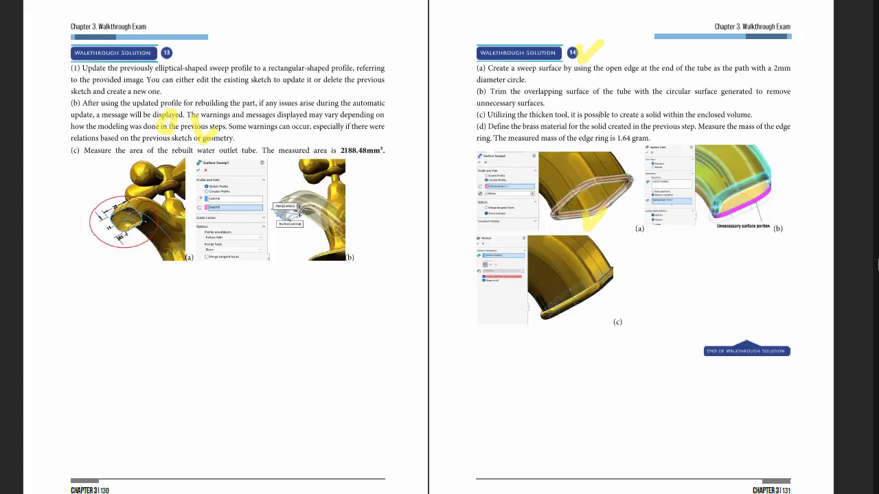
key(e)
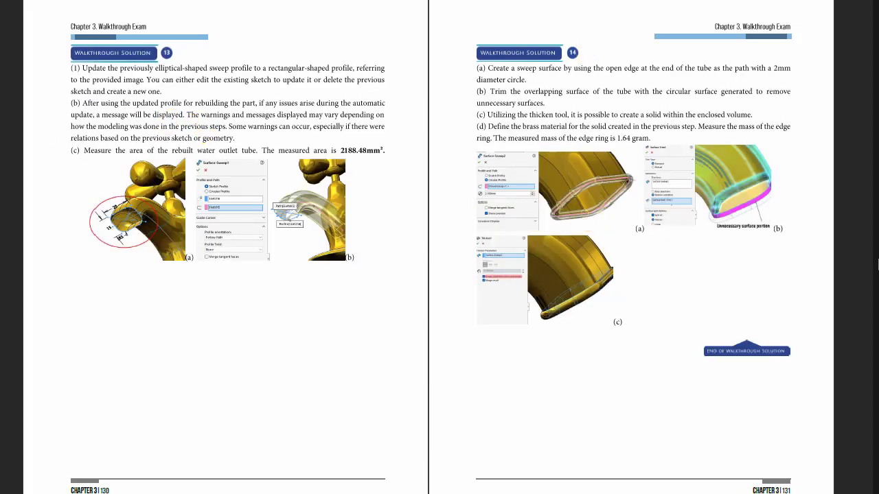
drag(178, 49, 203, 45)
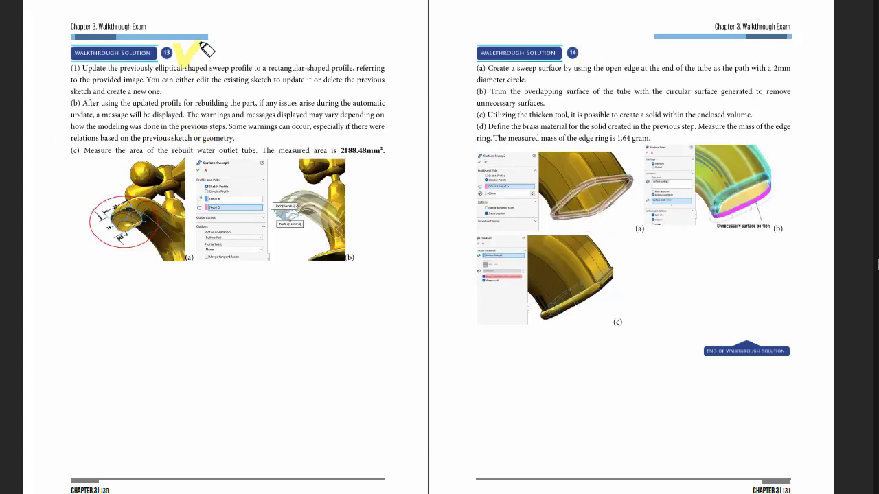
drag(586, 51, 606, 54)
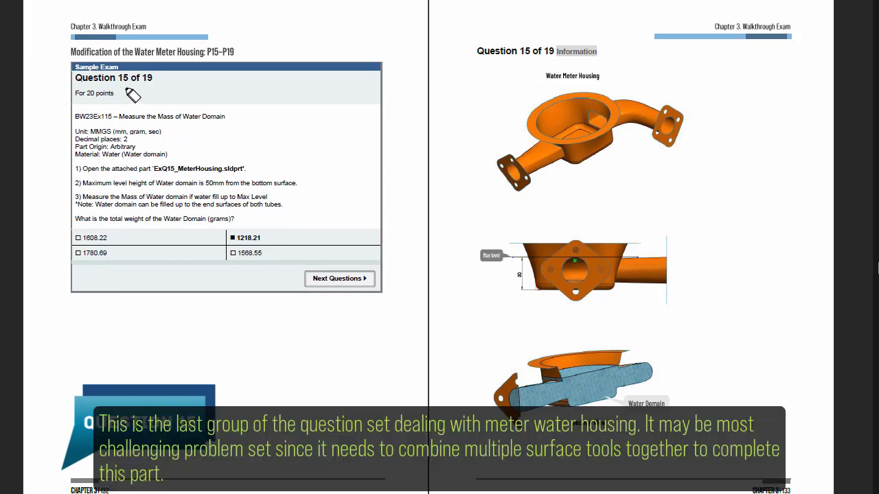
Highlight Question 15, ExQ15_MeterHousing and the water-domain mass line; circle the 50 mm level and Water Domain
drag(116, 83, 195, 88)
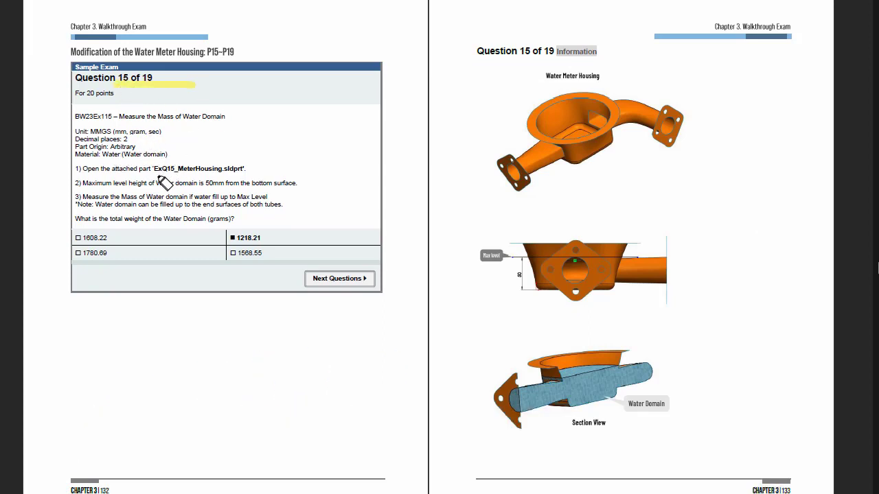
drag(162, 173, 242, 172)
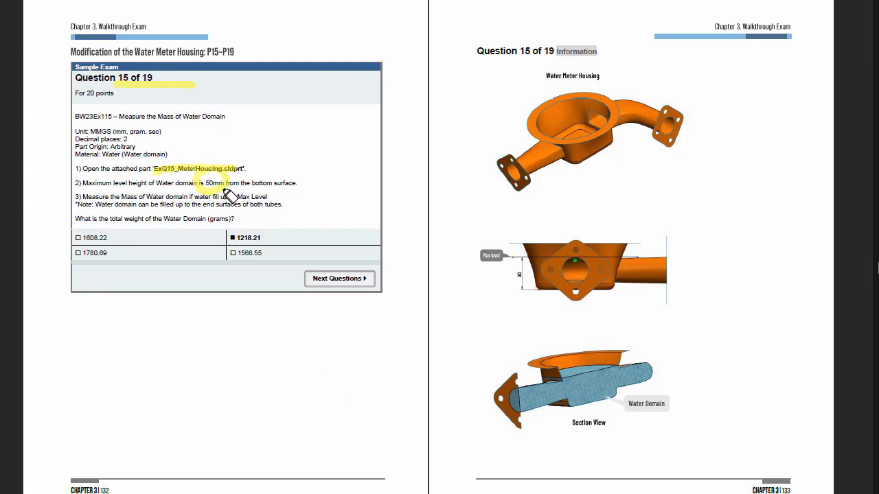
drag(521, 256, 523, 283)
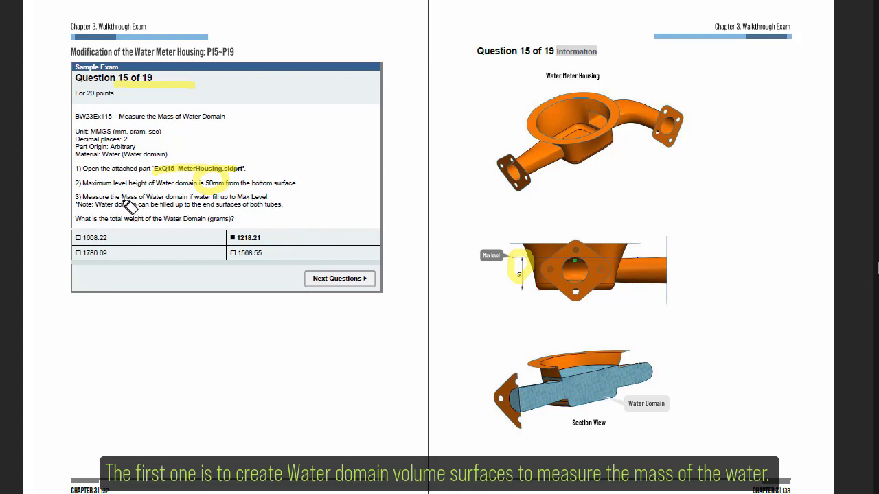
drag(122, 198, 260, 206)
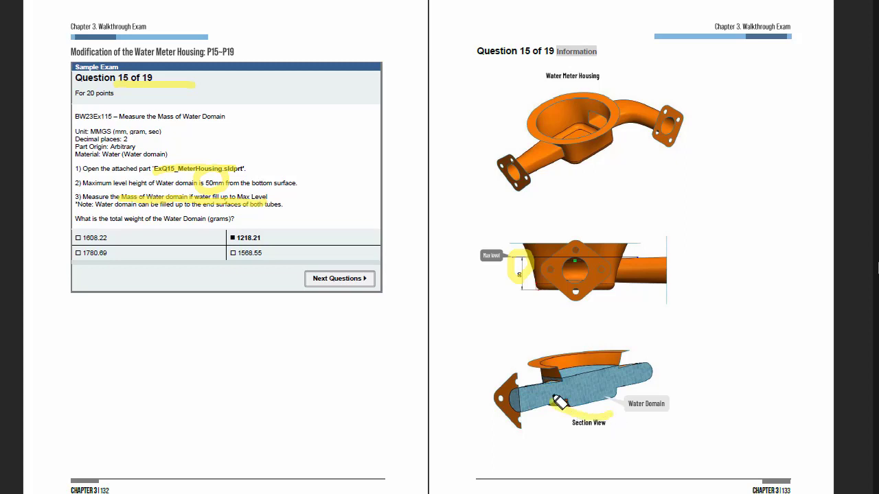
drag(604, 412, 607, 411)
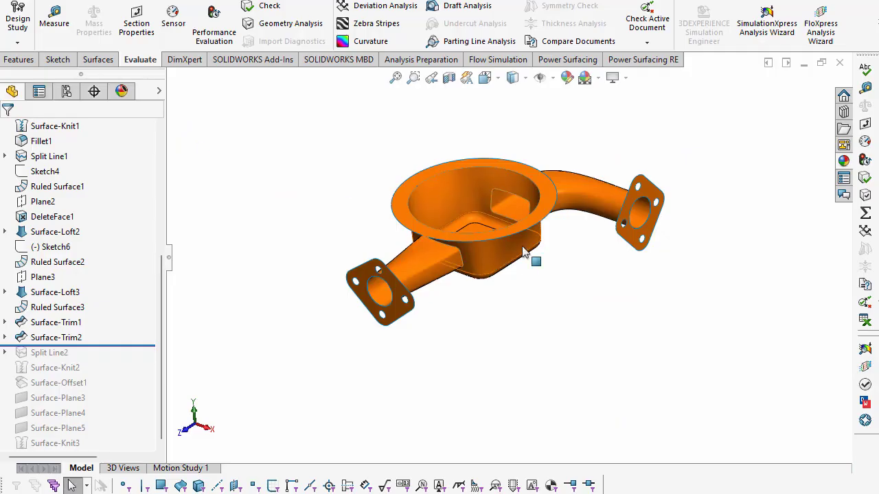
Roll back to Split Line2 and edit Sketch10, the 50 mm water-level line
mouse_move(518, 291)
middle_down()
mouse_move(514, 340)
mouse_move(367, 394)
mouse_move(577, 328)
mouse_move(555, 427)
mouse_move(520, 259)
mouse_move(520, 309)
middle_up()
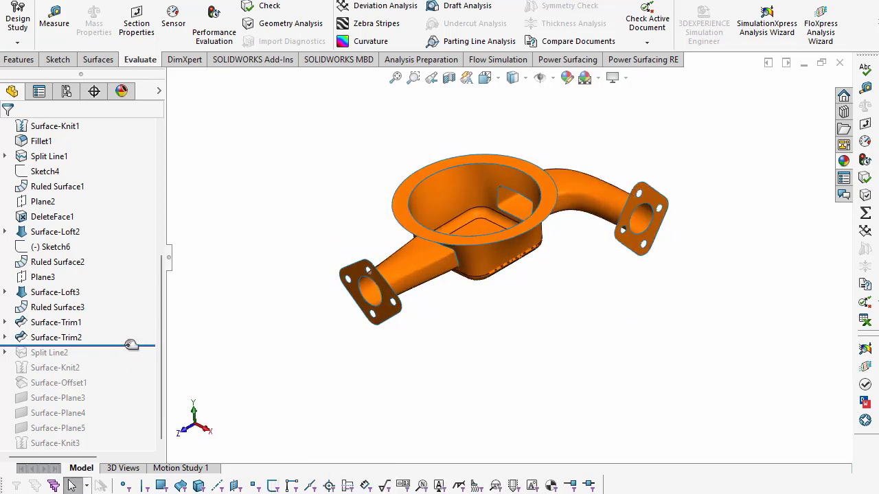
drag(131, 344, 122, 359)
click(6, 352)
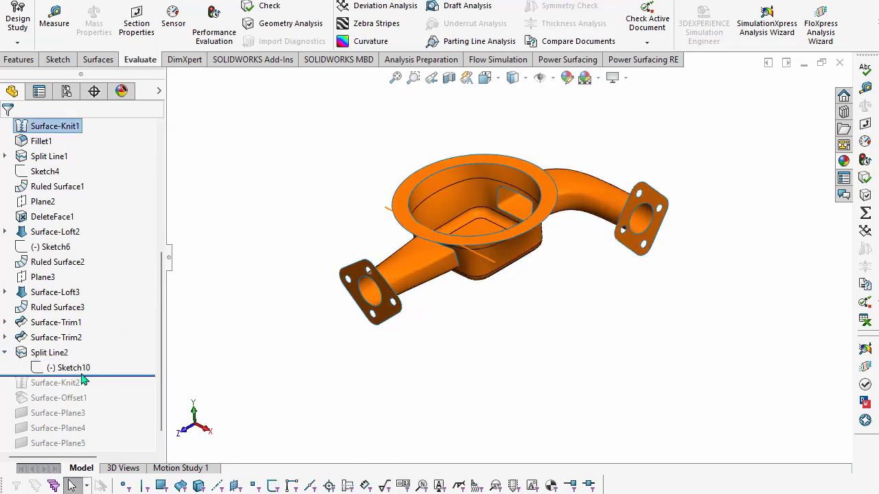
click(73, 368)
click(94, 322)
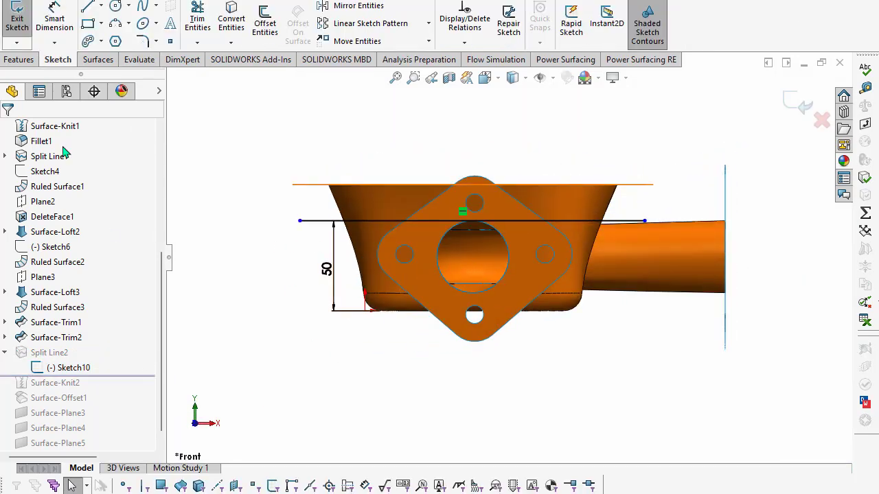
click(17, 20)
Confirm Split Line2 along the 50 mm line and roll forward to Surface-Knit2
click(50, 353)
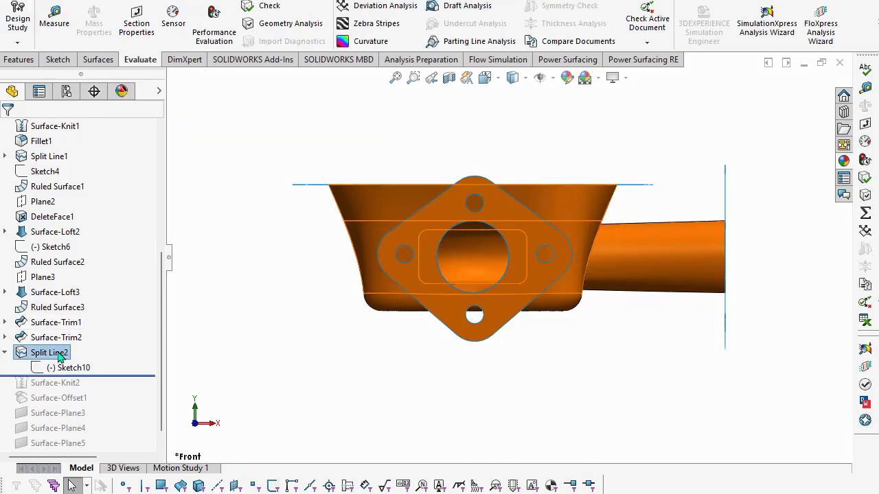
click(71, 310)
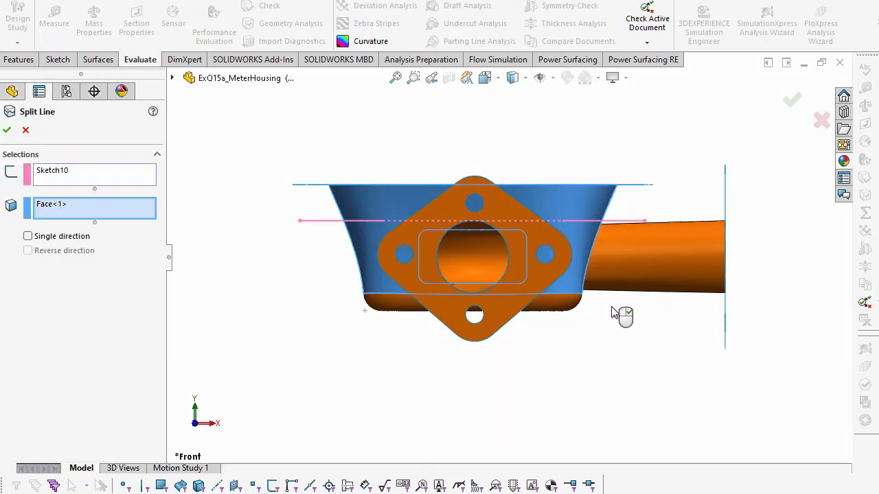
middle_drag(613, 312, 393, 314)
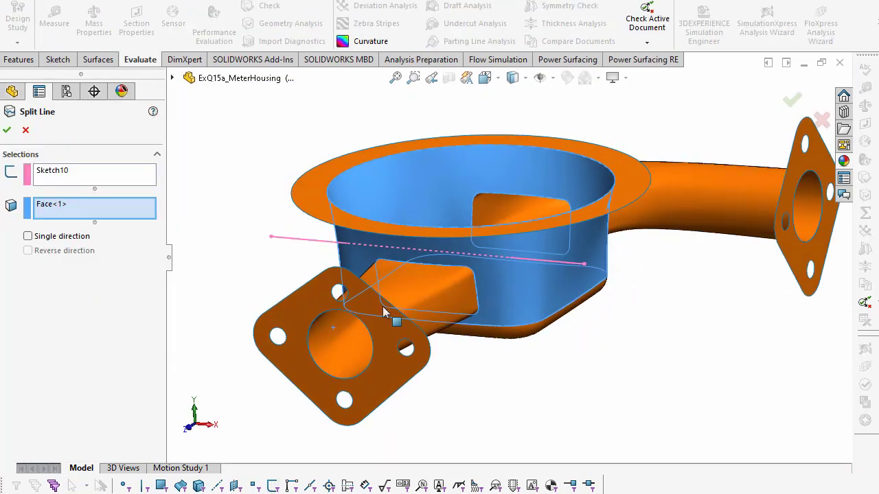
click(7, 131)
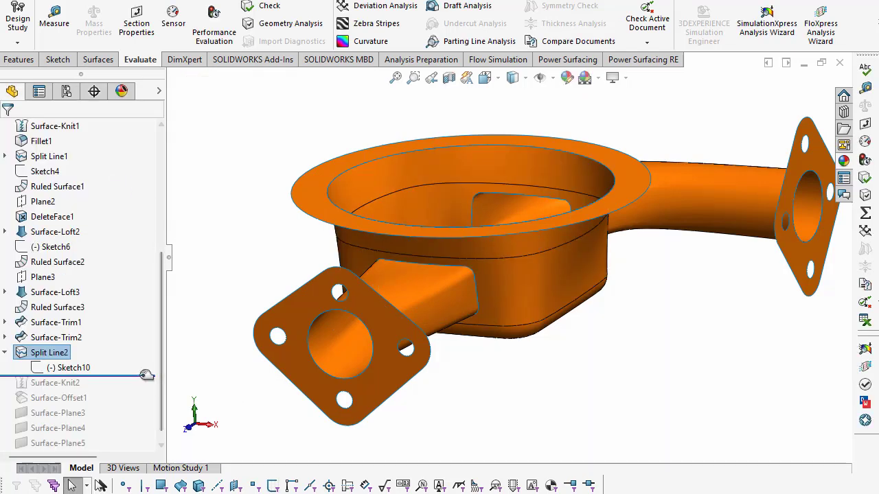
drag(146, 375, 142, 384)
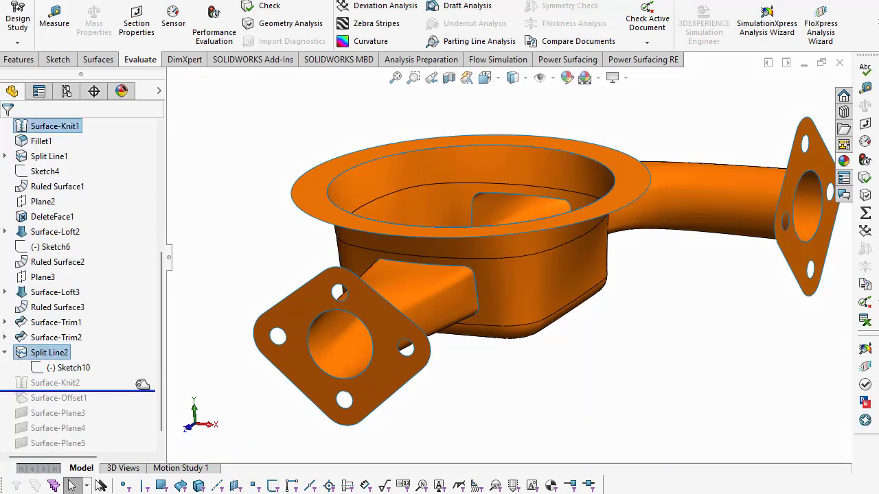
Verify Surface-Knit2 is a single surface body, then roll forward past Surface-Offset1
click(69, 383)
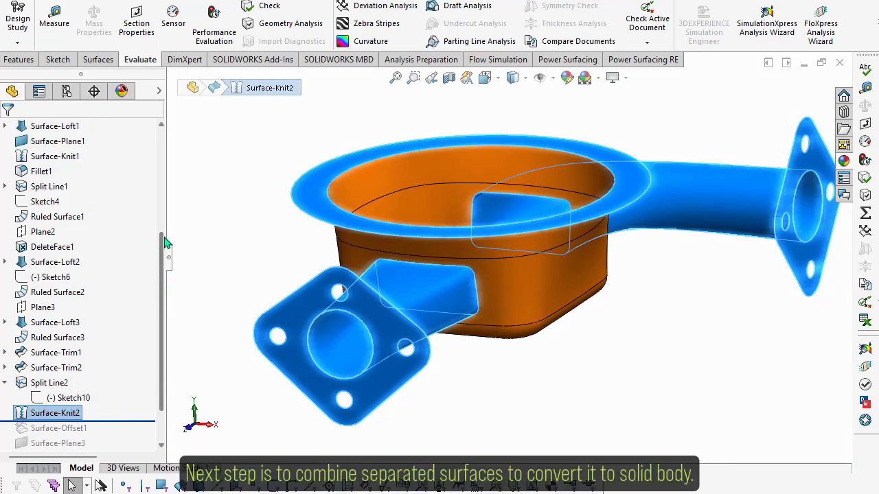
drag(165, 274, 163, 172)
double_click(62, 142)
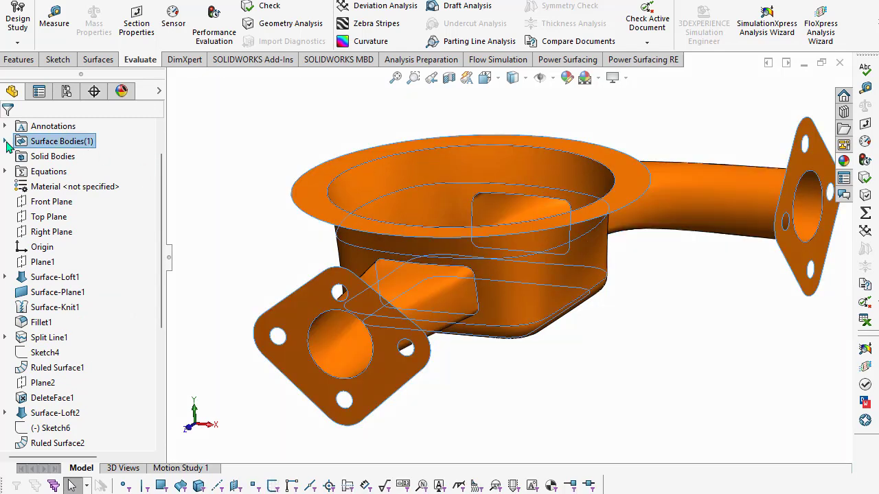
click(71, 157)
drag(162, 201, 172, 280)
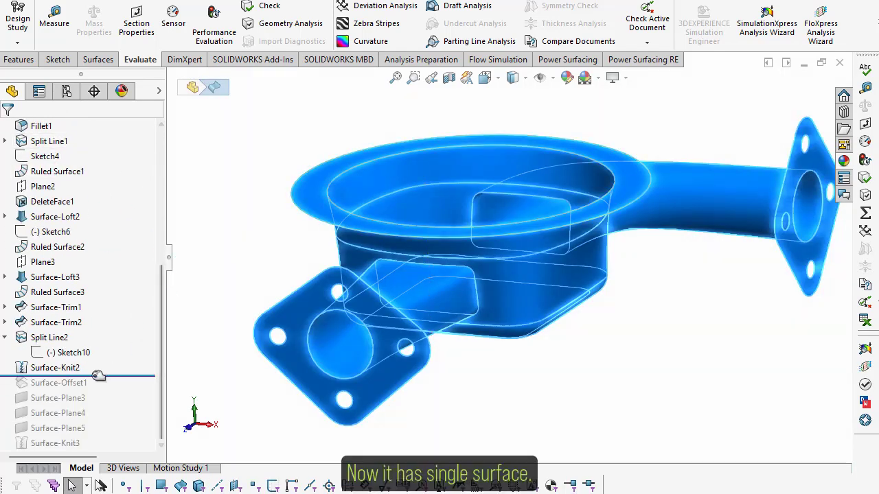
drag(104, 375, 77, 392)
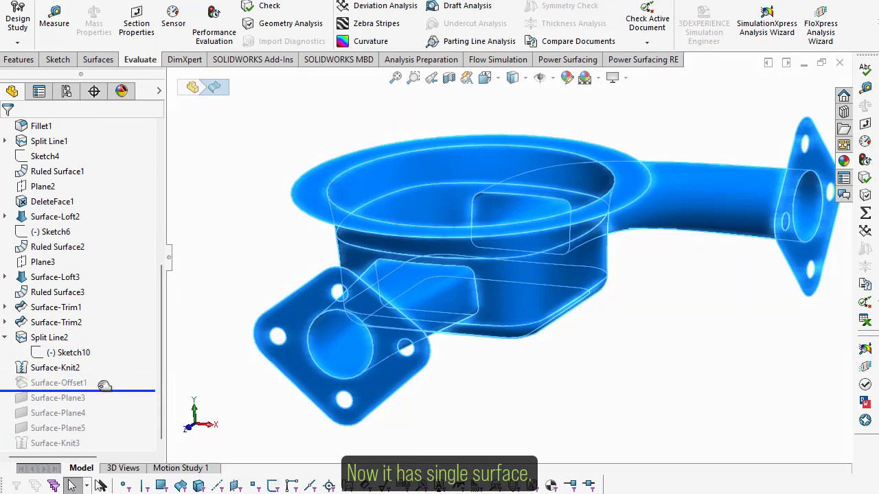
Confirm Surface-Offset1 copying Face<1>–<5> at a 0.00mm offset
click(73, 382)
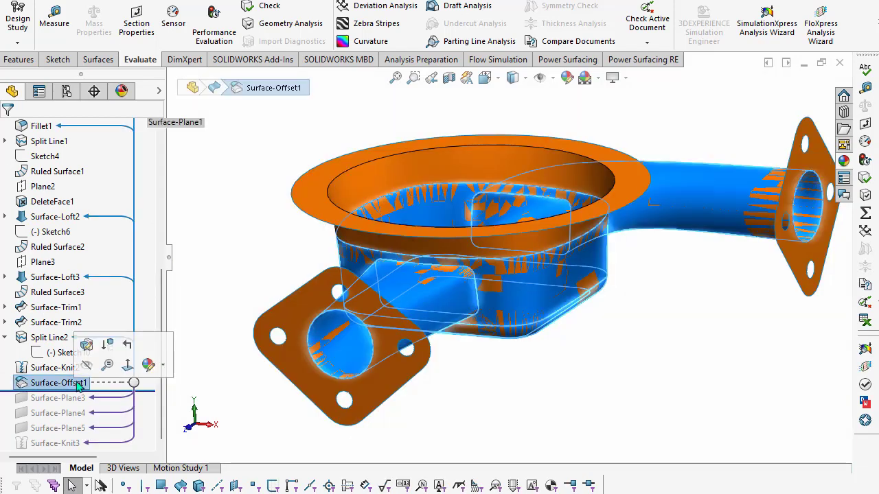
click(86, 362)
middle_drag(619, 346, 593, 379)
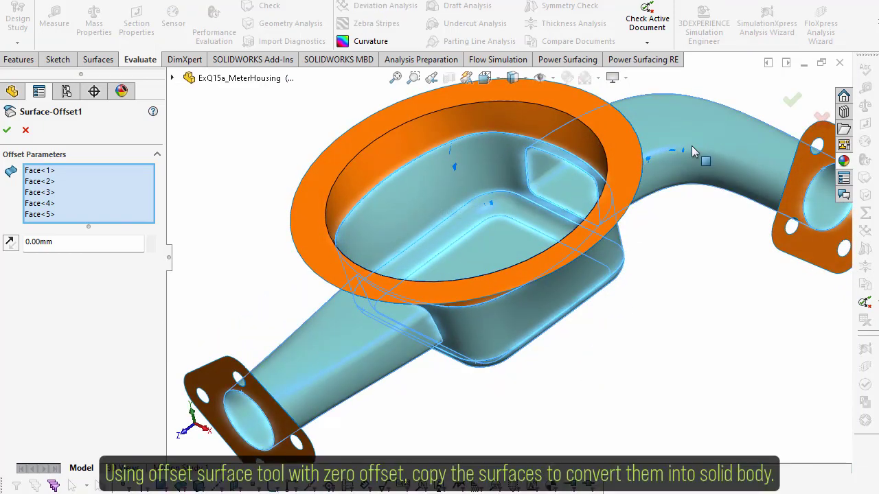
mouse_move(426, 364)
middle_down()
mouse_move(450, 332)
mouse_move(476, 379)
middle_up()
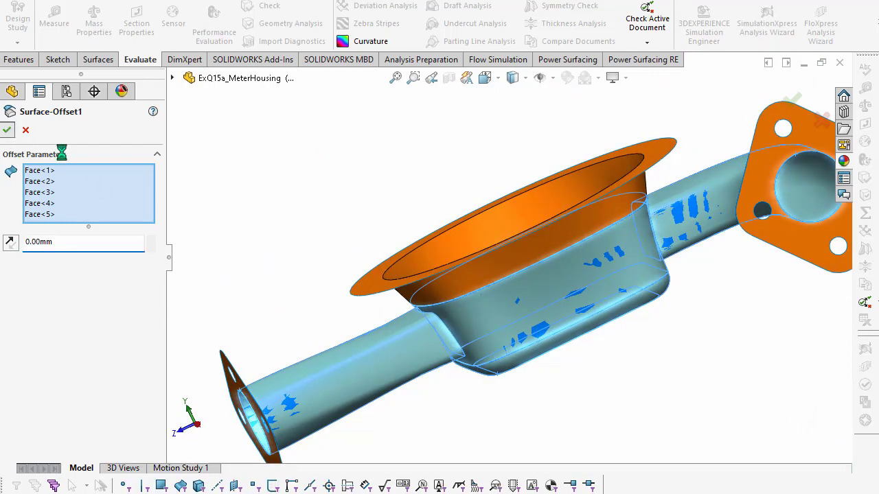
click(7, 130)
Roll forward to include Surface-Plane3 and check the flat cap on the tube end
scroll(591, 337, up, 2)
middle_drag(539, 335, 563, 337)
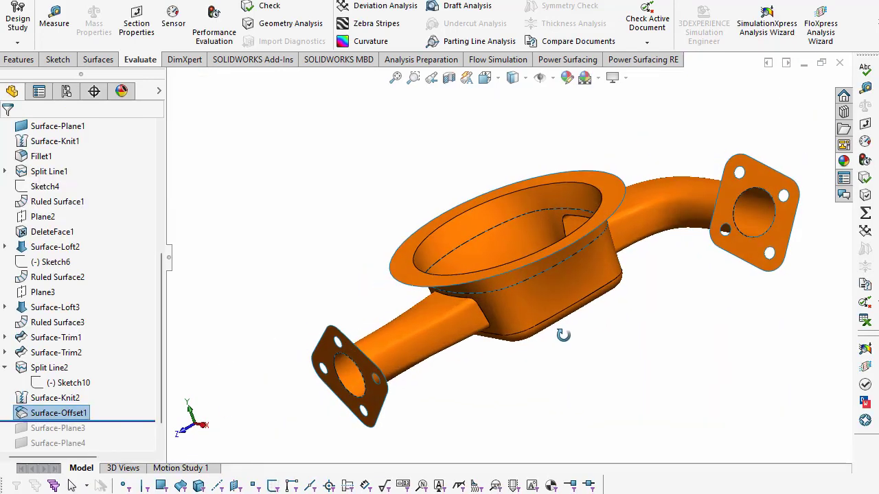
scroll(124, 421, down, 2)
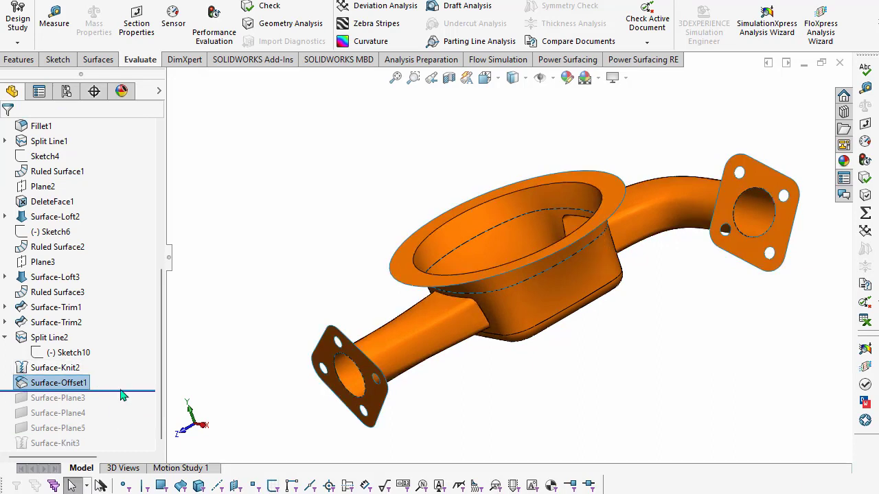
drag(126, 390, 125, 405)
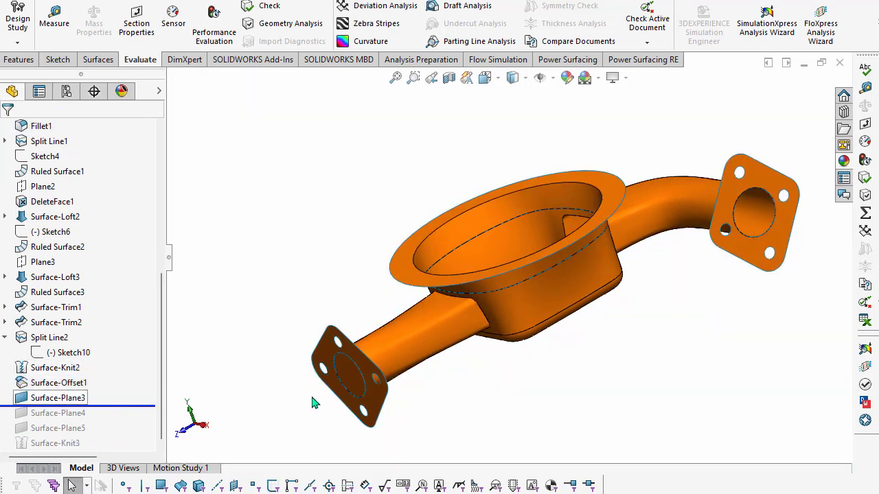
click(356, 379)
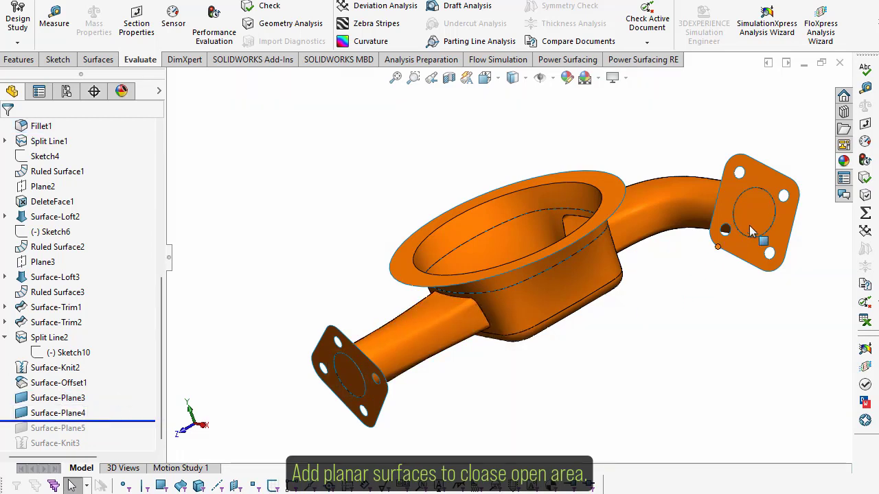
Roll forward past Surface-Plane5 and confirm Surface-Knit3 with Create solid checked
drag(136, 427, 135, 436)
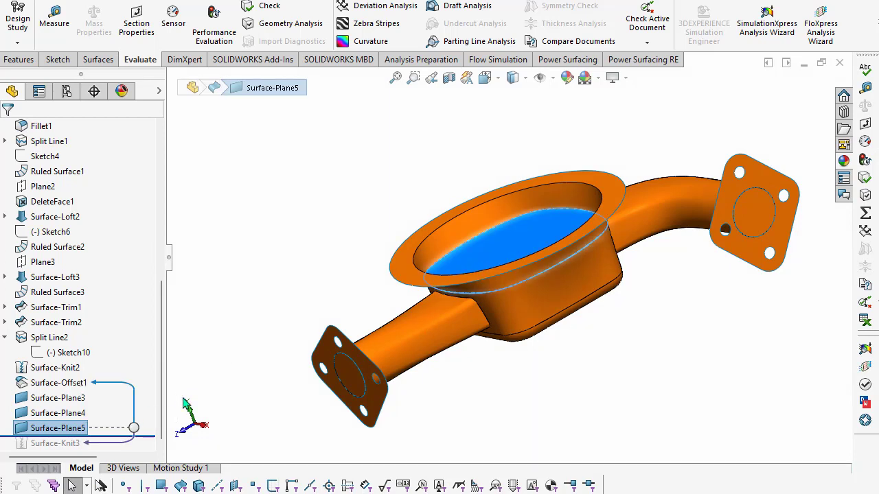
key(Escape)
drag(108, 437, 113, 447)
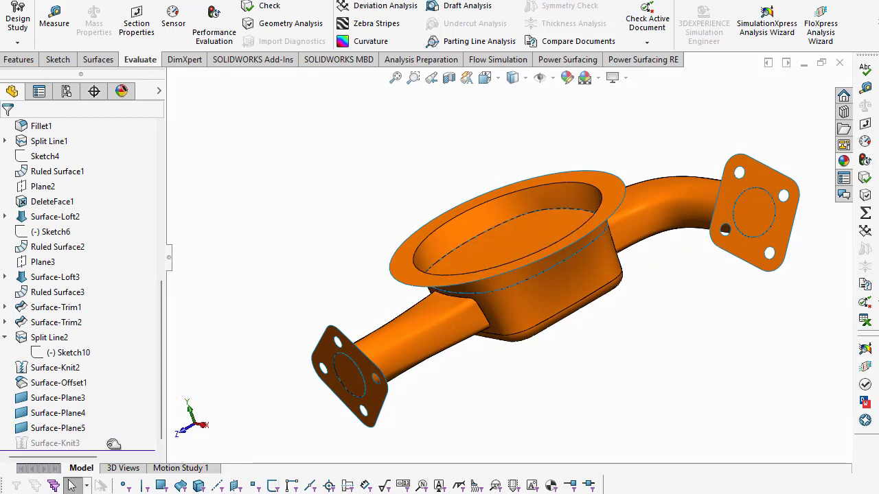
click(68, 443)
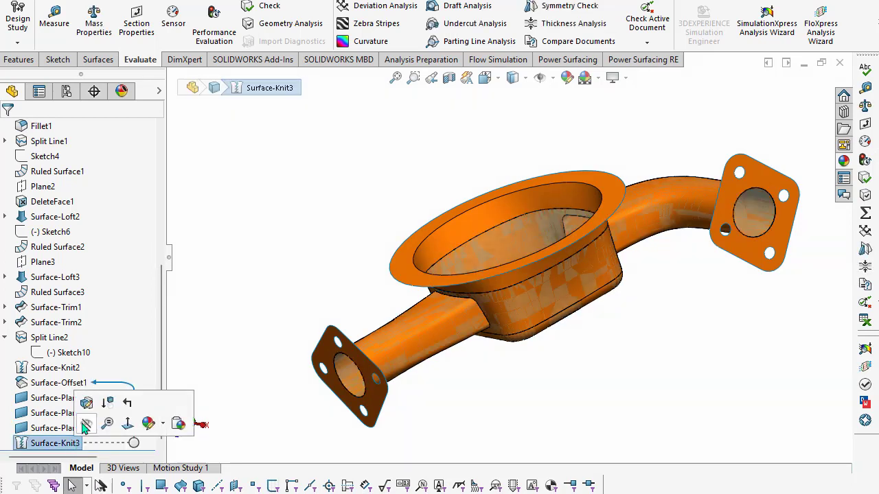
click(86, 410)
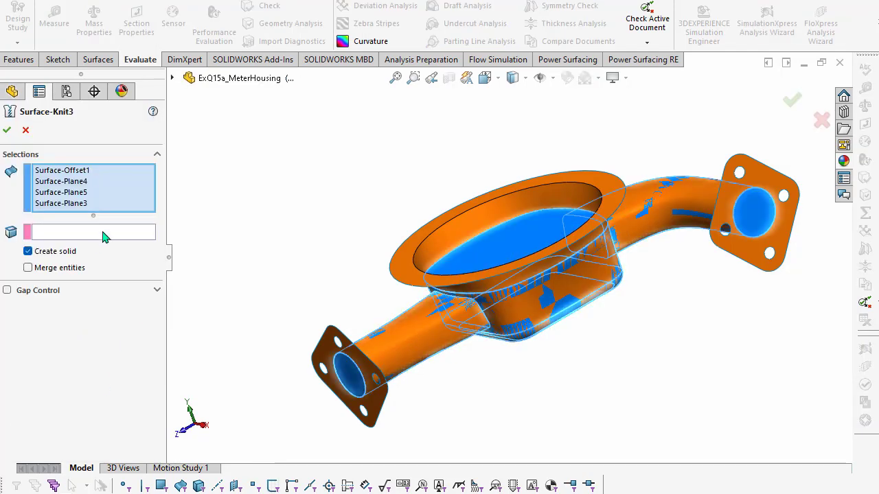
click(7, 130)
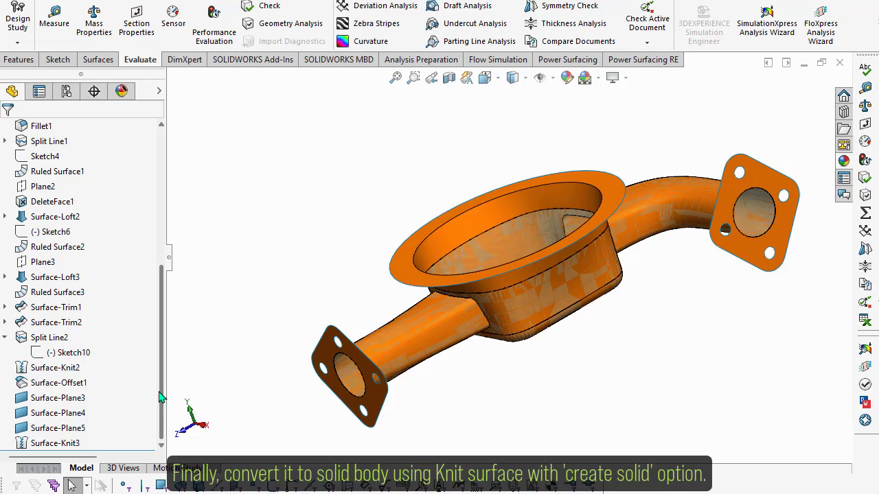
drag(159, 397, 172, 258)
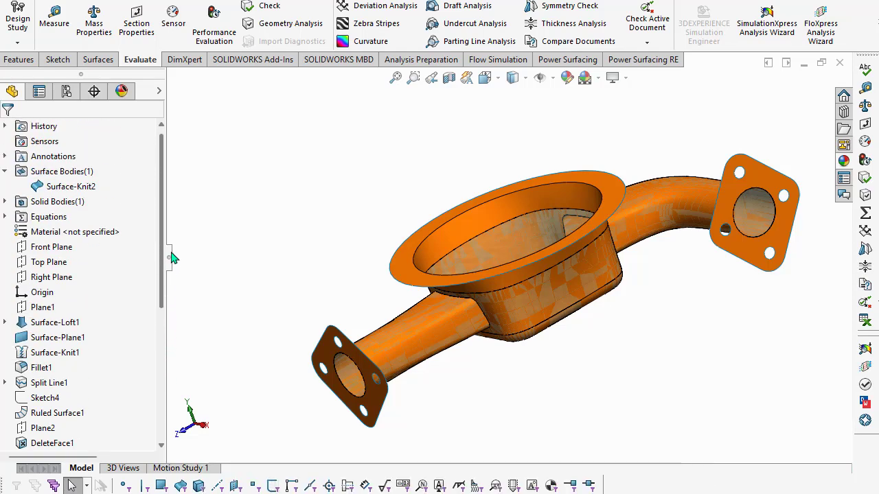
Hide the Surface-Knit2 surface body, leaving the Surface-Knit3 solid shown
click(5, 217)
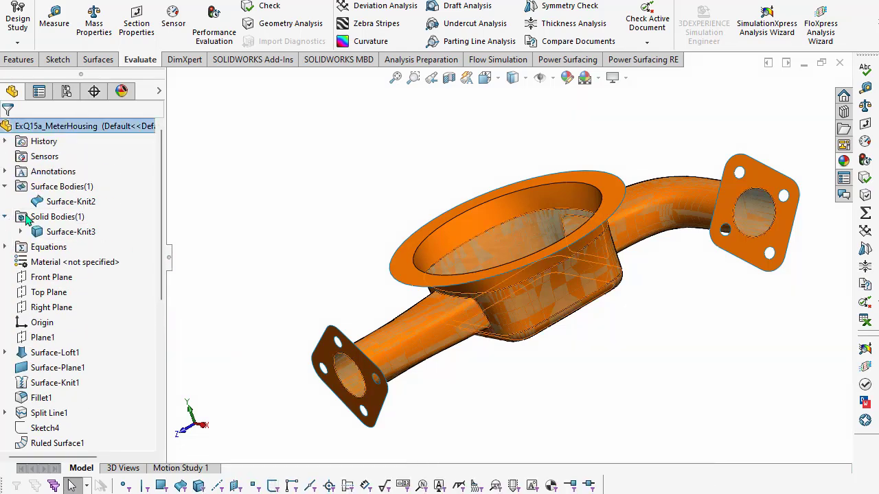
click(69, 201)
click(95, 233)
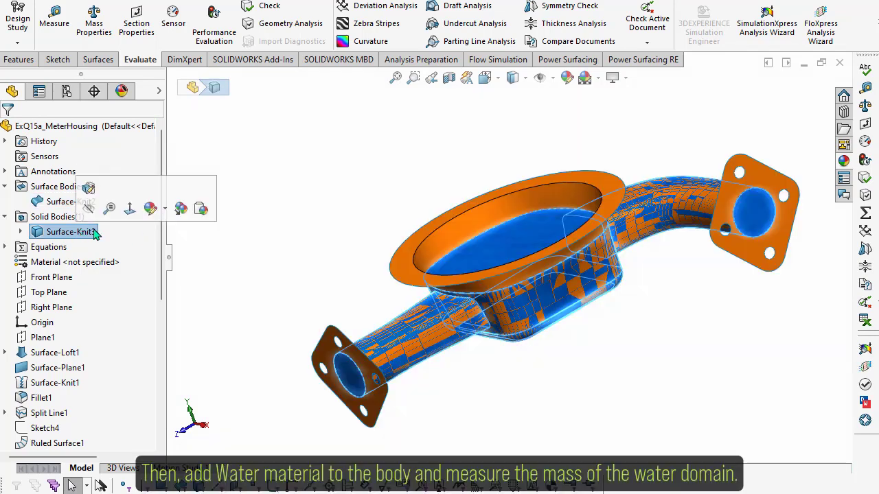
click(86, 200)
click(90, 177)
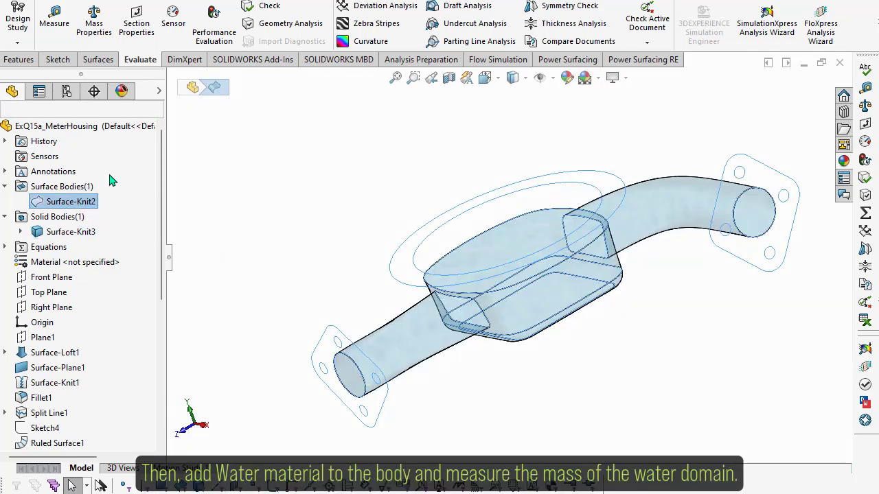
middle_drag(642, 319, 646, 365)
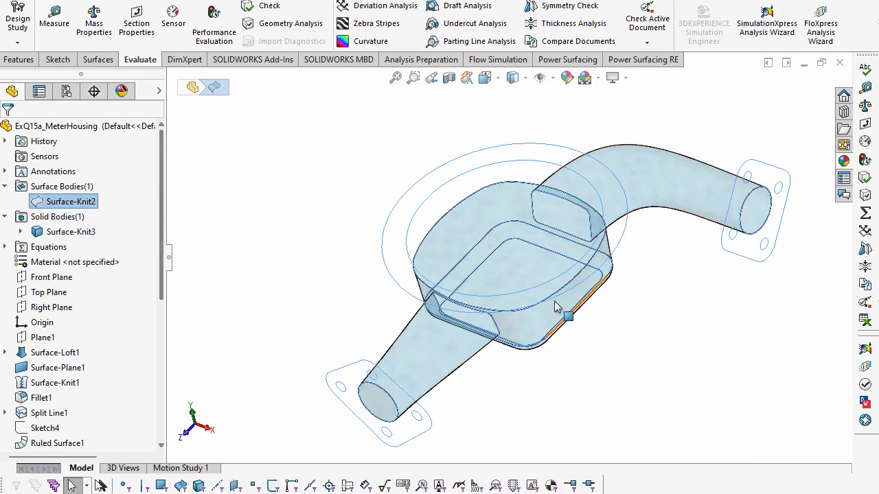
Confirm the Surface-Knit3 solid body carries the Water material
click(88, 235)
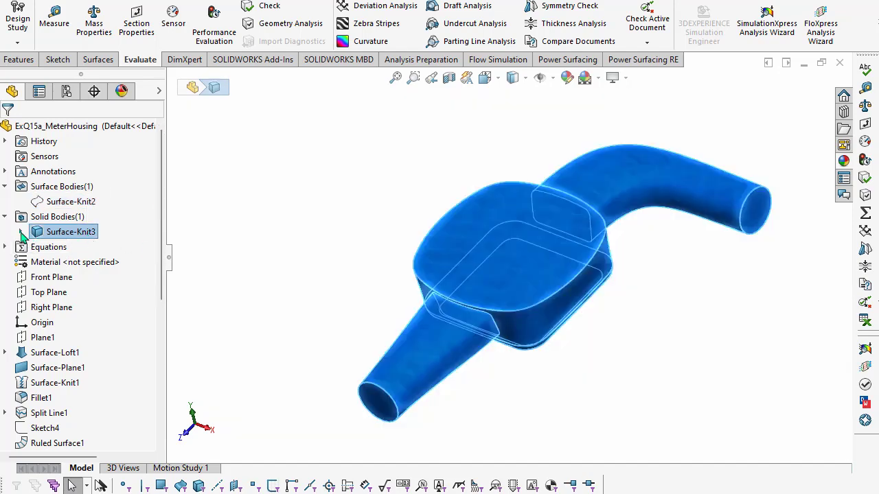
click(21, 232)
click(75, 248)
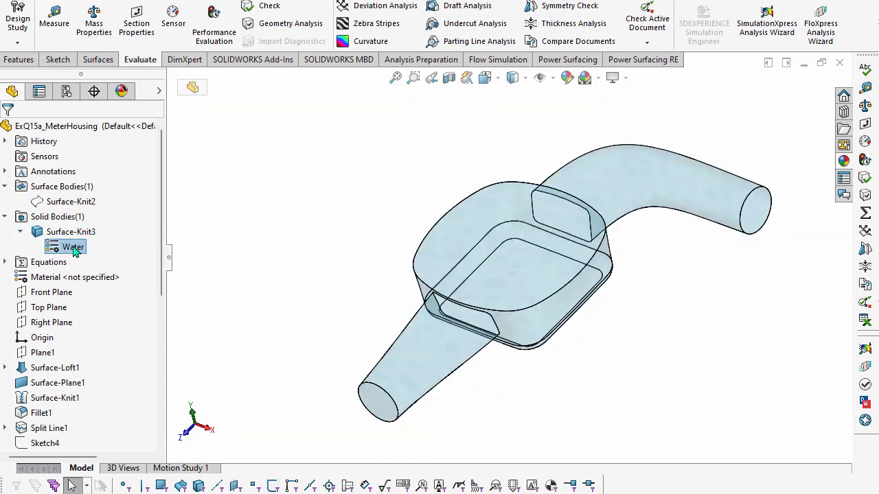
right_click(73, 247)
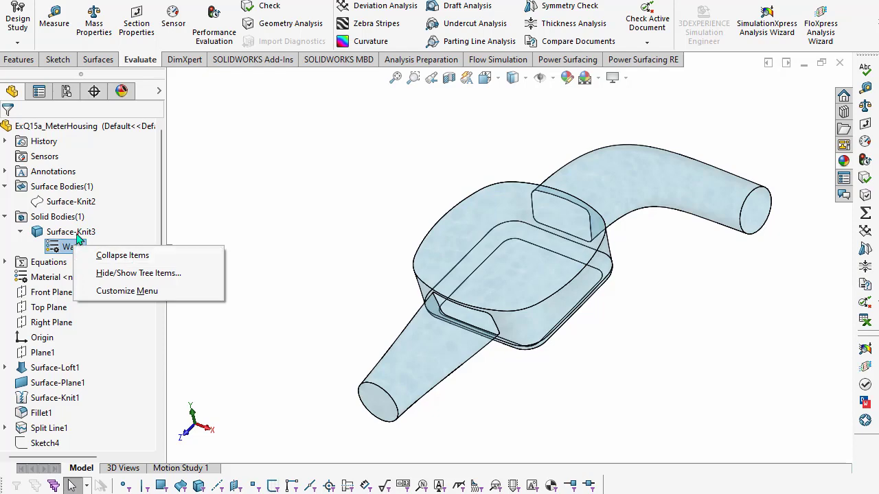
click(77, 234)
click(73, 247)
click(76, 234)
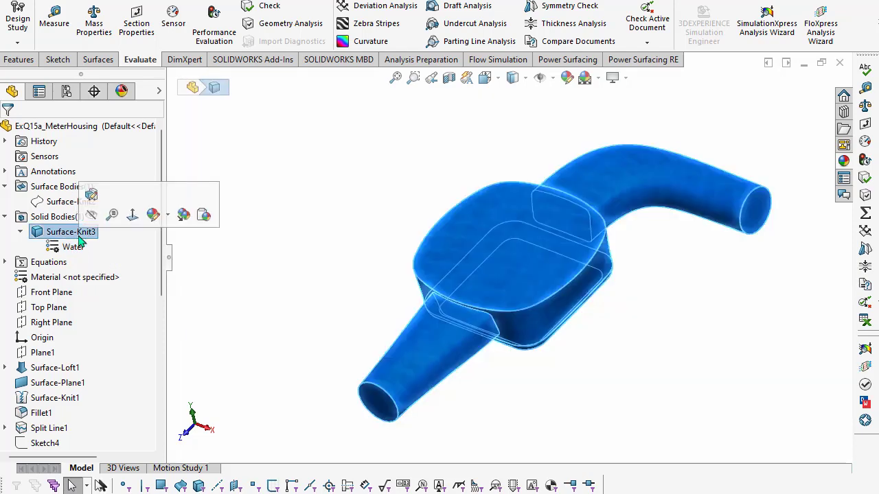
click(258, 224)
mouse_move(306, 290)
middle_down()
mouse_move(291, 234)
mouse_move(297, 243)
middle_up()
Measure only the Surface-Knit3 solid in Mass Properties, reading 1218.22 grams
click(95, 28)
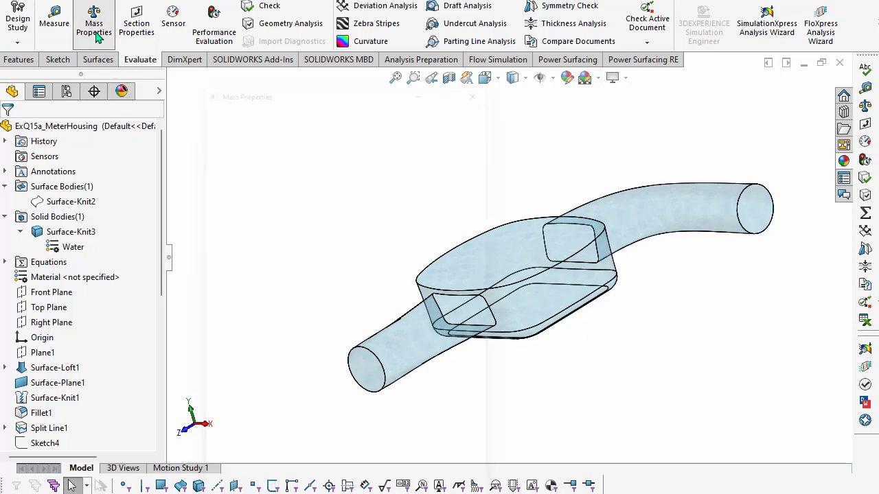
click(305, 97)
right_click(306, 97)
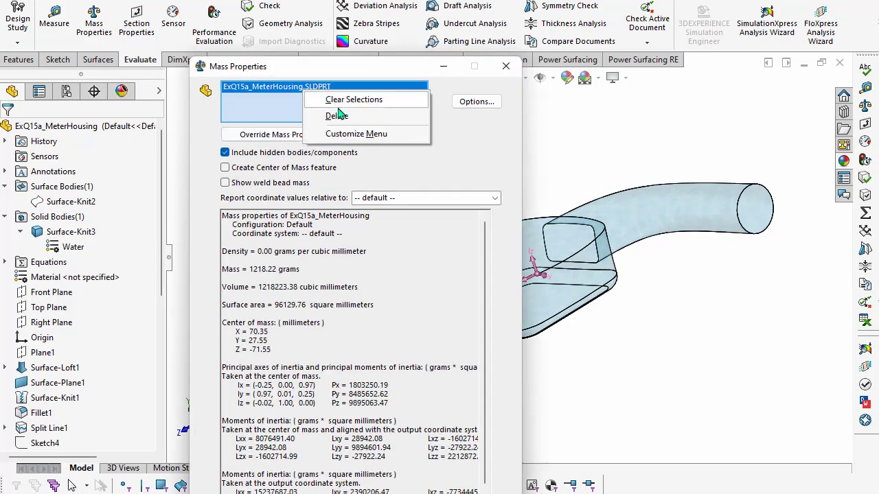
click(328, 112)
click(82, 232)
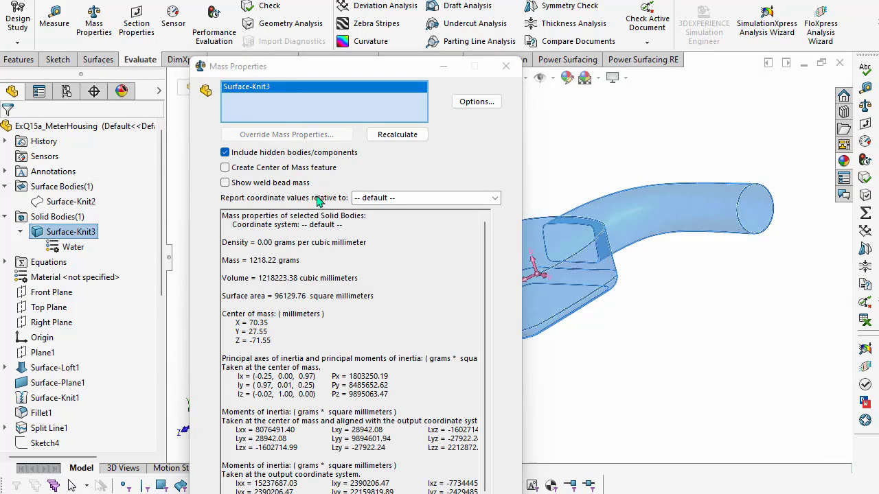
drag(246, 260, 339, 267)
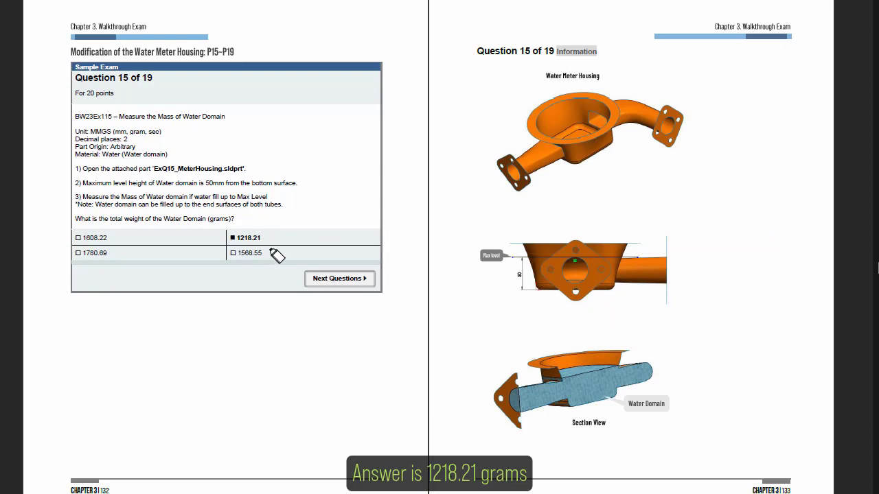
Circle the 1218.21 answer and highlight Question 16's blended-surface title and profile instruction
drag(215, 244, 261, 252)
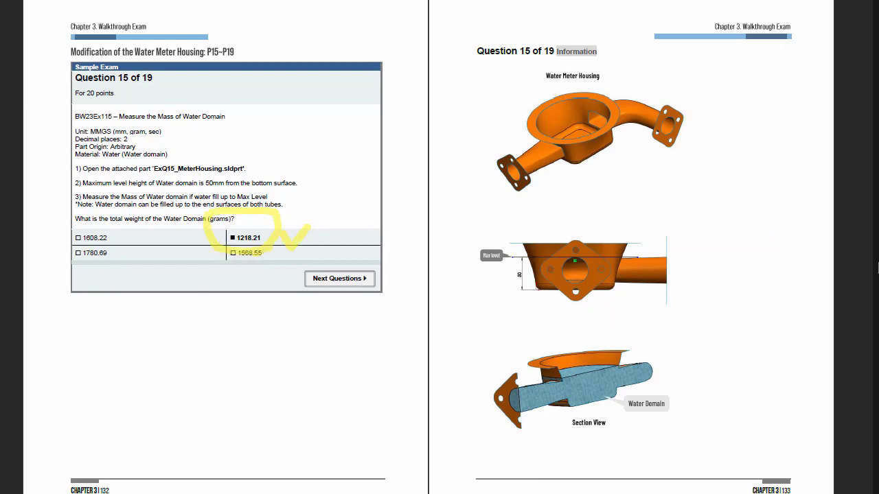
key(Right)
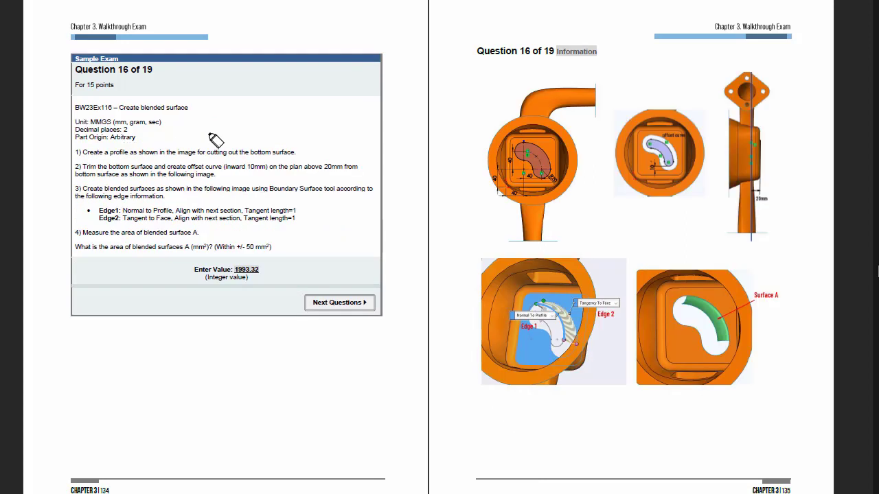
drag(119, 108, 188, 108)
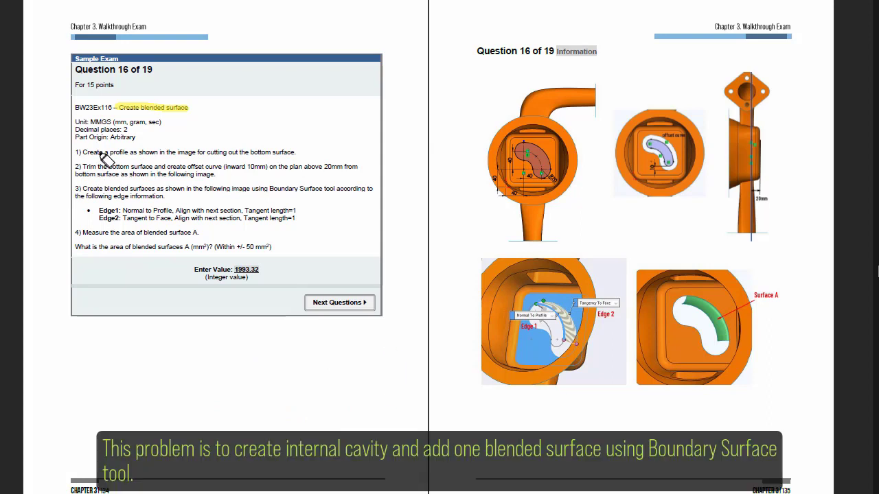
drag(96, 152, 177, 152)
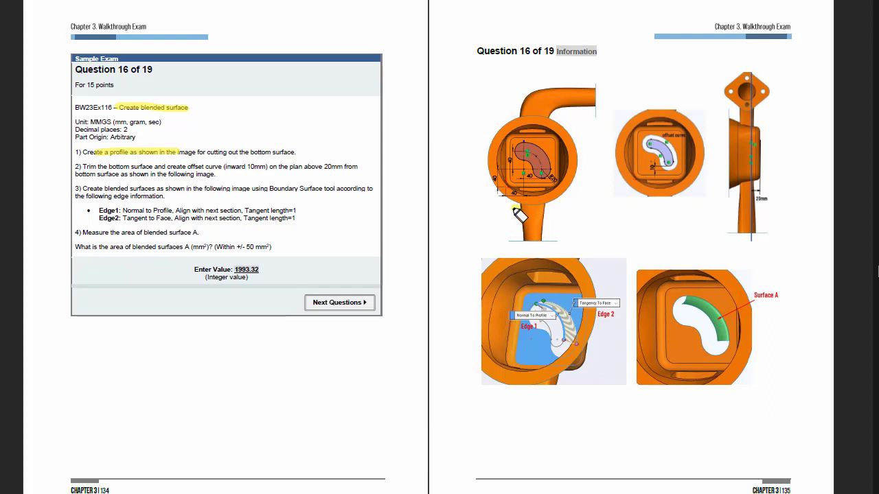
Mark the profile, offset curve, 20mm dimension, Edge 2 blend area and surface A question
drag(515, 210, 529, 218)
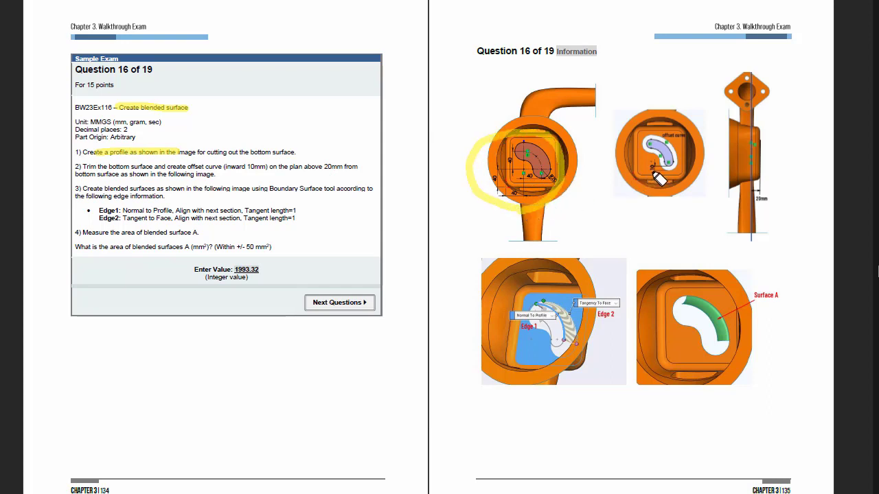
drag(658, 171, 671, 177)
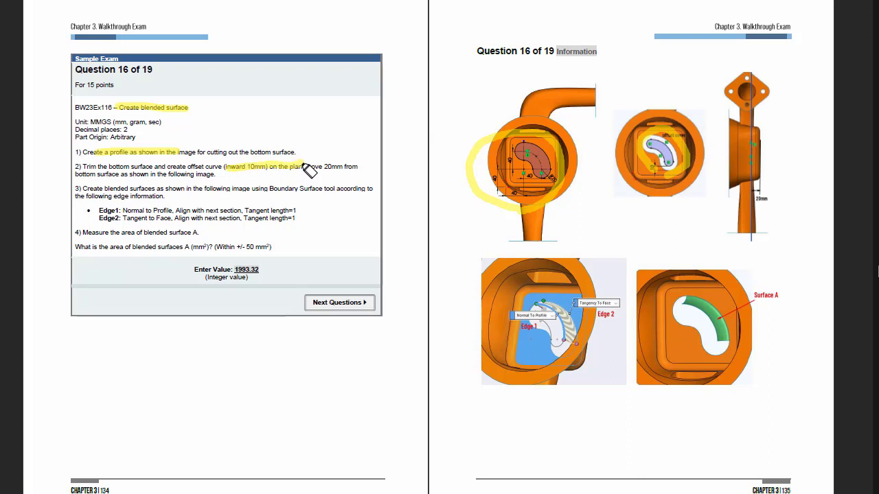
drag(764, 207, 772, 197)
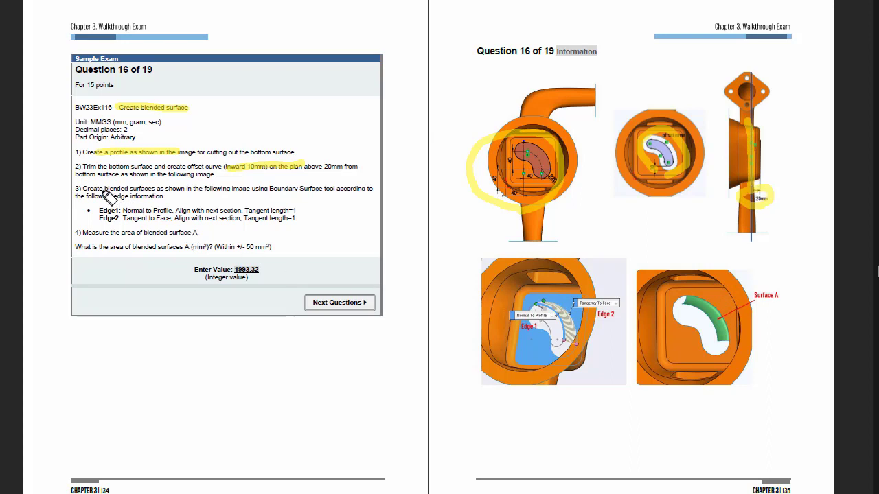
drag(112, 196, 320, 201)
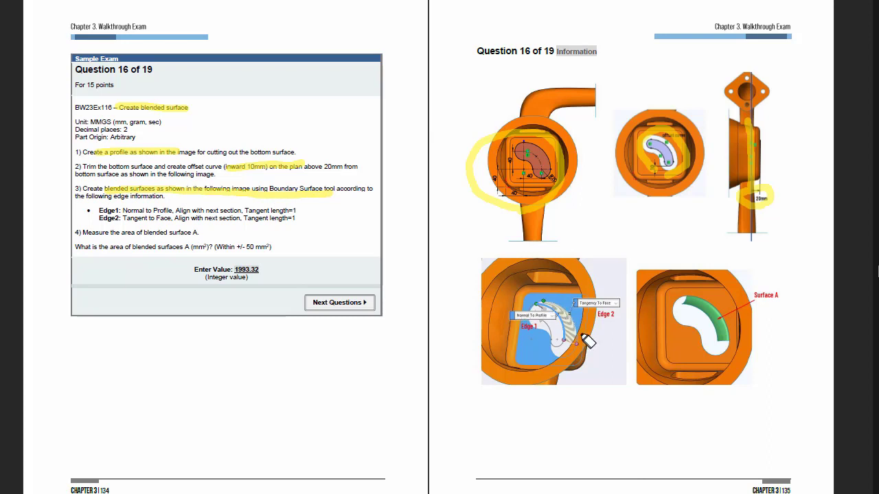
drag(542, 302, 581, 335)
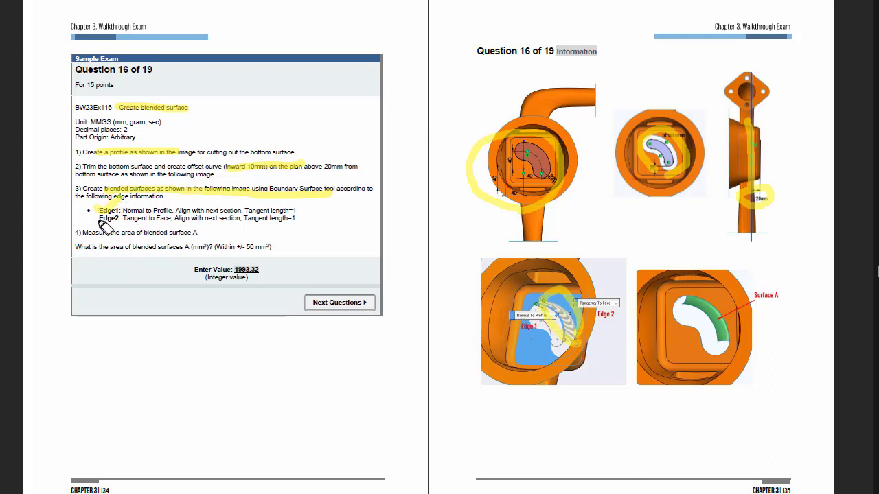
drag(127, 245, 206, 239)
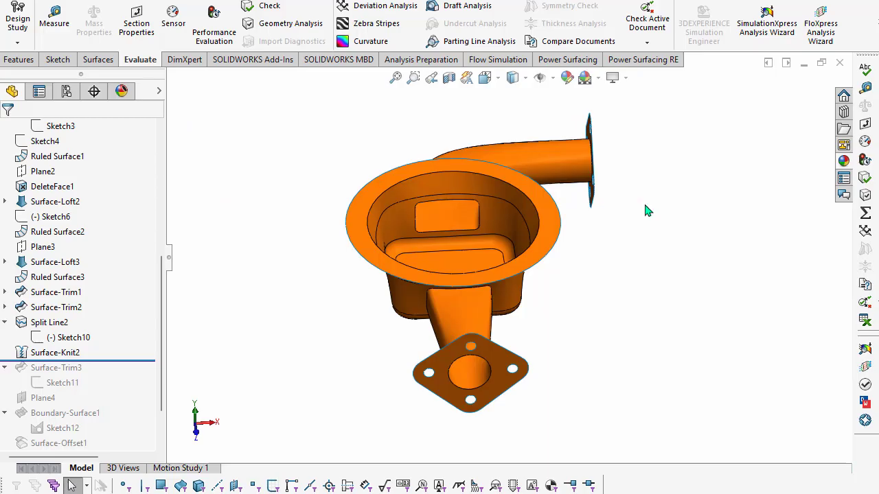
middle_drag(643, 209, 635, 343)
Roll the history back to Sketch11 and review the R20 kidney-shaped cavity profile sketch
drag(96, 360, 99, 390)
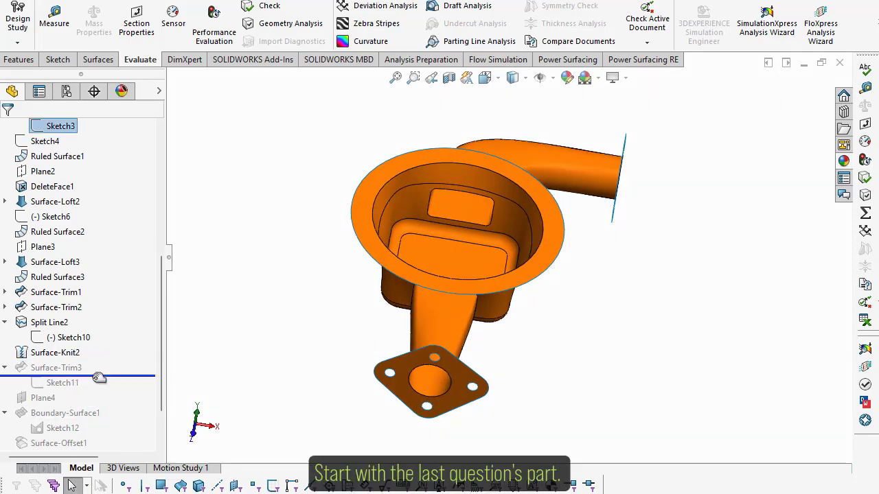
click(69, 383)
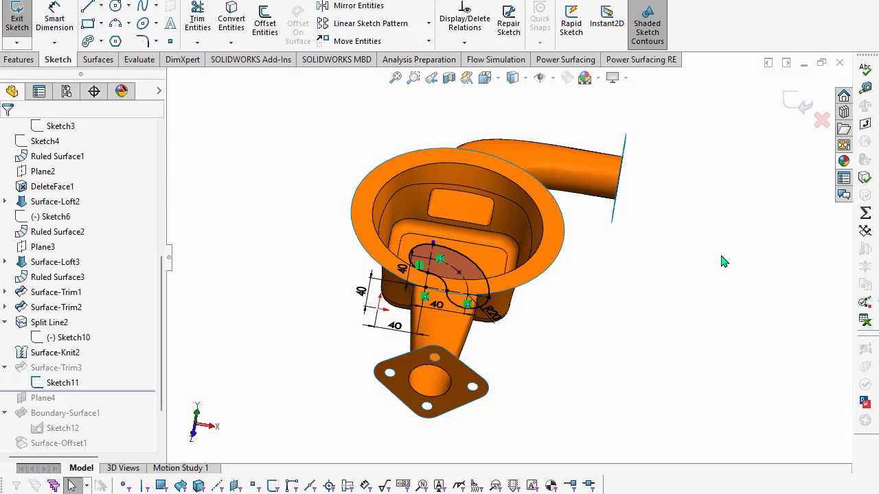
key(ctrl+8)
scroll(638, 274, down, 2)
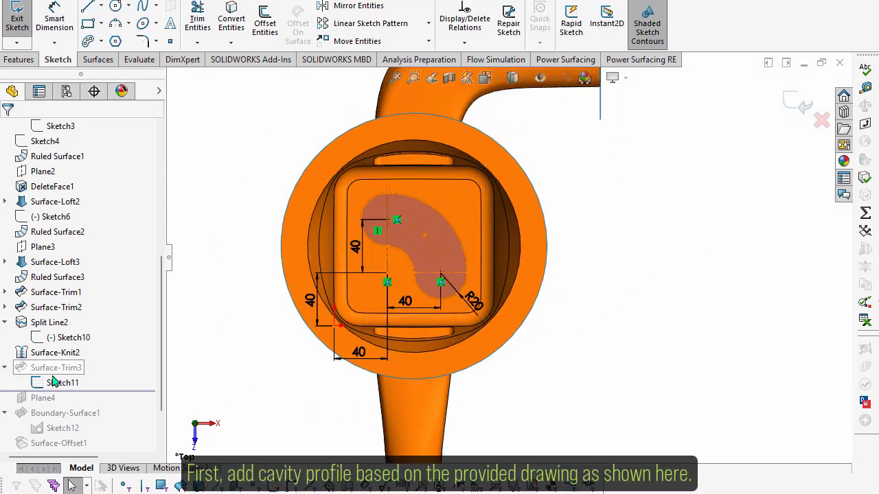
click(17, 24)
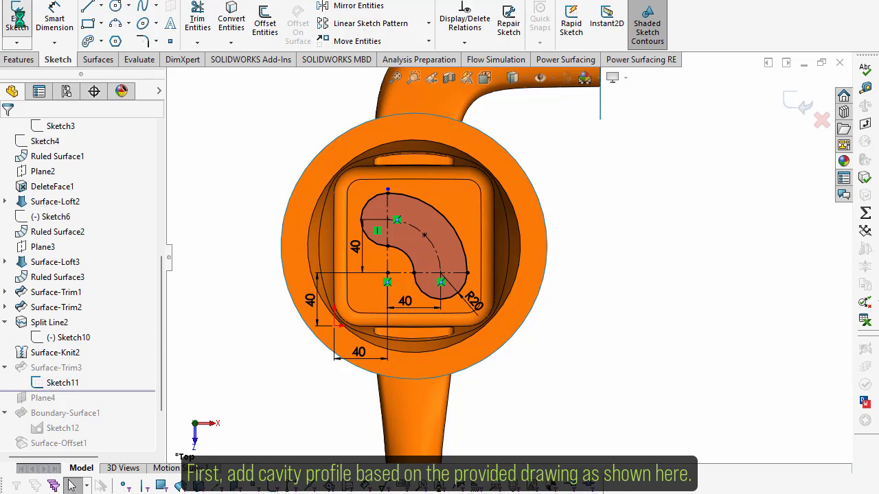
Re-confirm the Surface-Trim3 cut of the inner bottom and roll history forward past Plane4
click(53, 367)
click(74, 336)
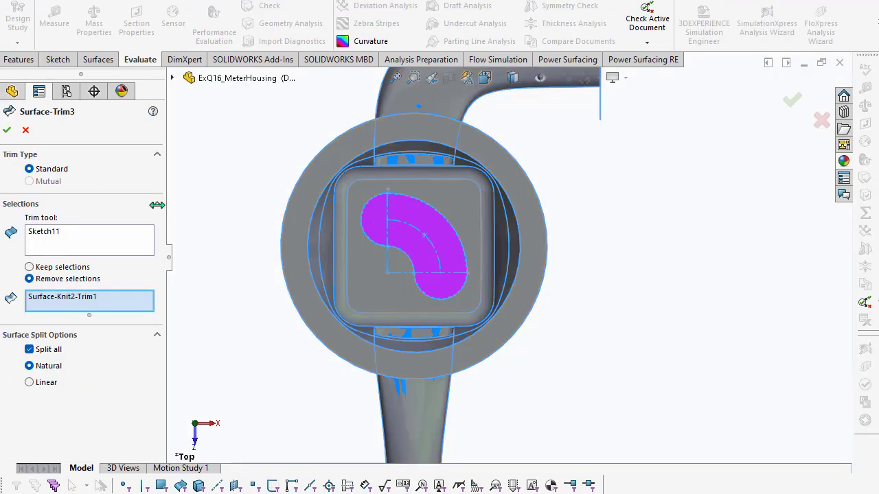
click(25, 131)
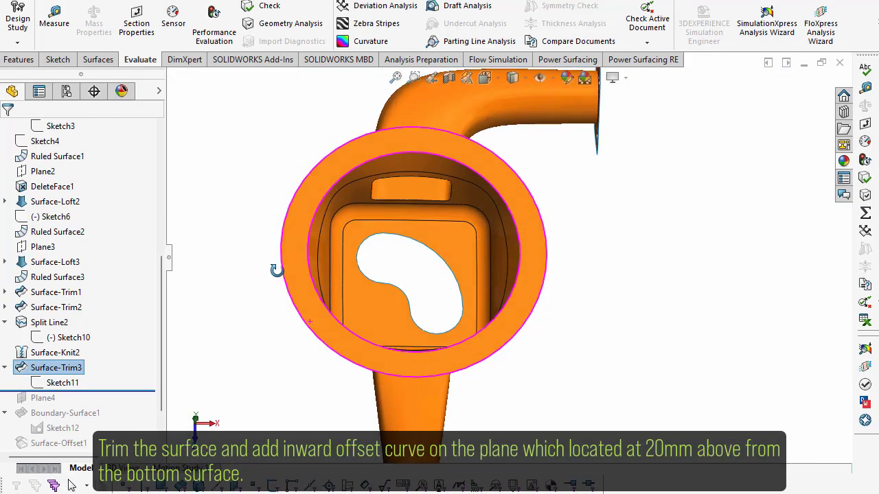
middle_drag(276, 270, 265, 236)
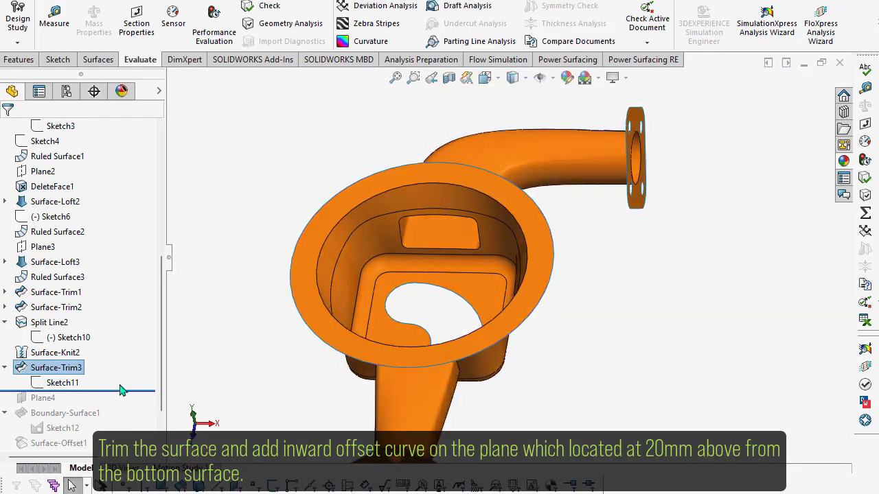
drag(109, 391, 57, 405)
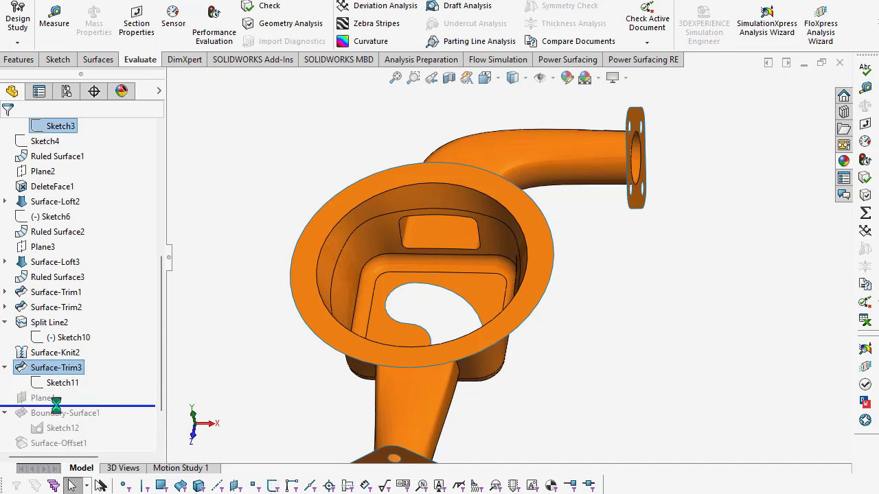
Select Plane4, 20 mm above the inner bottom, and roll history forward through Boundary-Surface1
click(51, 398)
middle_drag(632, 359, 576, 283)
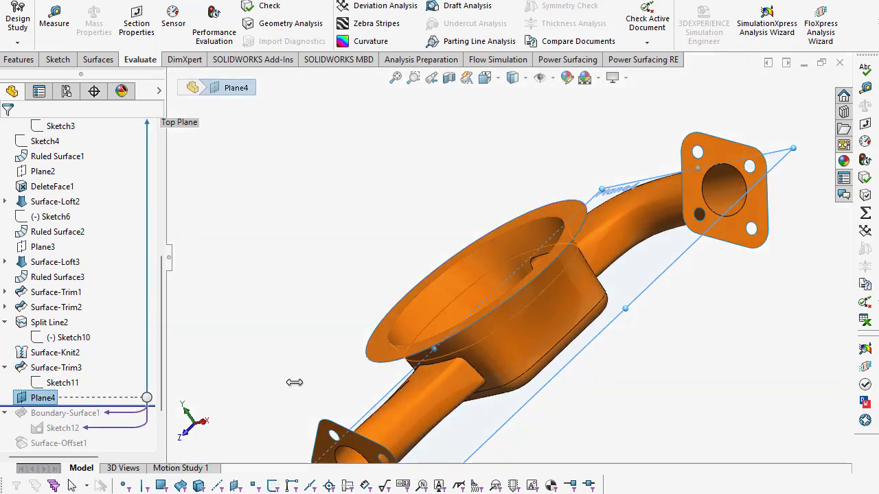
click(56, 402)
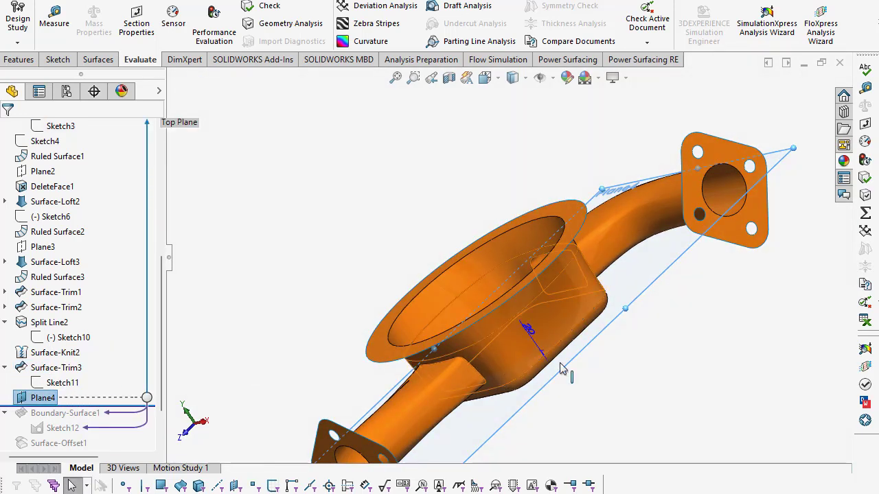
mouse_move(523, 327)
middle_down()
mouse_move(585, 276)
mouse_move(535, 330)
middle_up()
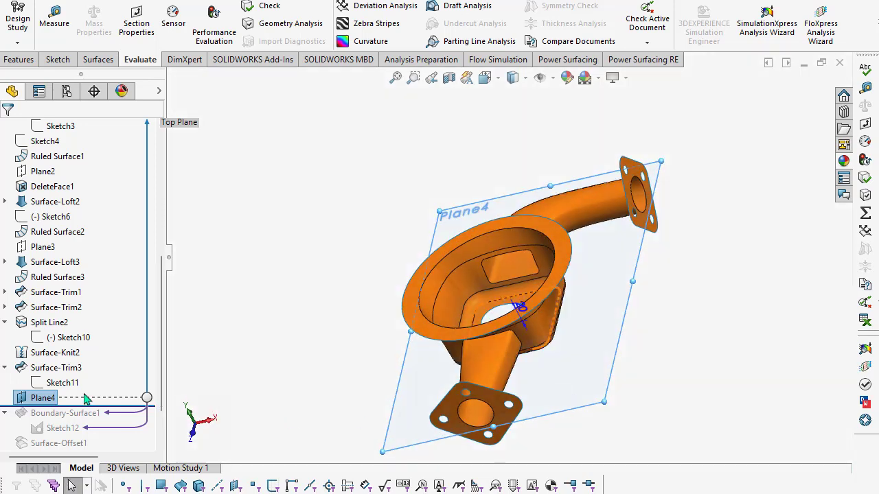
drag(86, 397, 88, 434)
View Plane4 normal-to and check Sketch12's options without changing anything
key(ctrl+8)
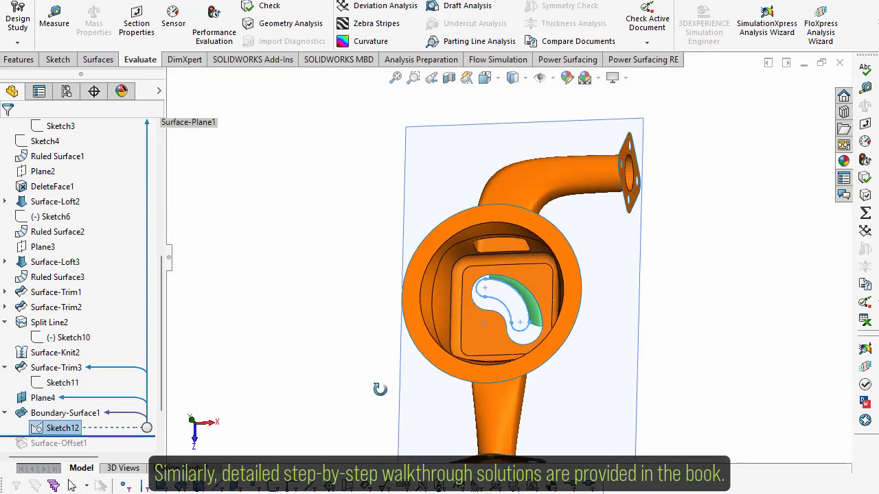
right_click(71, 431)
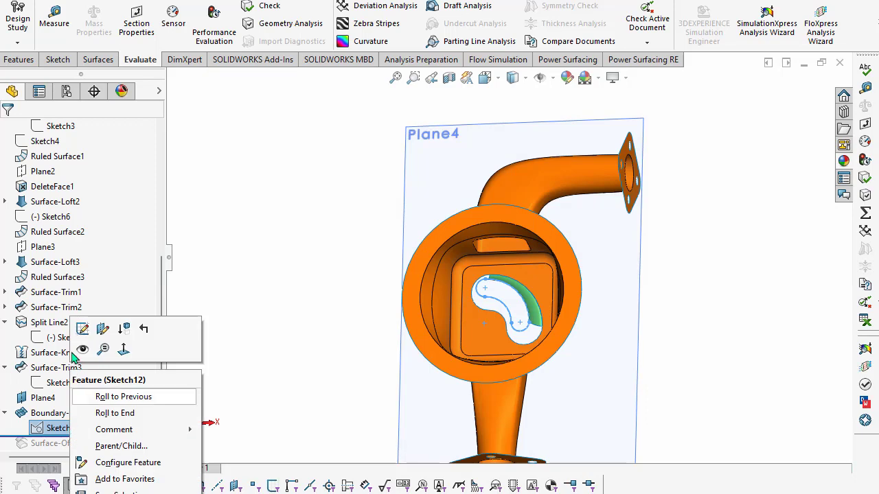
click(81, 337)
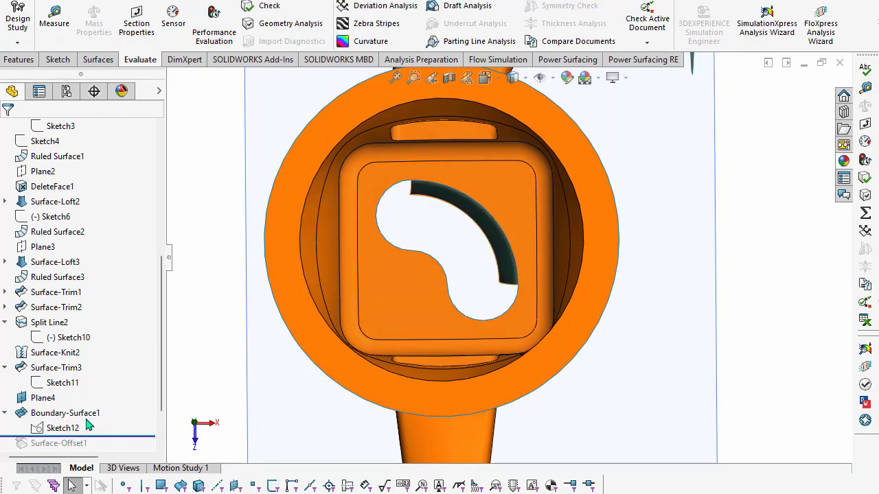
Verify Boundary-Surface1's curves use Normal To Profile and Tangency To Face, then accept
click(66, 413)
click(92, 366)
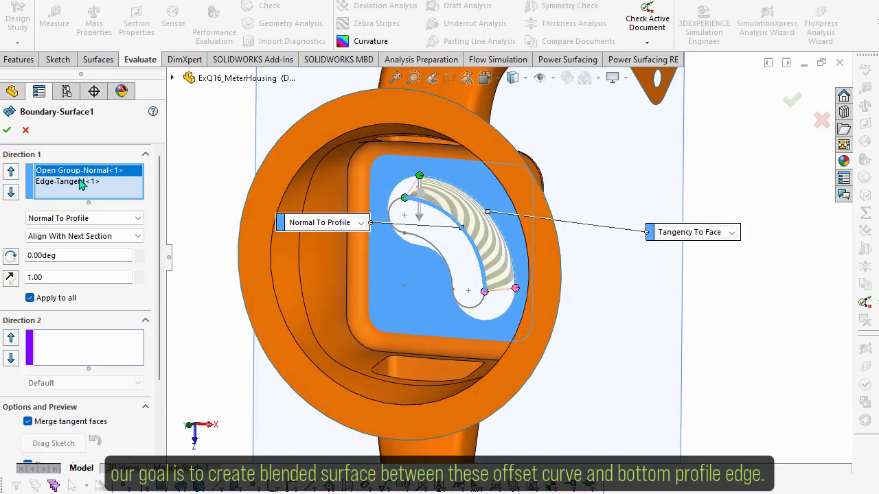
click(68, 181)
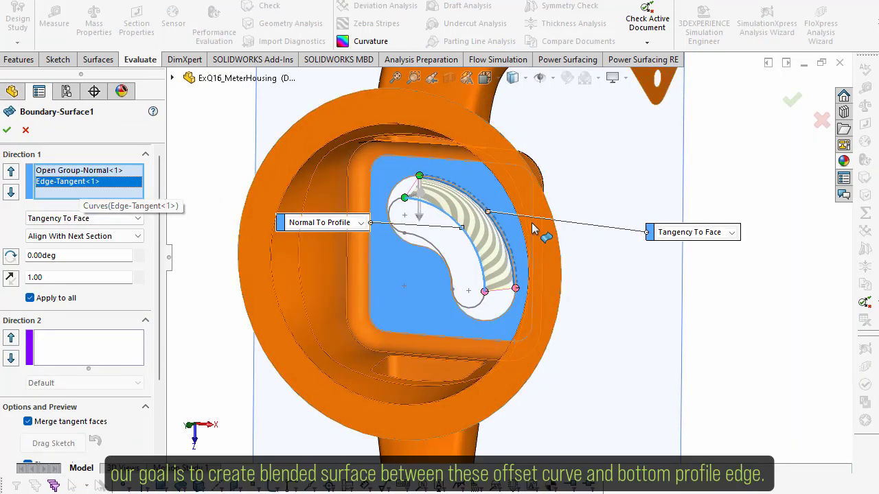
click(76, 172)
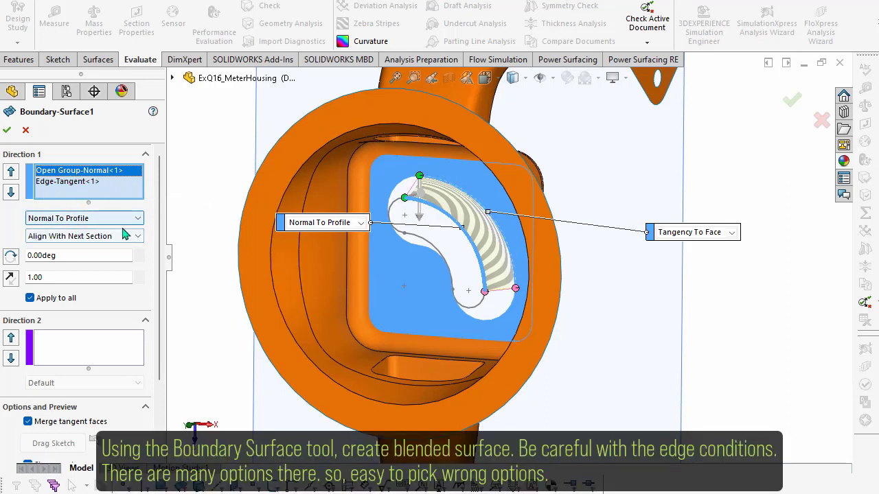
click(75, 181)
click(79, 171)
click(76, 181)
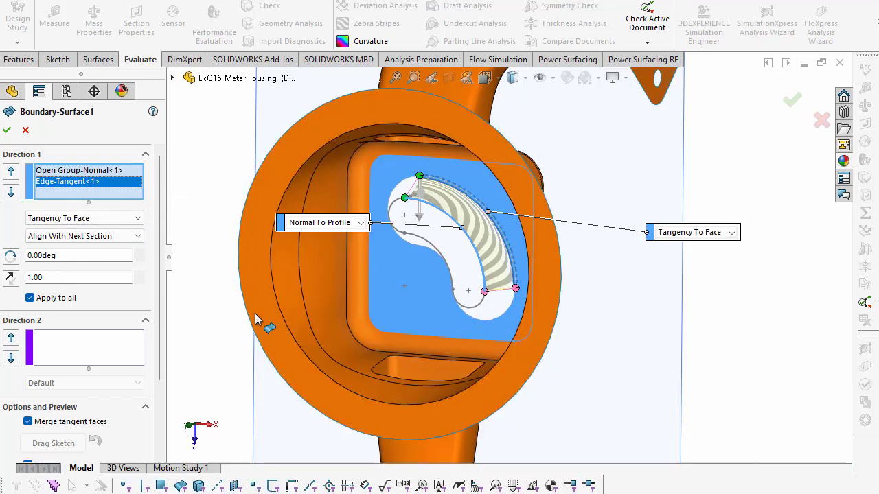
click(7, 130)
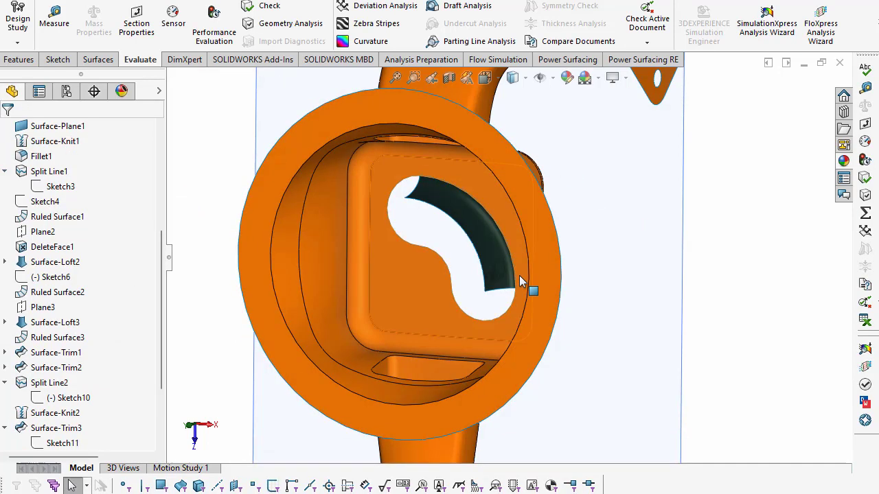
Measure blended surface A's area with the Measure tool, reading 1993.32 mm^2
mouse_move(519, 276)
middle_down()
mouse_move(564, 195)
mouse_move(726, 266)
middle_up()
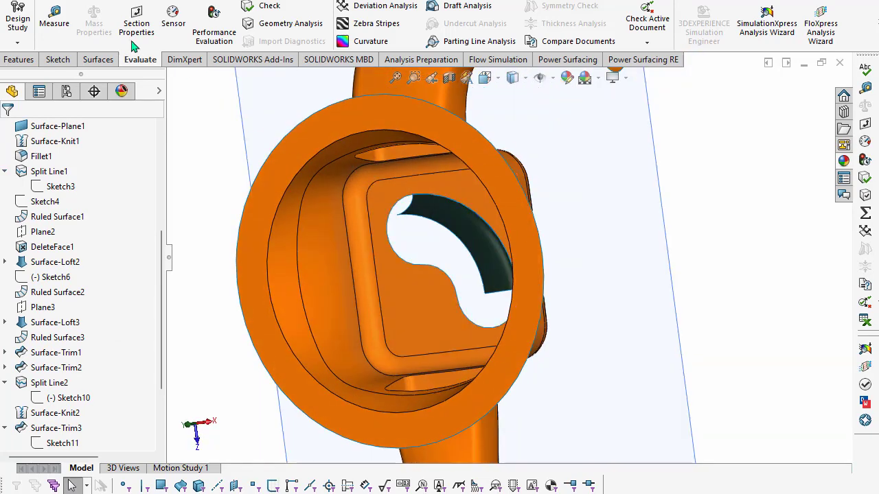
click(54, 19)
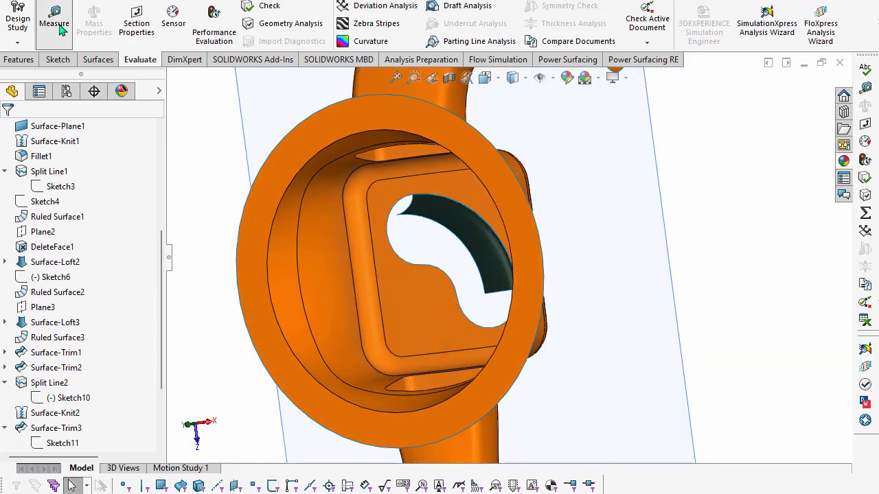
click(435, 217)
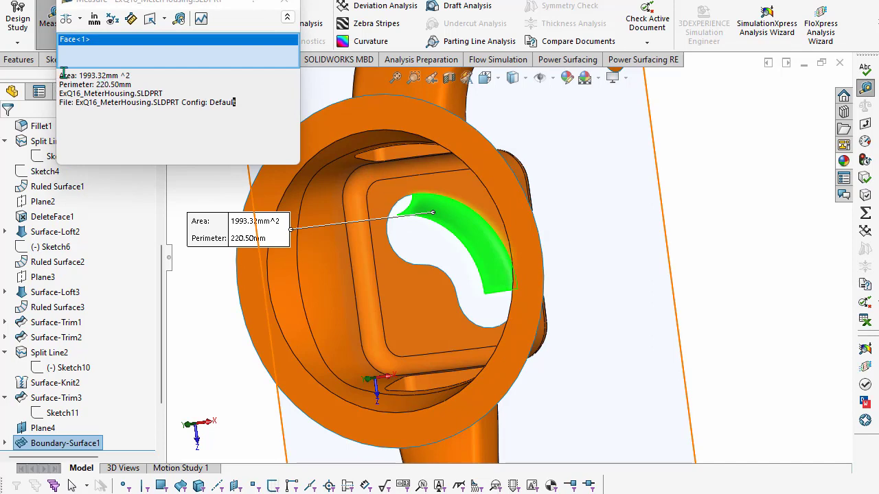
click(284, 2)
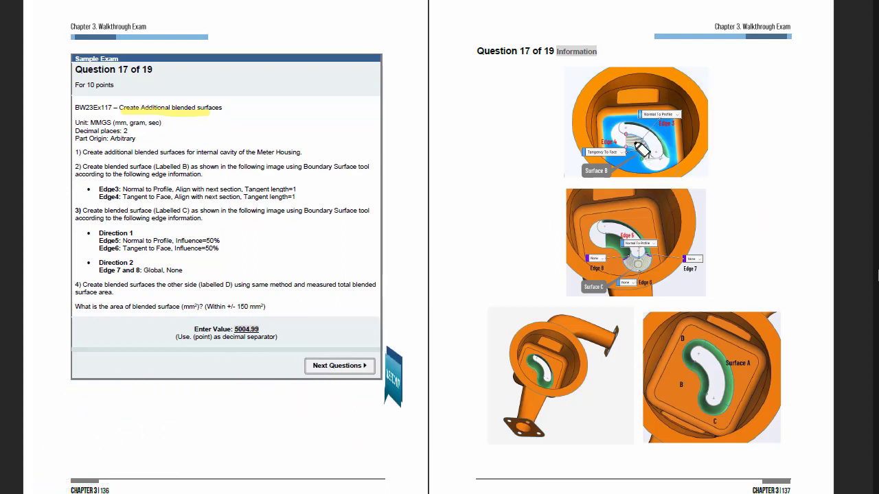
Mark the image surfaces near C, surface B instruction, Edge 5, and Edge3/Edge4 conditions
mouse_move(699, 353)
mouse_down()
mouse_move(690, 368)
mouse_move(716, 373)
mouse_up()
drag(707, 403, 722, 394)
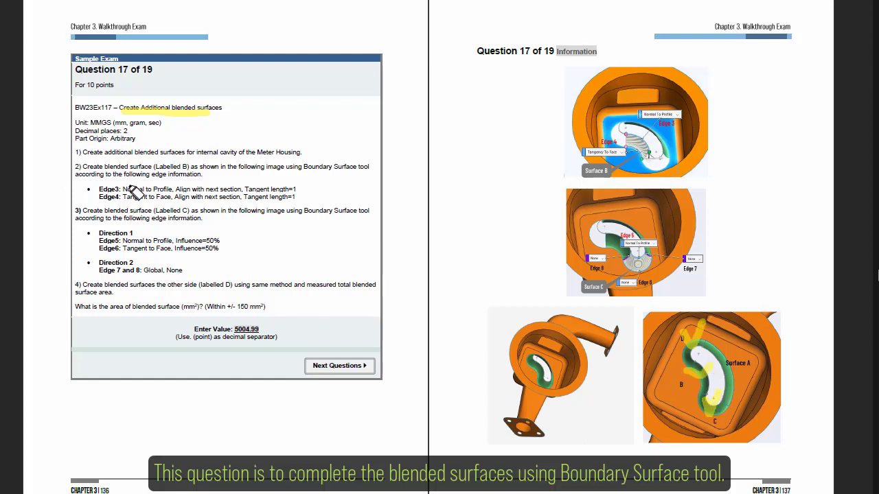
drag(117, 168, 196, 171)
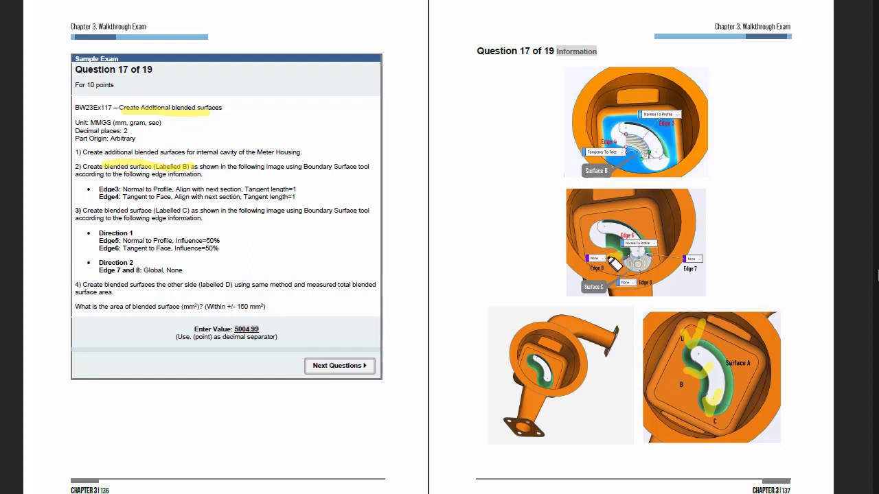
drag(627, 261, 618, 255)
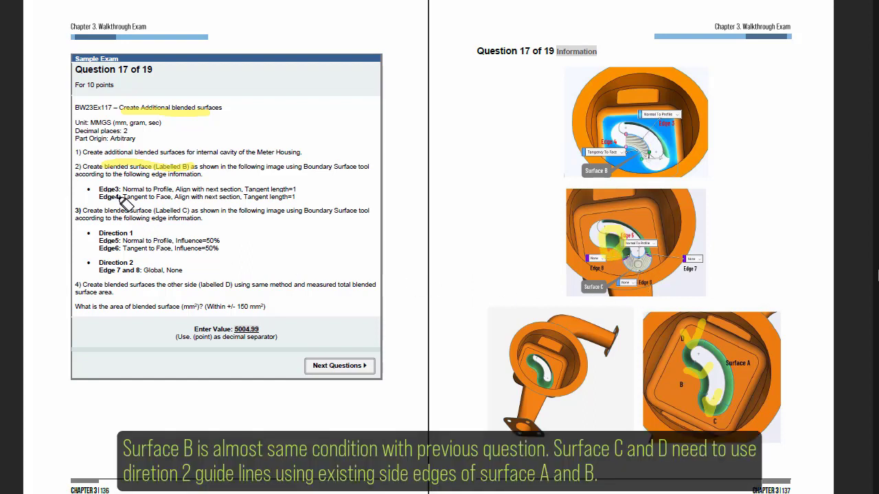
drag(103, 200, 110, 207)
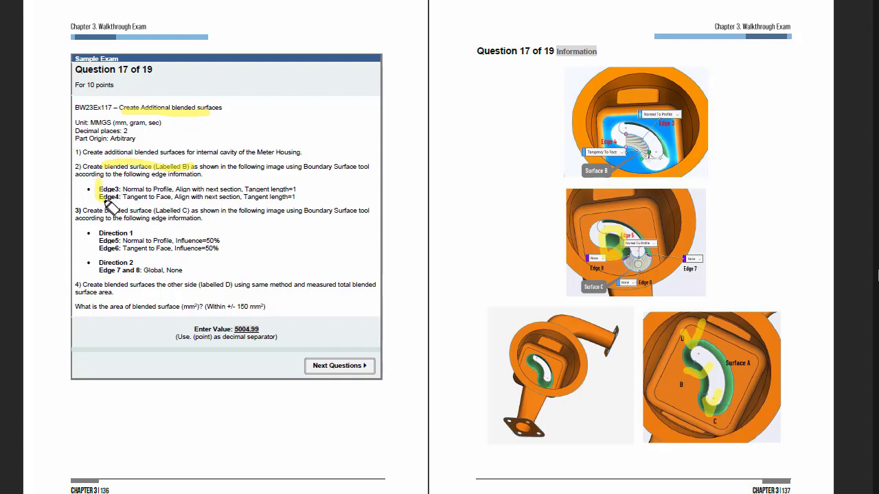
Highlight surface C's Boundary Surface instruction, Edge5/Edge6 conditions, and the surface D instruction
mouse_move(194, 219)
mouse_down()
mouse_move(132, 221)
mouse_move(200, 206)
mouse_up()
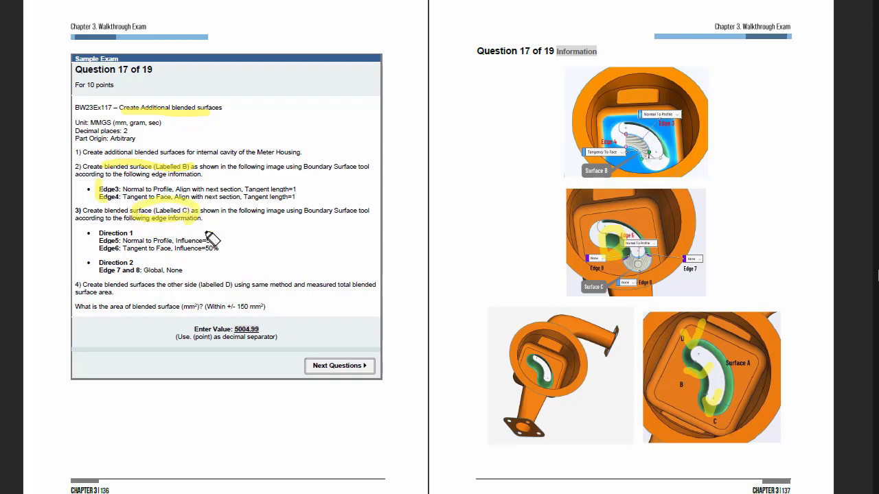
drag(633, 274, 642, 276)
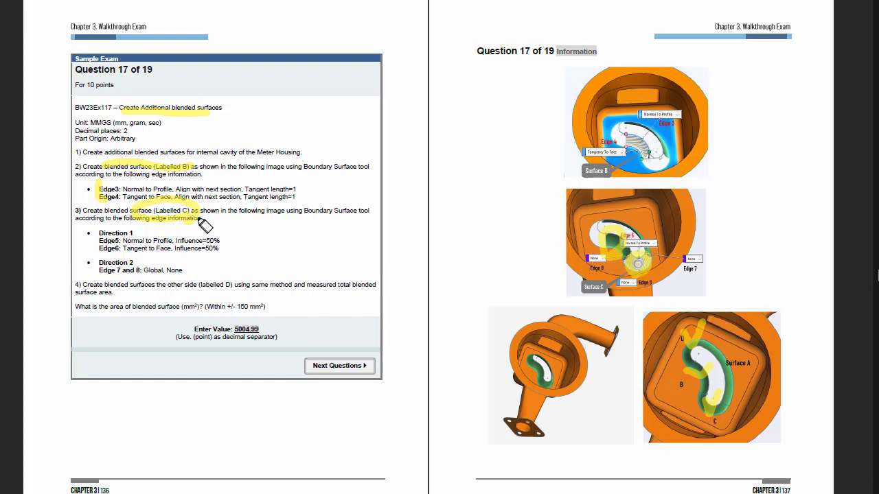
drag(306, 215, 352, 218)
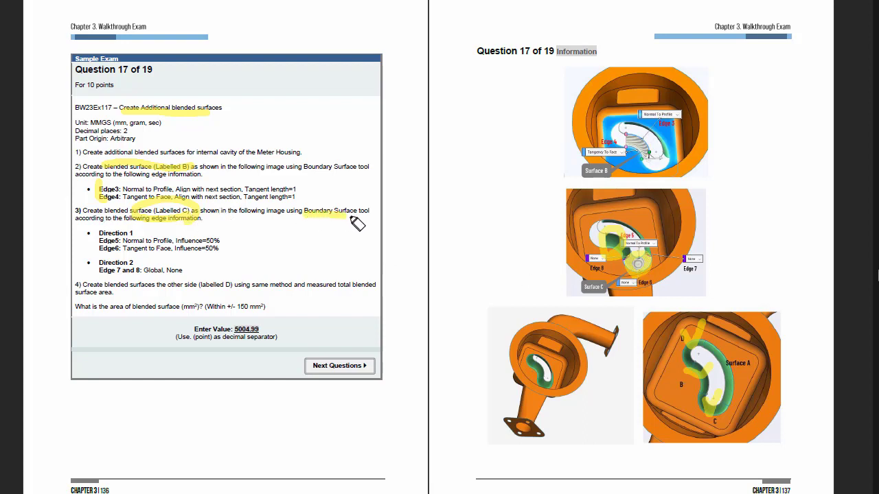
mouse_move(136, 251)
mouse_down()
mouse_move(103, 242)
mouse_move(129, 248)
mouse_move(114, 261)
mouse_move(128, 275)
mouse_up()
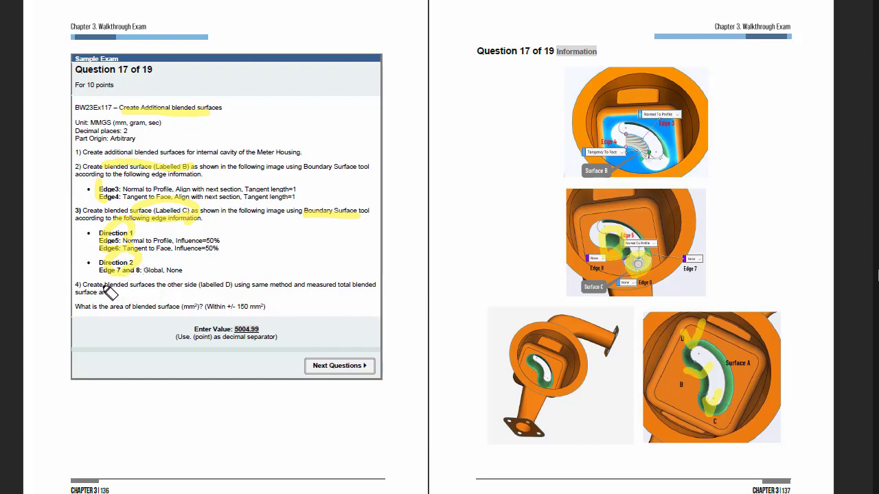
drag(103, 284, 221, 284)
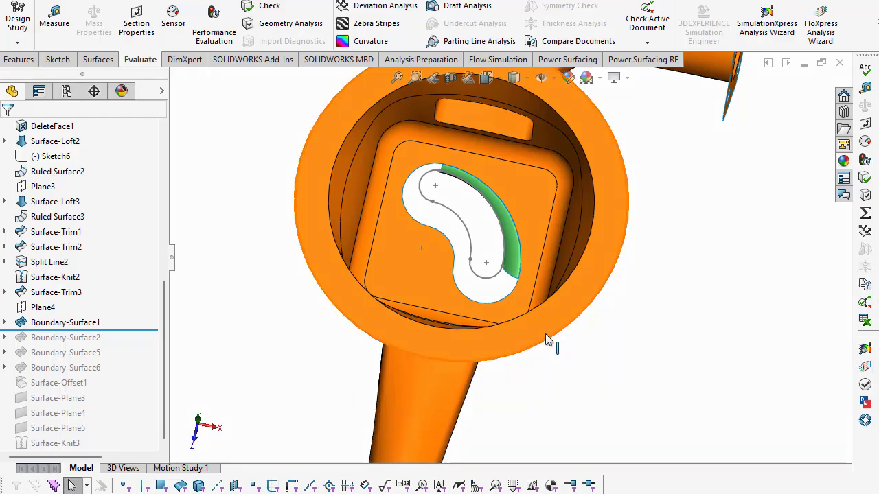
mouse_move(545, 334)
middle_down()
mouse_move(455, 363)
mouse_move(589, 318)
mouse_move(575, 446)
middle_up()
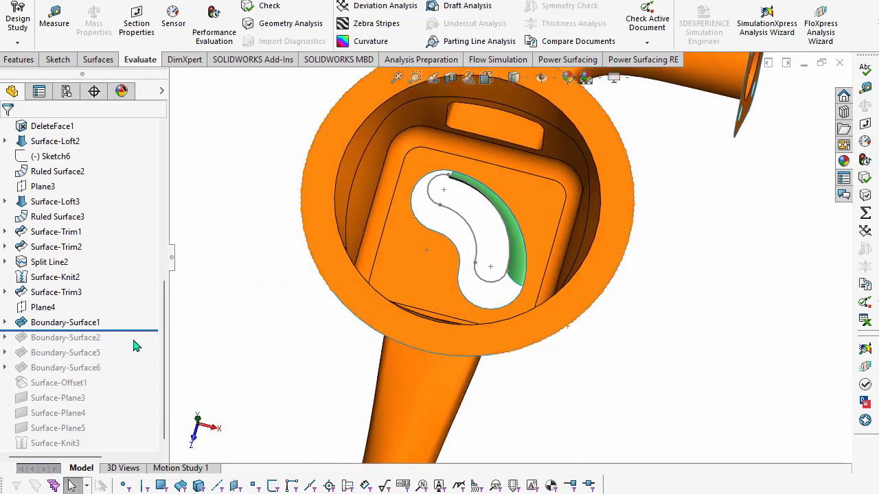
Confirm Boundary-Surface2 with Normal To Profile and Tangency To Face, then include Boundary-Surface5
drag(114, 331, 112, 345)
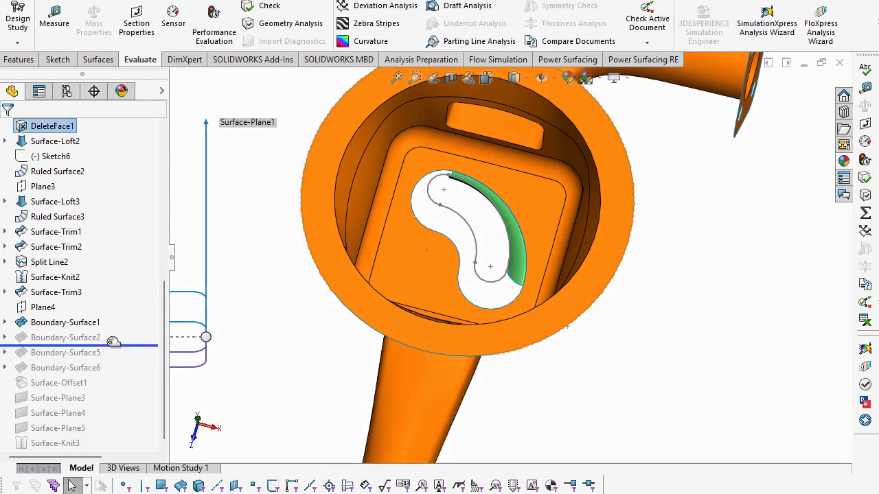
click(42, 337)
mouse_move(65, 337)
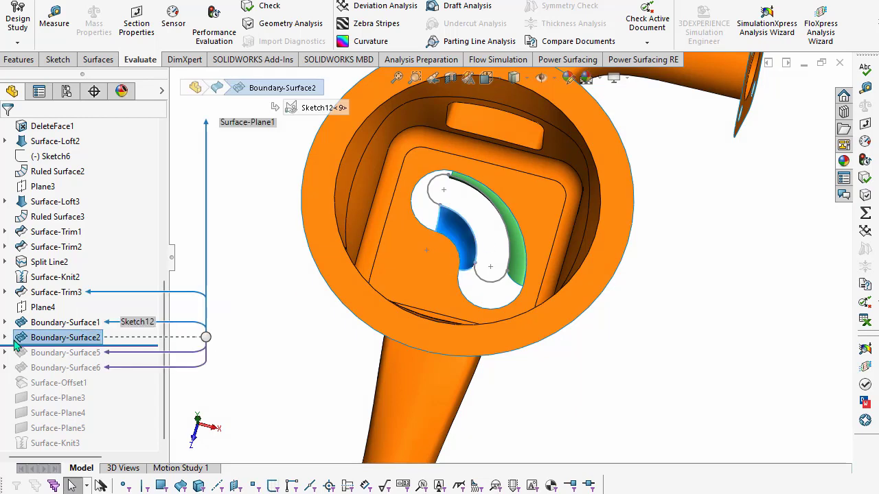
click(6, 336)
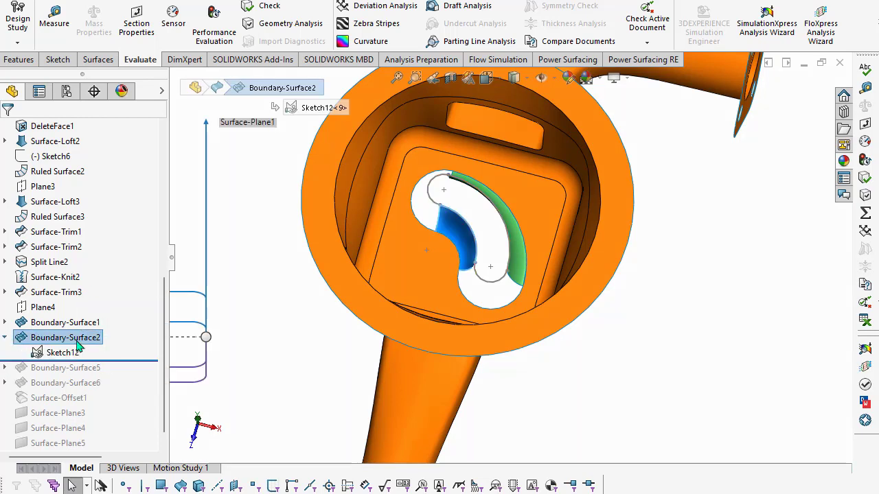
right_click(77, 344)
click(92, 274)
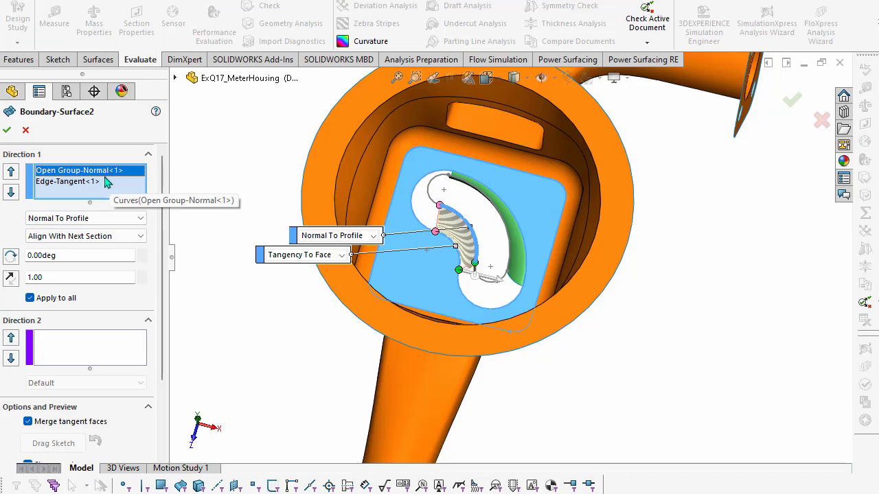
click(96, 181)
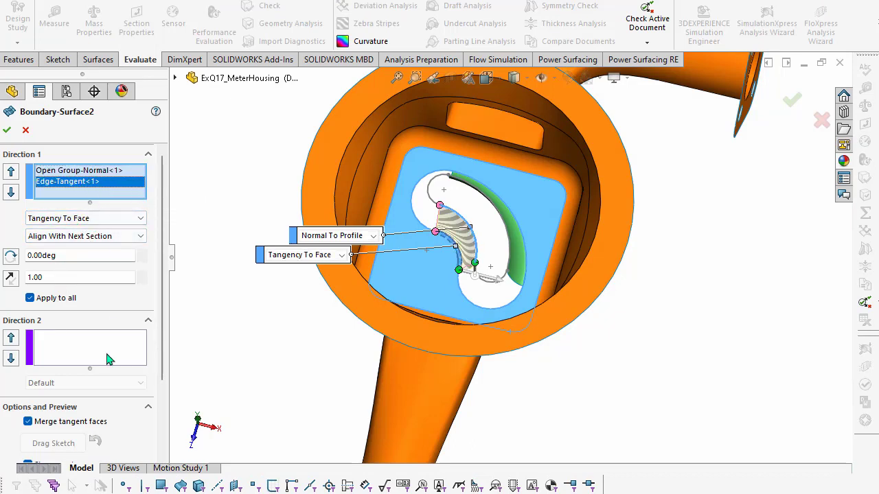
click(9, 132)
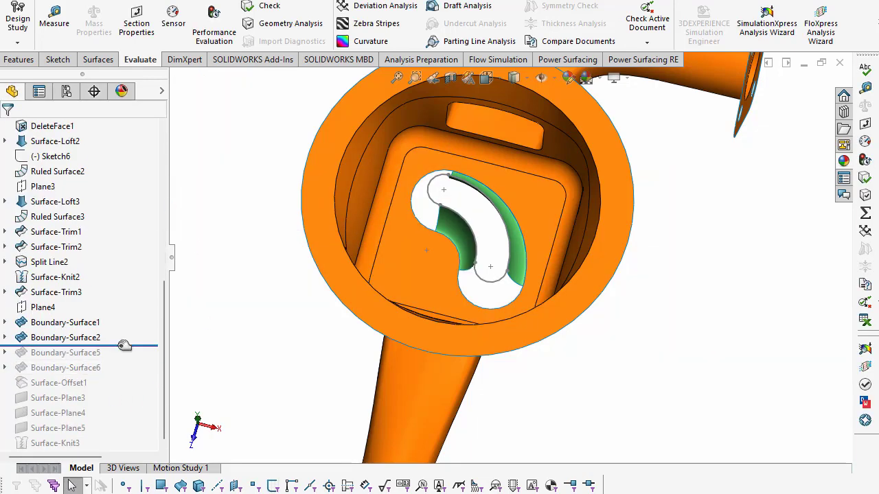
drag(120, 345, 123, 359)
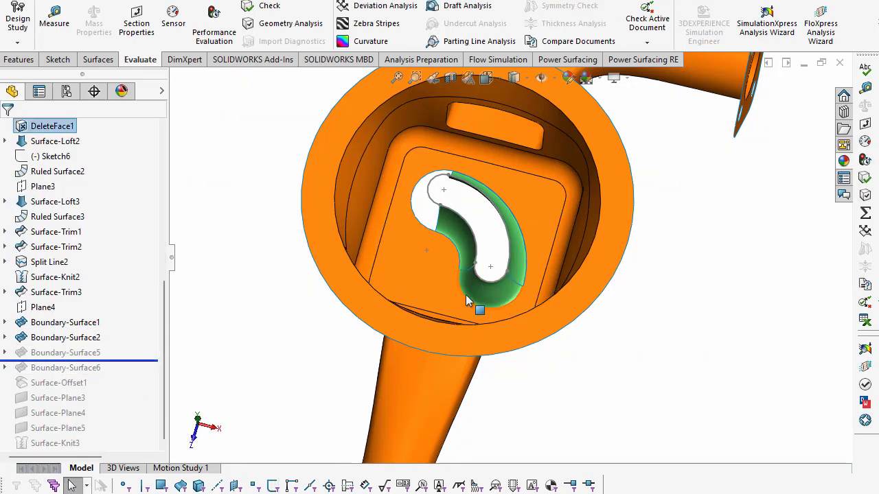
Accept Boundary-Surface5 after checking its Tangency To Face edge, 50% influence and None Direction 2 edges
click(66, 352)
click(104, 319)
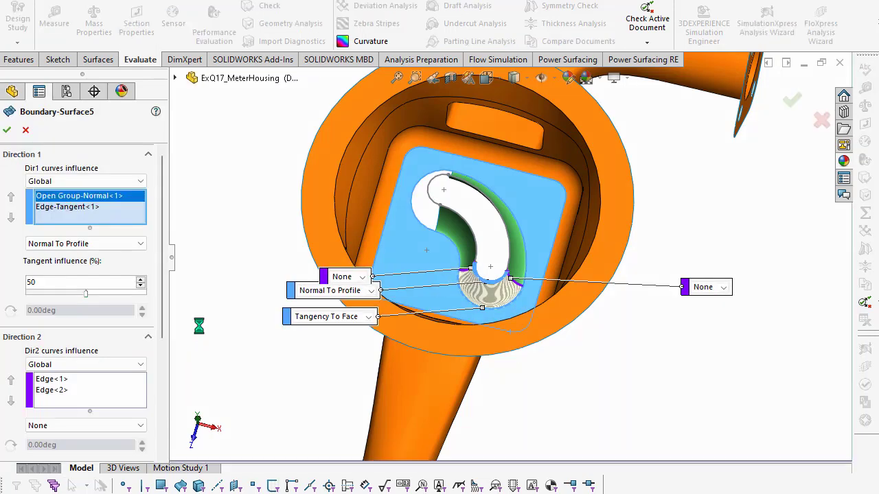
click(67, 208)
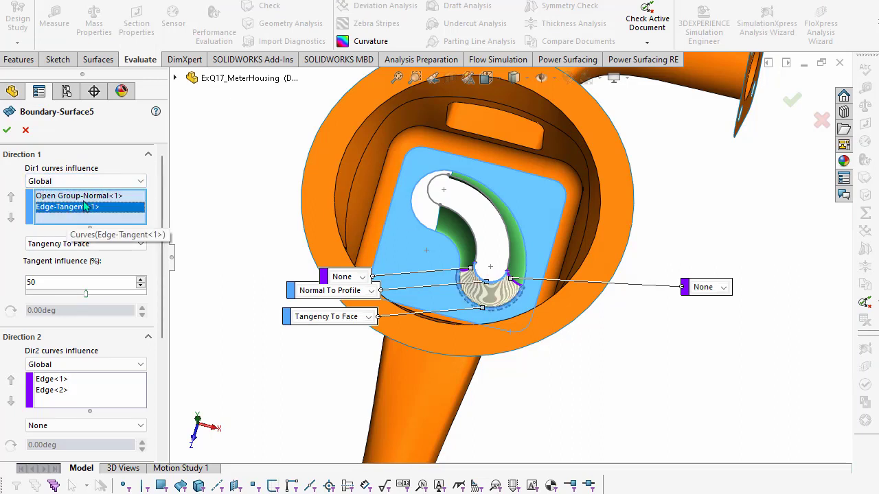
click(69, 196)
click(86, 207)
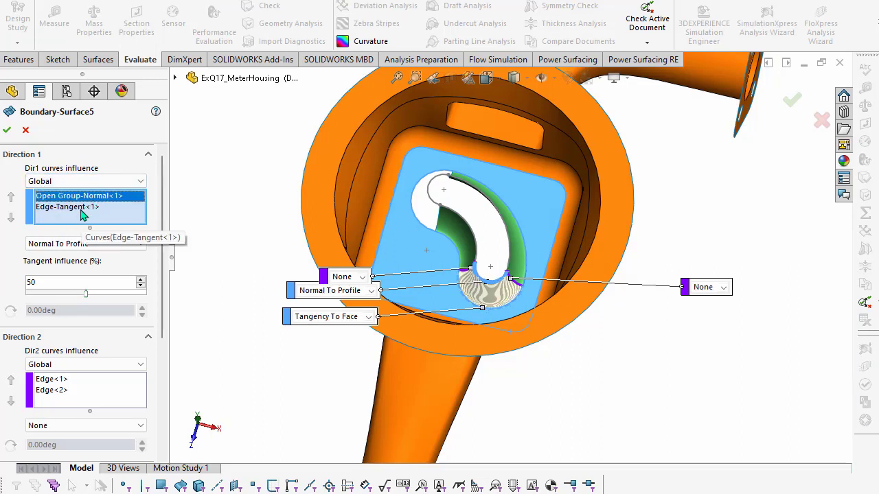
click(55, 281)
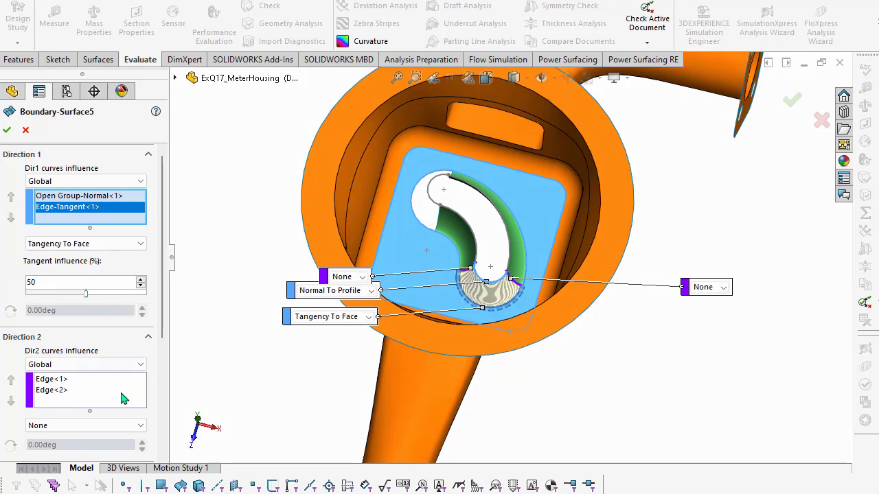
click(73, 389)
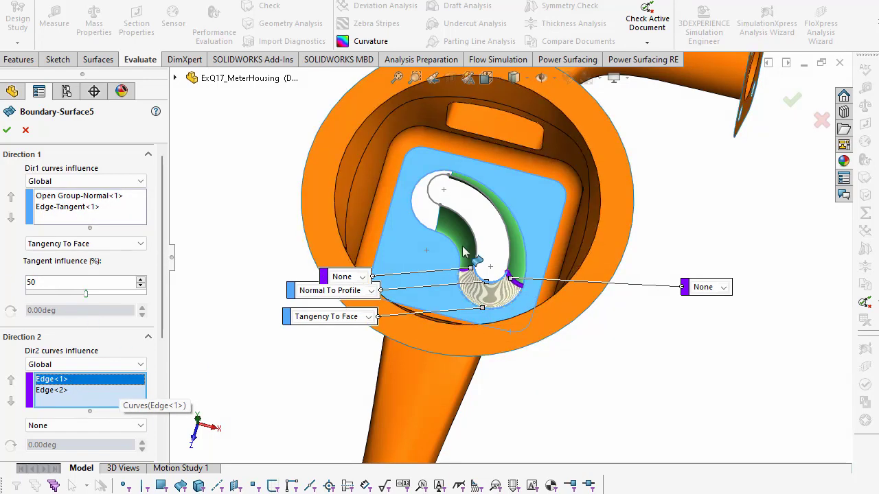
click(73, 393)
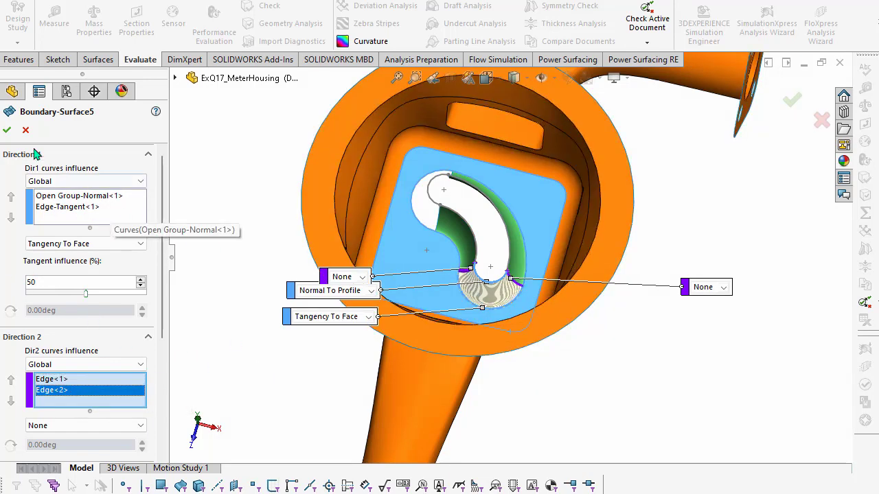
click(7, 131)
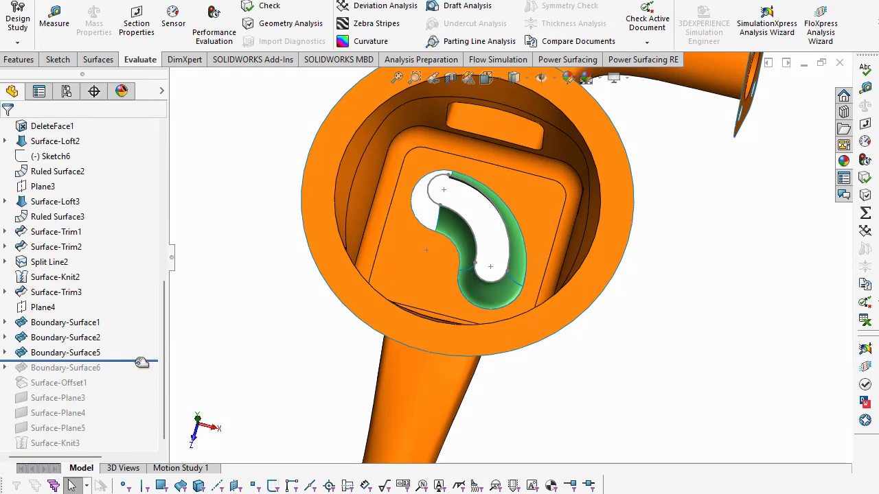
Roll forward to Boundary-Surface6, check its 50% tangent influence, and accept it unchanged
drag(141, 362, 89, 371)
click(90, 368)
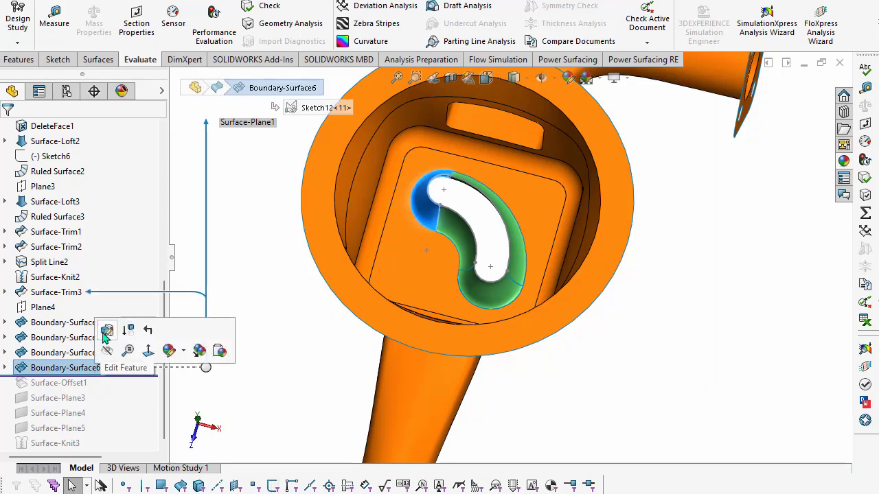
click(106, 333)
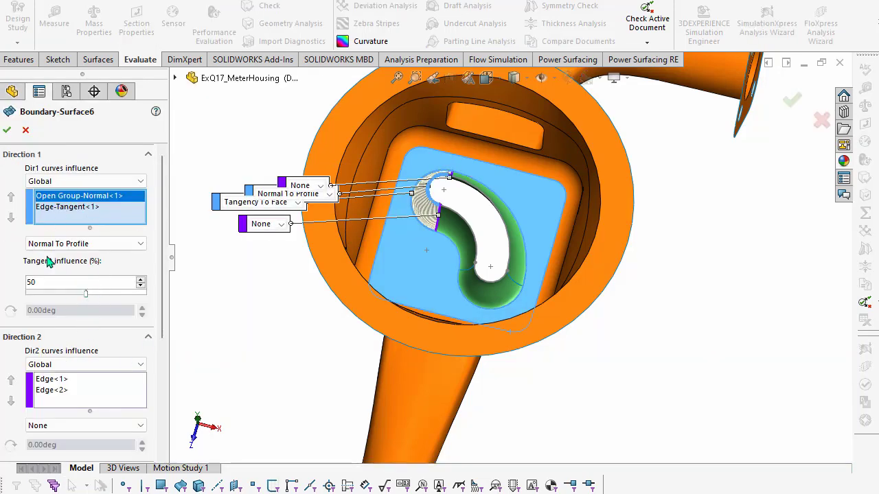
double_click(42, 282)
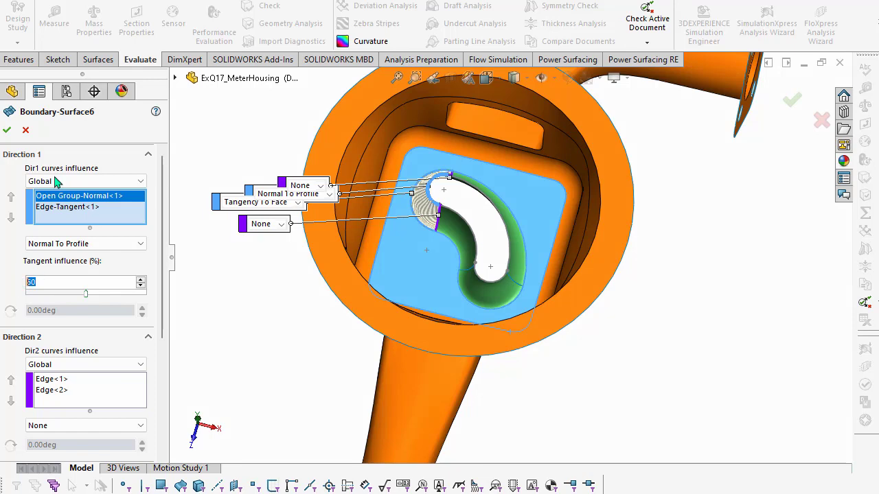
click(8, 132)
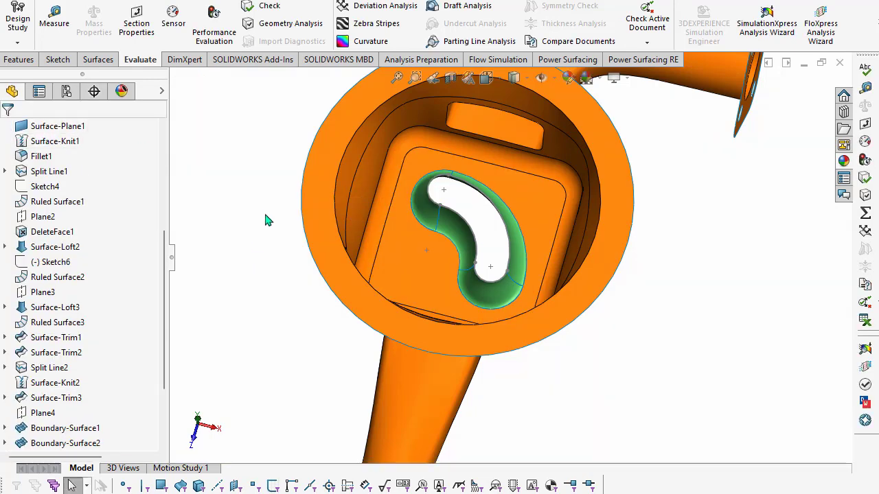
Select the four blended faces in Measure and read their 5004.99 mm^2 total area
click(54, 21)
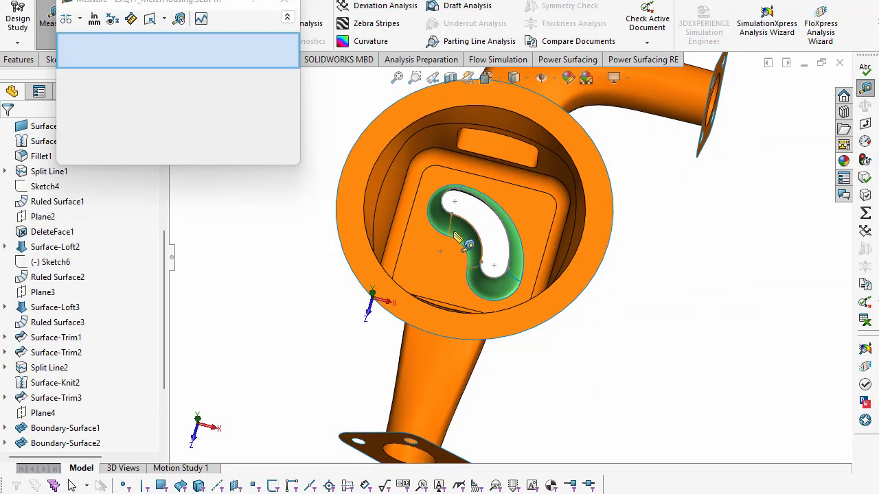
click(499, 302)
click(520, 285)
click(524, 278)
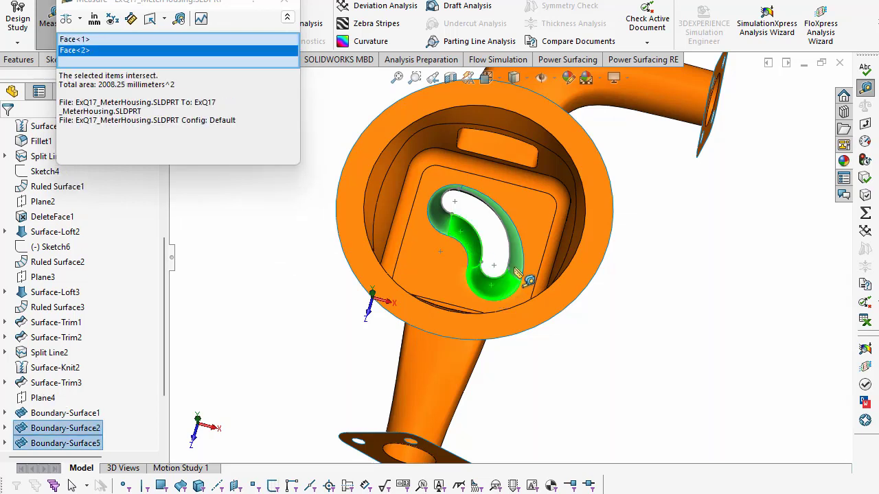
click(439, 218)
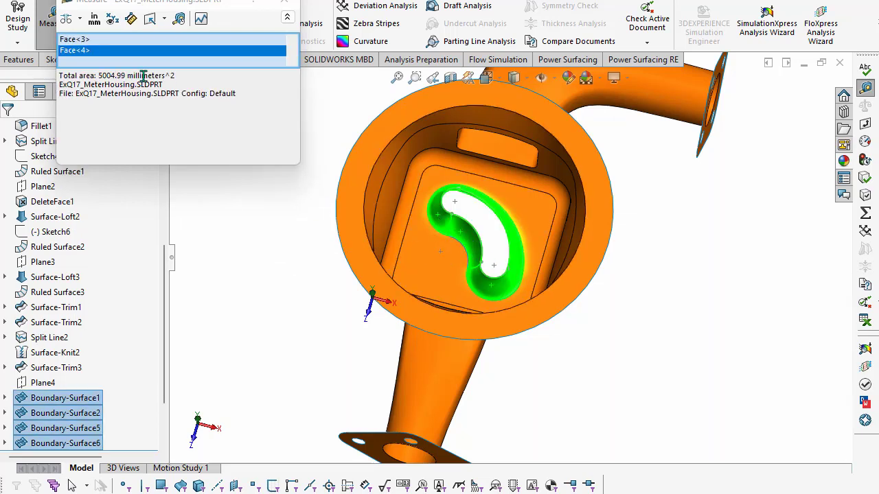
drag(84, 77, 214, 91)
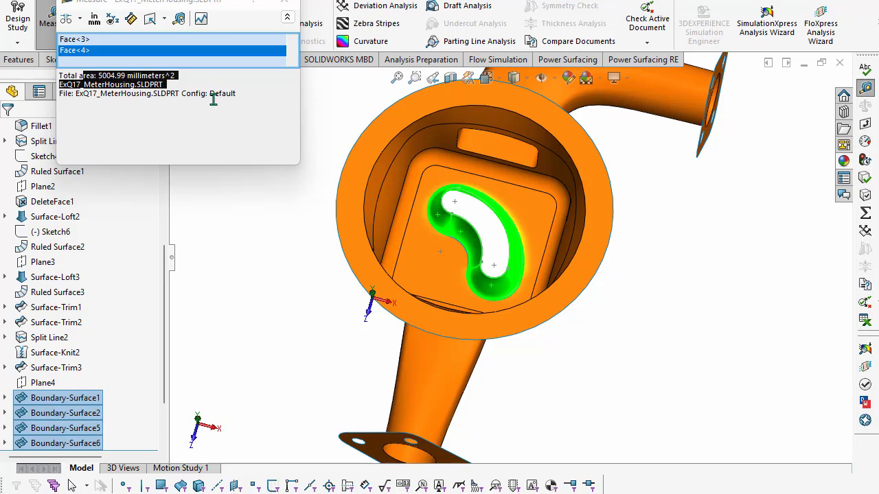
click(284, 2)
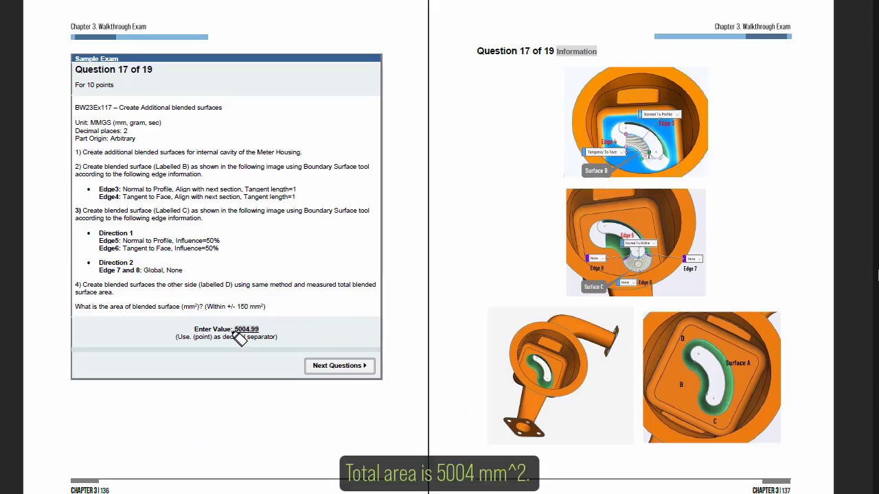
Tick the 5004.99 answer and mark up Question 18's blended surfaces, 50mm extrusion, water-fill and total weight requirements
drag(260, 313, 323, 281)
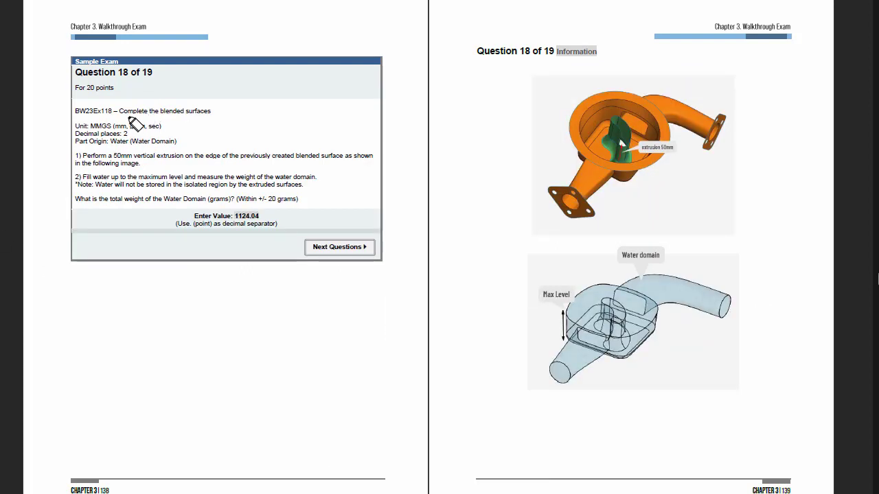
drag(127, 117, 203, 118)
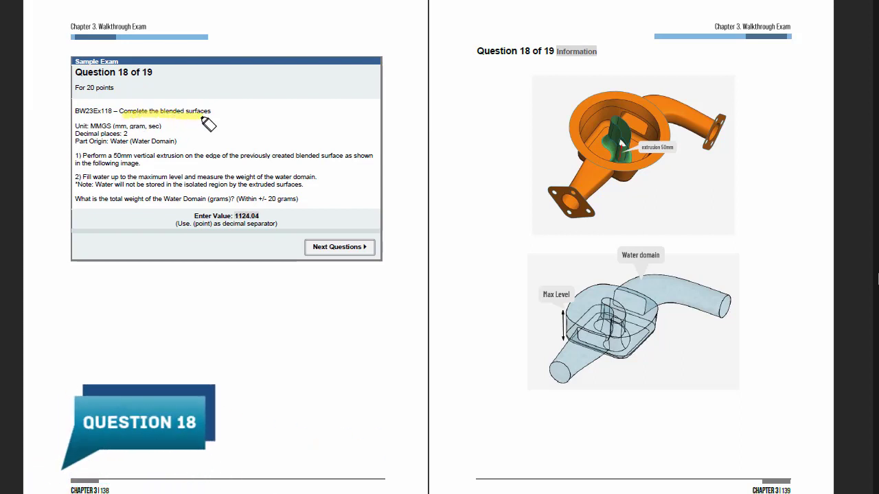
drag(116, 157, 217, 164)
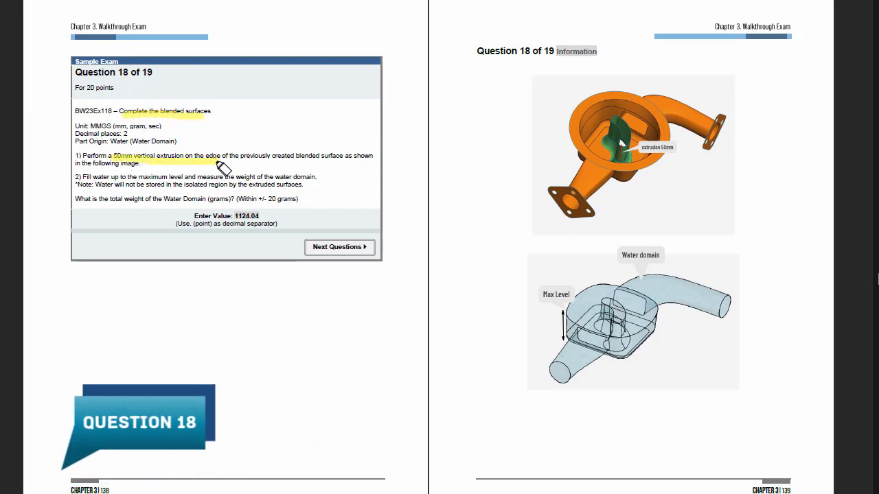
drag(116, 167, 344, 162)
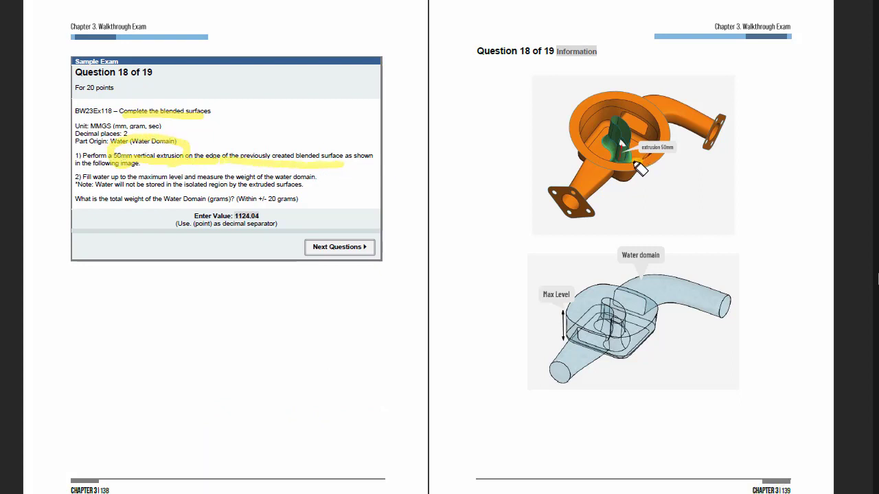
mouse_move(636, 163)
mouse_down()
mouse_move(624, 111)
mouse_move(634, 159)
mouse_up()
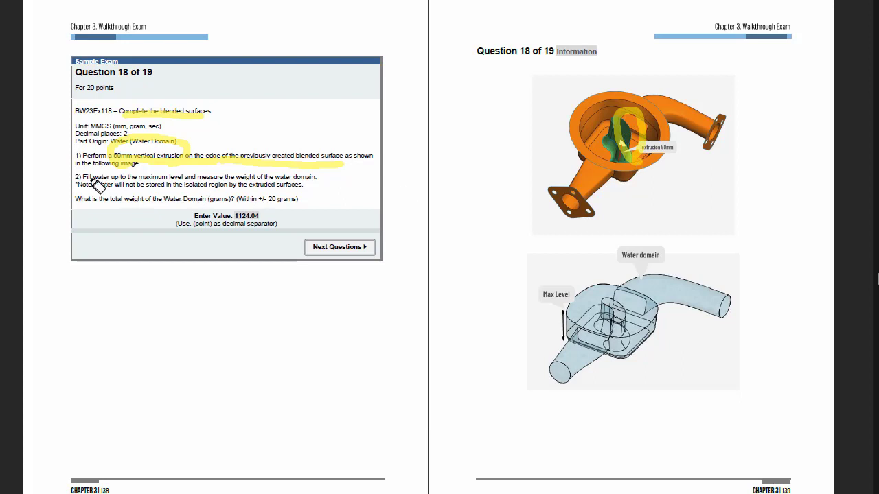
drag(93, 180, 251, 177)
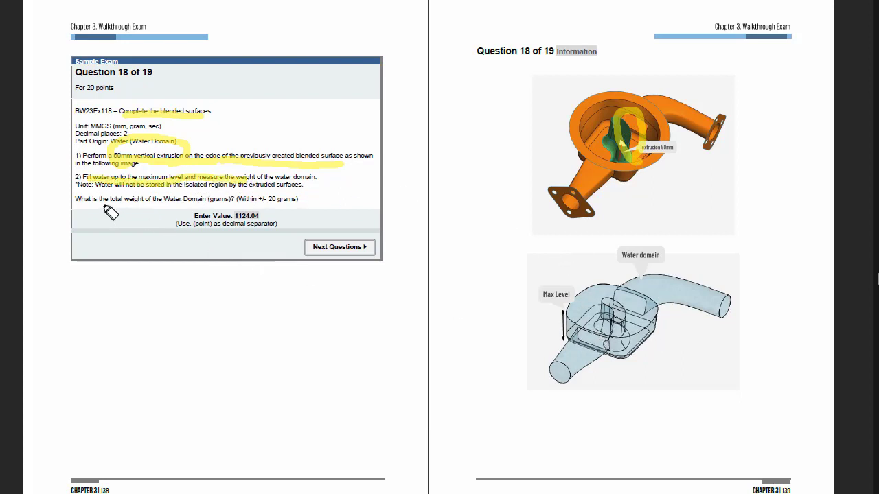
mouse_move(111, 214)
mouse_down()
mouse_move(298, 214)
mouse_move(327, 198)
mouse_up()
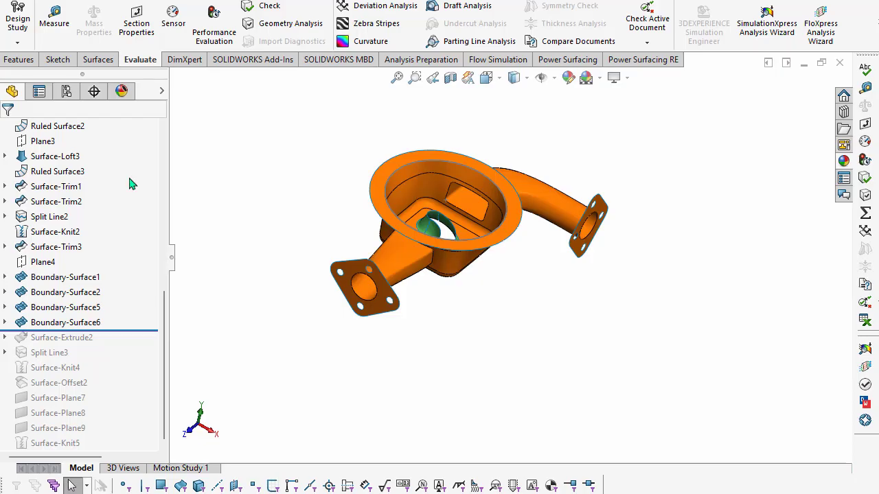
Roll forward to Surface-Extrude2, confirm its Blind 50.00mm extrusion, then roll past Split Line3
mouse_move(506, 228)
middle_down()
mouse_move(473, 211)
mouse_move(545, 357)
mouse_move(444, 261)
mouse_move(522, 245)
mouse_move(453, 284)
mouse_move(548, 255)
mouse_move(359, 333)
middle_up()
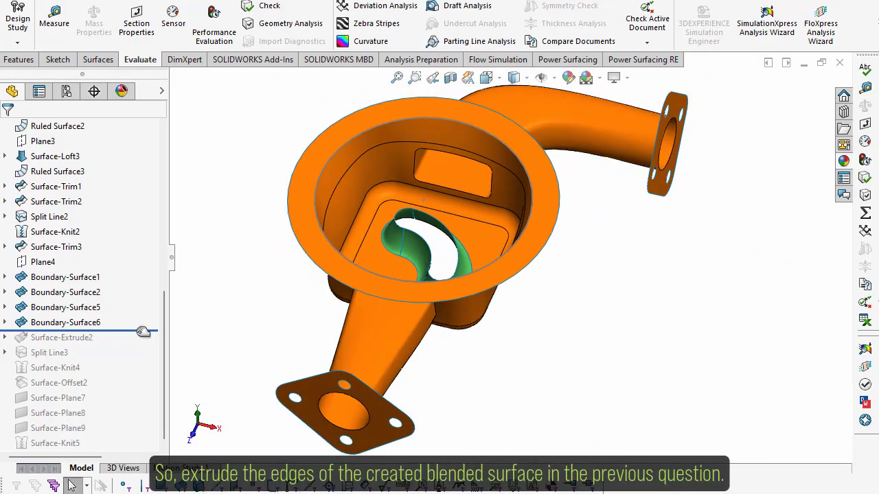
drag(143, 332, 144, 345)
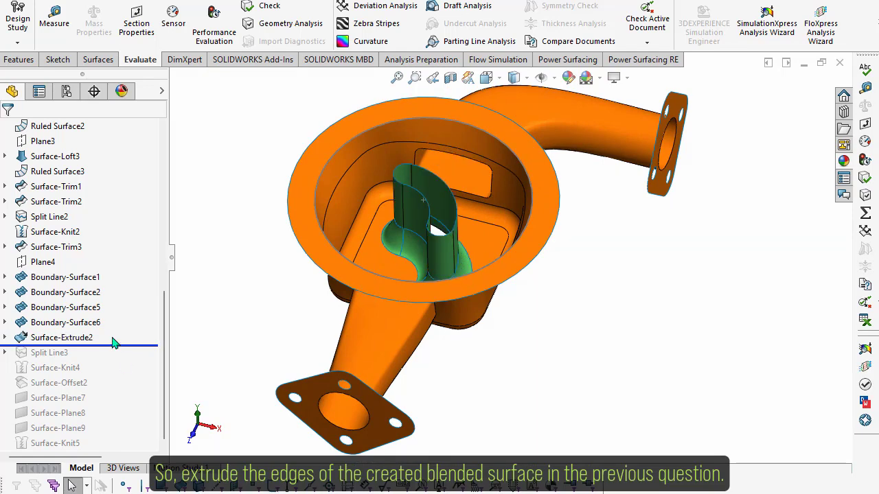
click(114, 339)
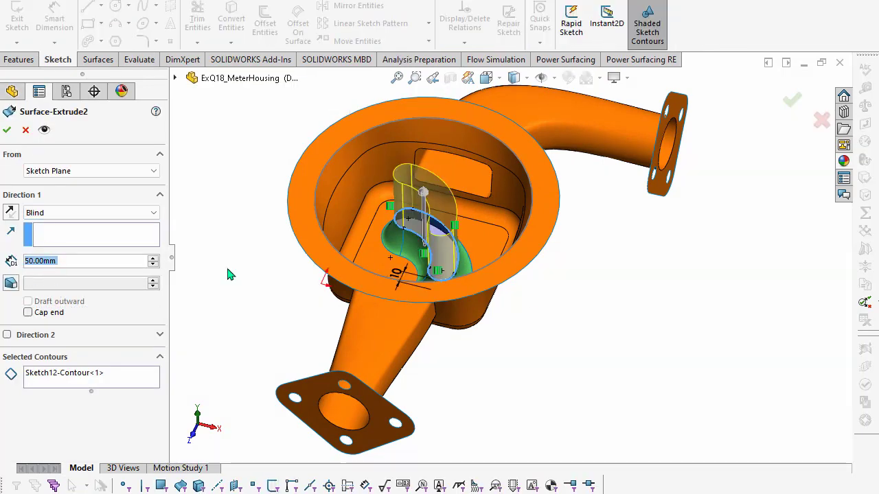
click(6, 131)
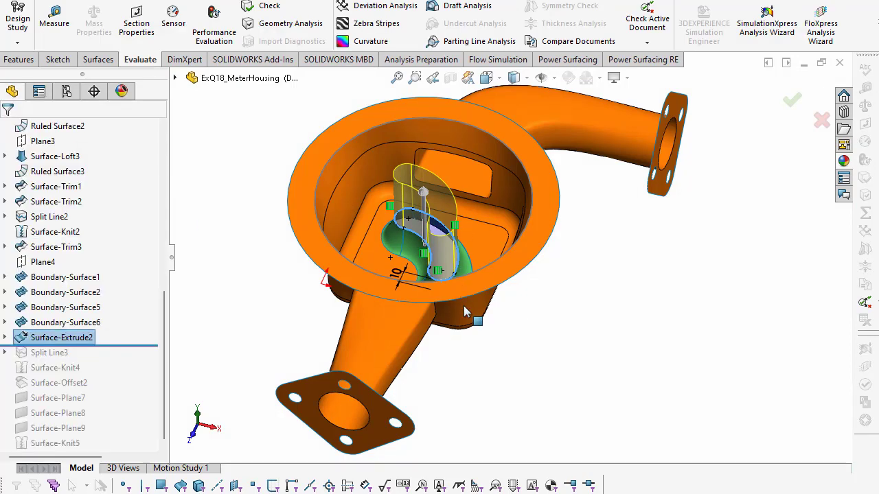
drag(132, 346, 132, 357)
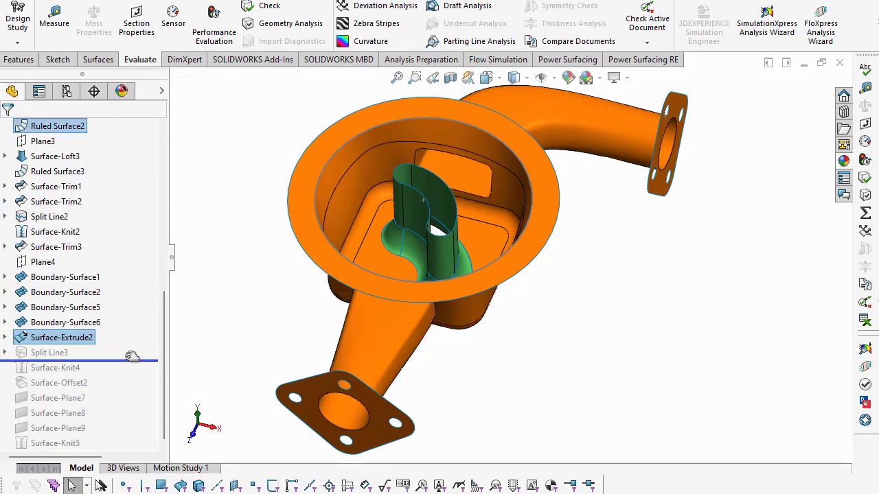
Edit Split Line3 and confirm its changes
click(76, 367)
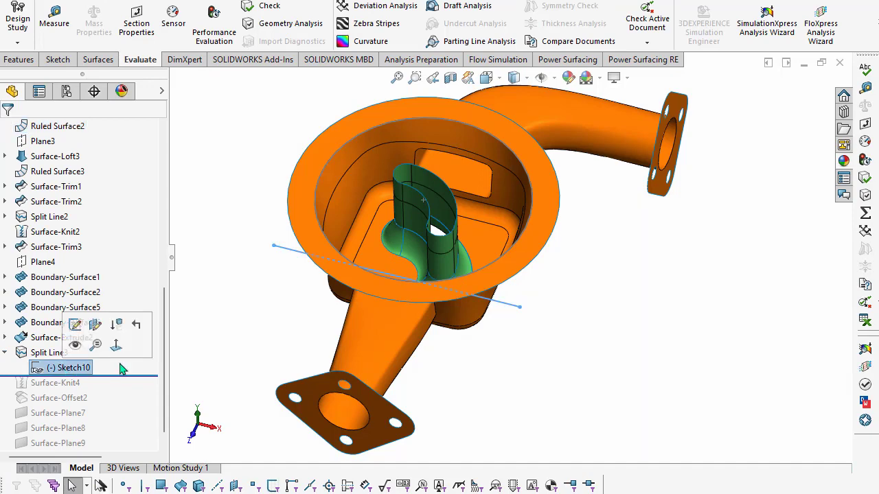
mouse_move(501, 323)
middle_down()
mouse_move(519, 335)
mouse_move(509, 288)
middle_up()
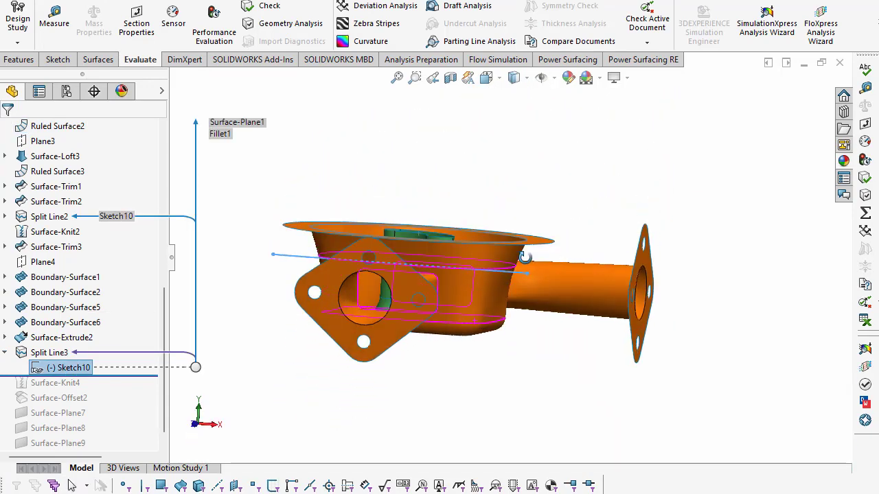
click(51, 352)
click(66, 313)
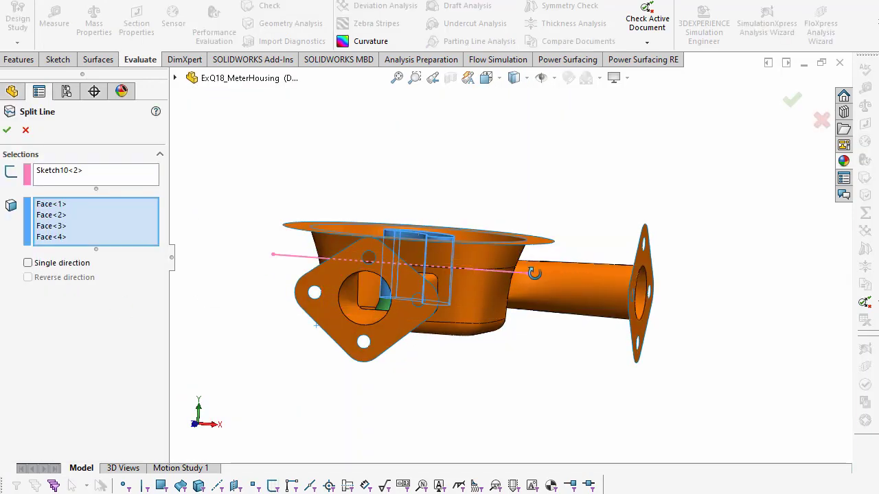
middle_drag(563, 270, 484, 372)
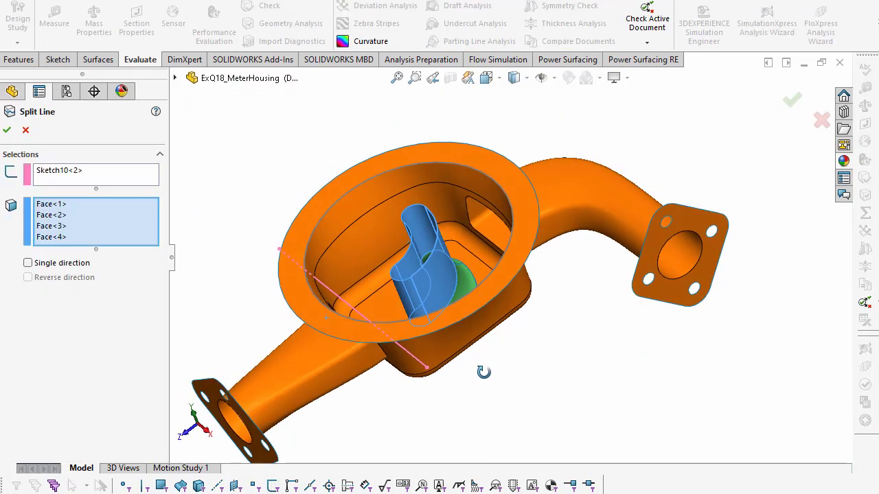
click(8, 131)
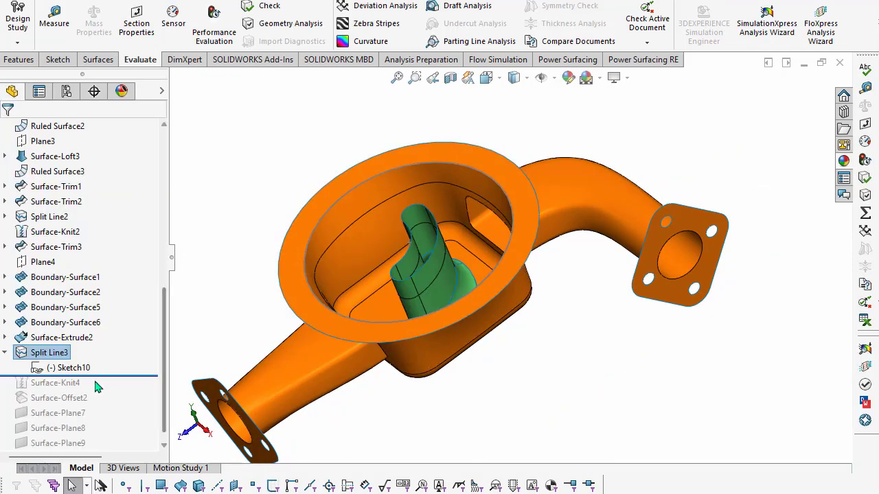
Roll forward to Surface-Knit4, inspect its surface body, then roll forward to Surface-Offset2
drag(106, 374, 106, 390)
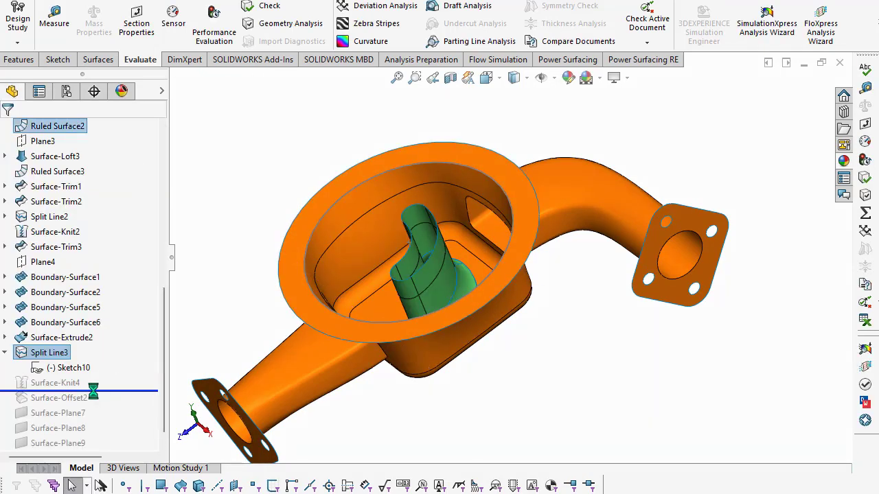
click(55, 383)
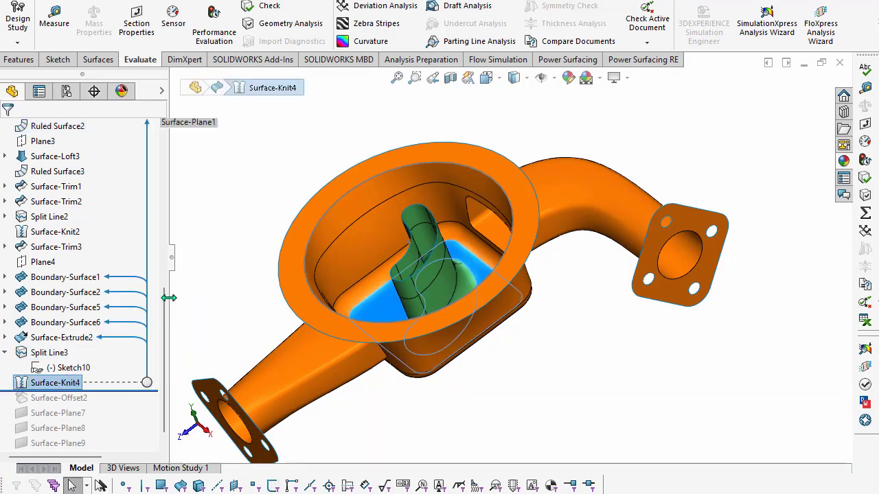
drag(164, 297, 180, 153)
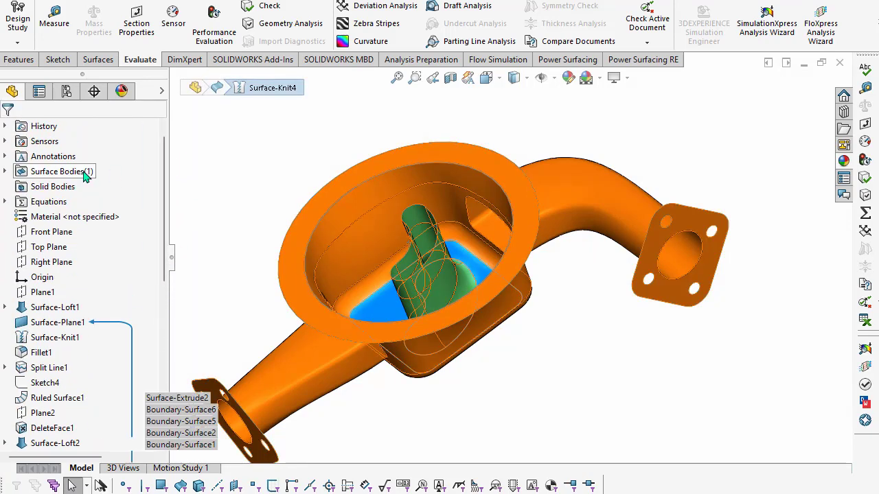
click(86, 174)
click(5, 172)
click(69, 186)
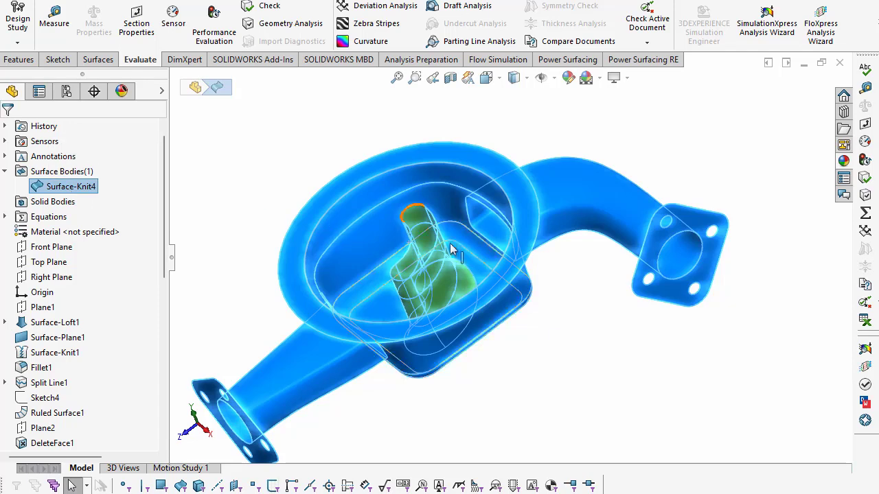
click(180, 222)
drag(165, 250, 166, 434)
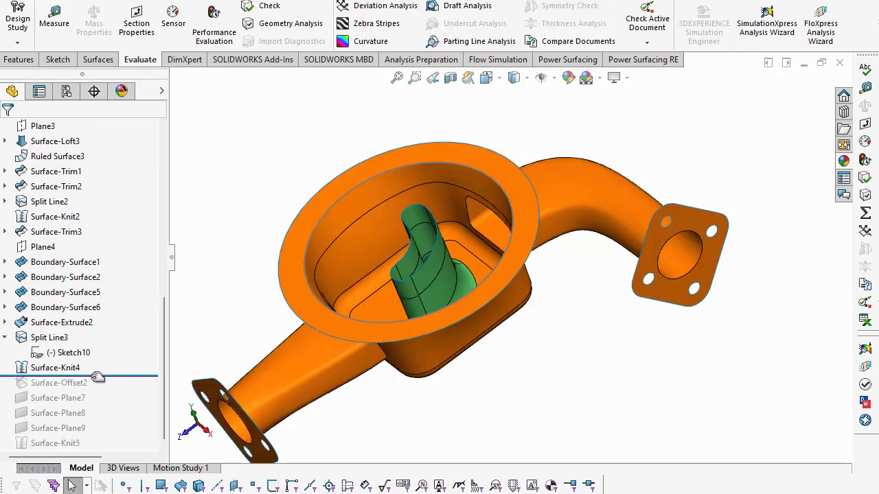
drag(98, 376, 89, 391)
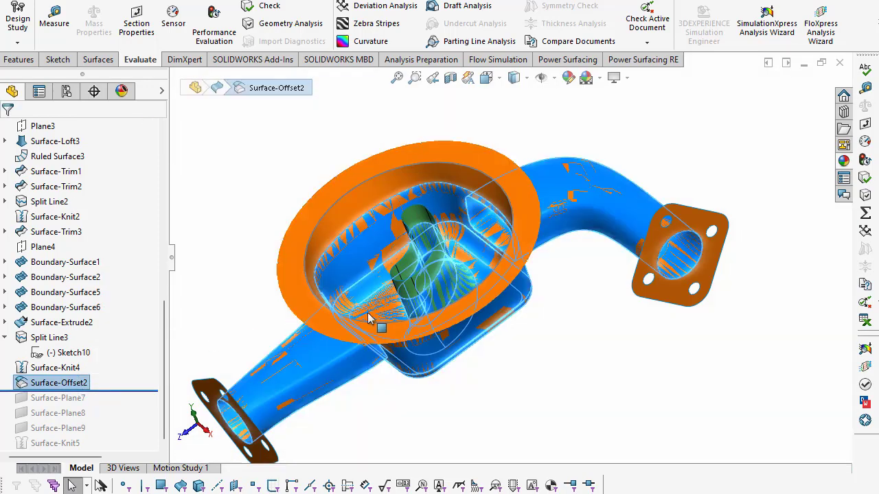
Roll forward through Surface-Plane7, Surface-Plane8 and Surface-Plane9, then edit Surface-Knit5 with Create solid
middle_drag(368, 318, 451, 314)
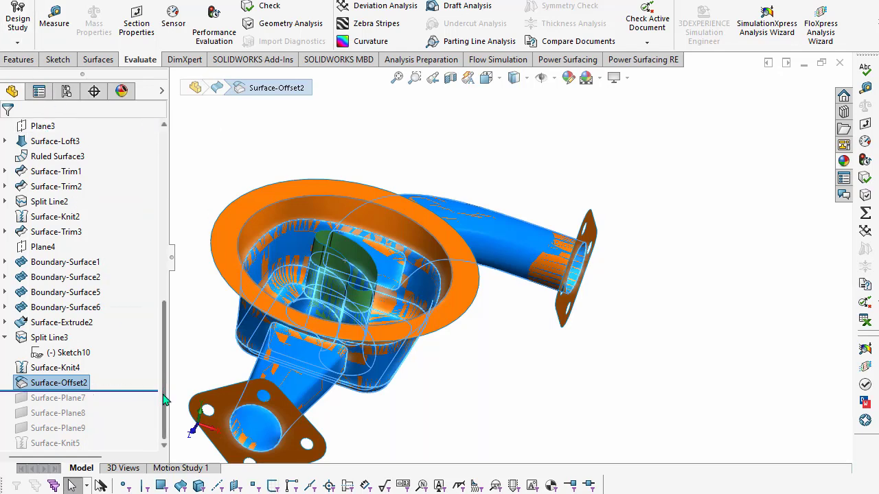
drag(119, 392, 117, 406)
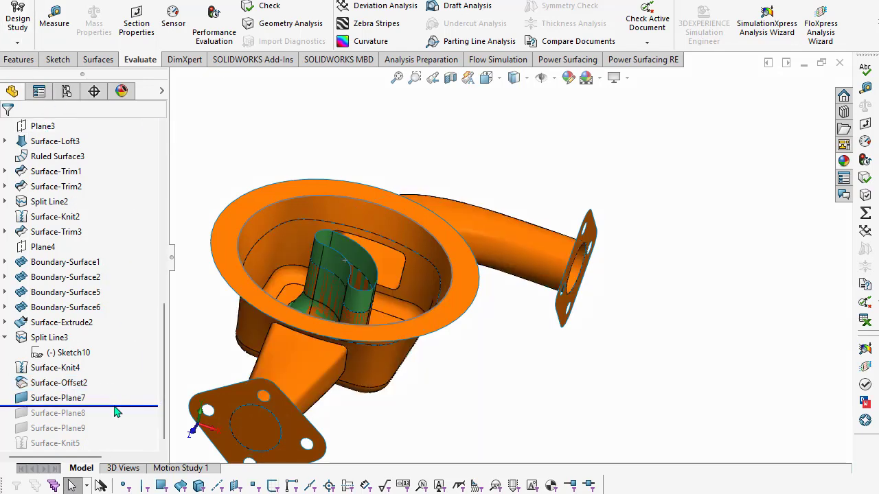
scroll(612, 419, down, 5)
scroll(543, 364, up, 5)
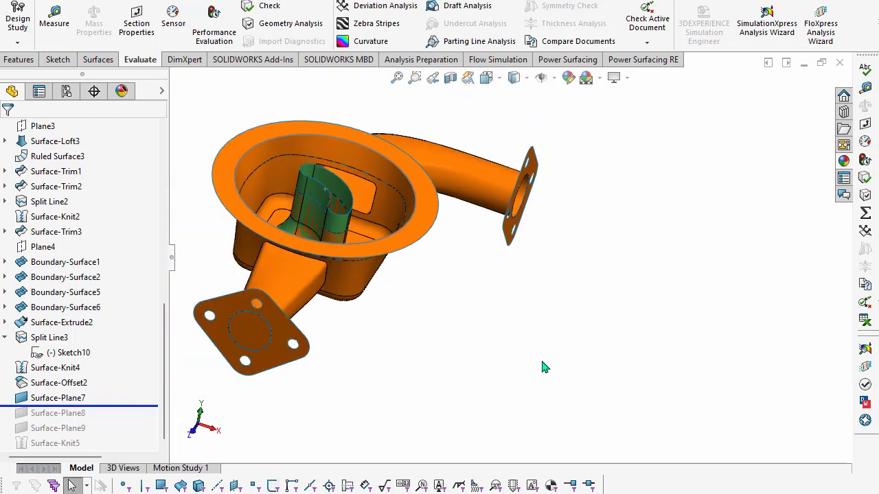
scroll(551, 363, up, 3)
mouse_move(552, 363)
middle_down()
mouse_move(500, 331)
mouse_move(484, 336)
middle_up()
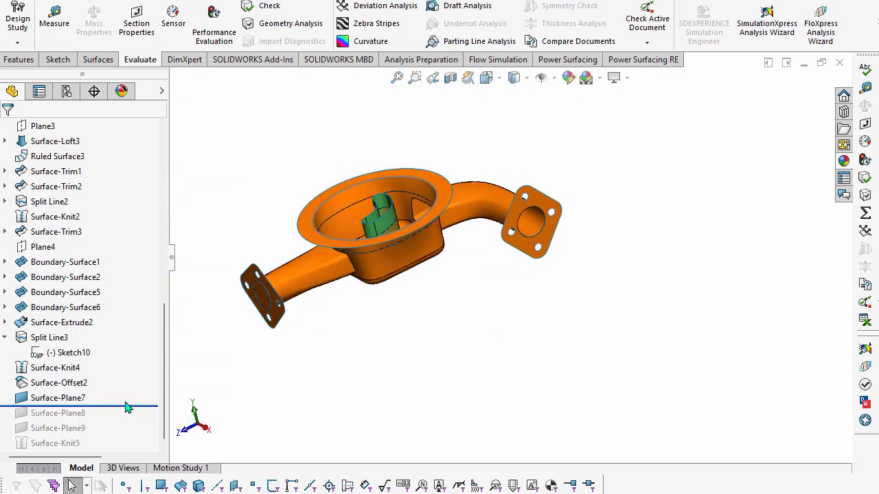
mouse_move(130, 406)
mouse_down()
mouse_move(130, 436)
mouse_move(109, 447)
mouse_move(114, 434)
mouse_move(111, 454)
mouse_up()
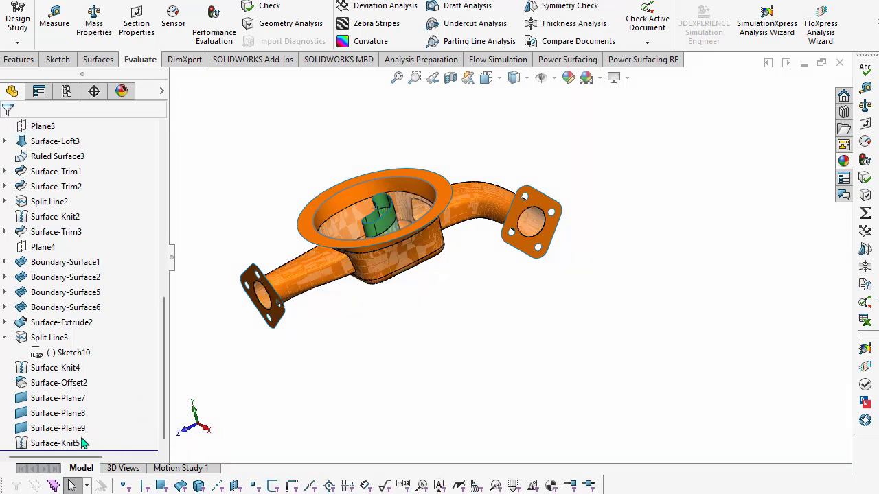
click(77, 444)
click(63, 402)
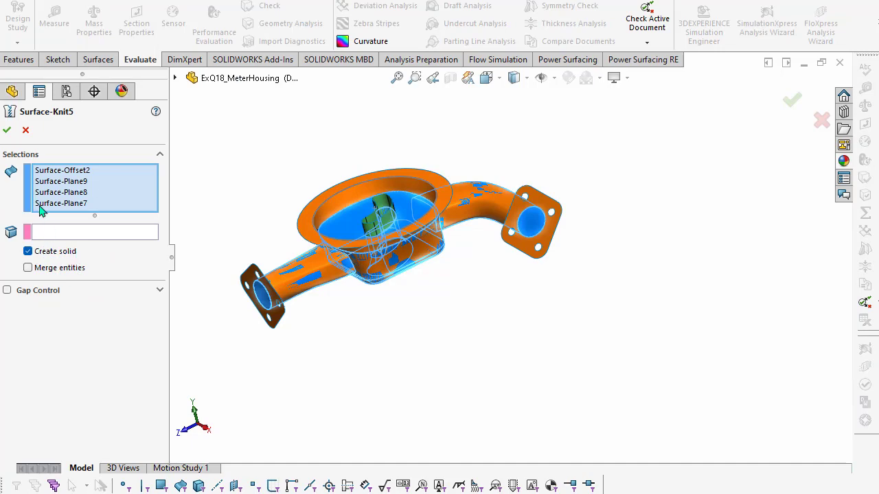
Accept Surface-Knit5 as a solid body and hide the Surface-Knit4 surface body
click(6, 132)
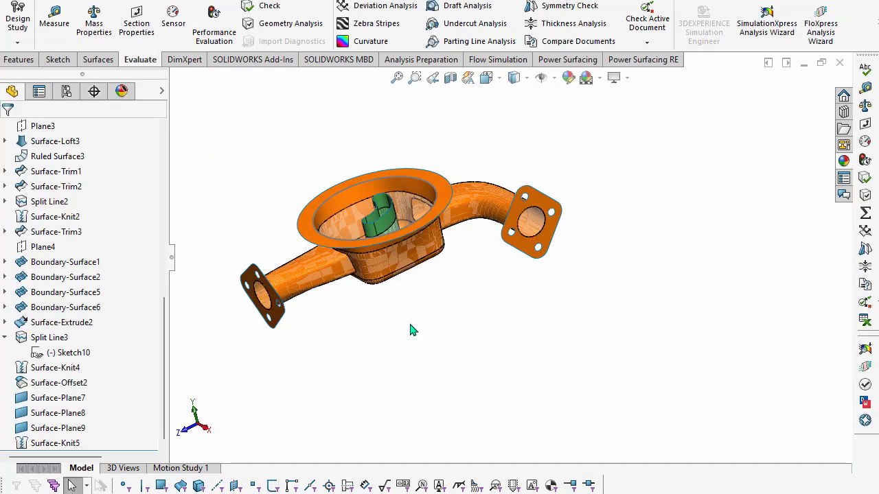
drag(164, 328, 187, 118)
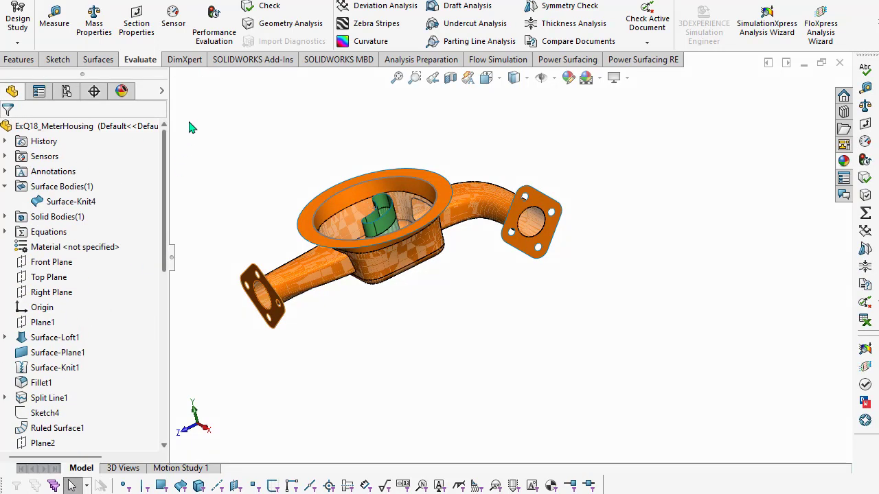
click(71, 201)
click(6, 217)
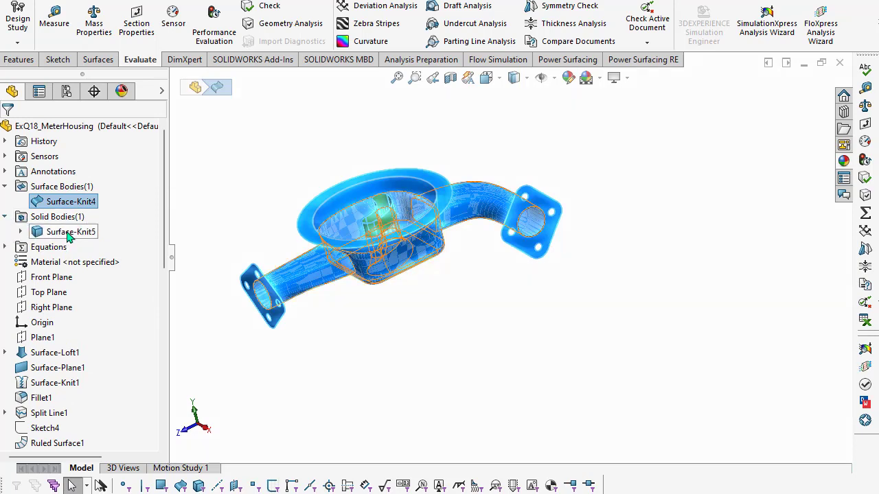
click(69, 232)
click(96, 206)
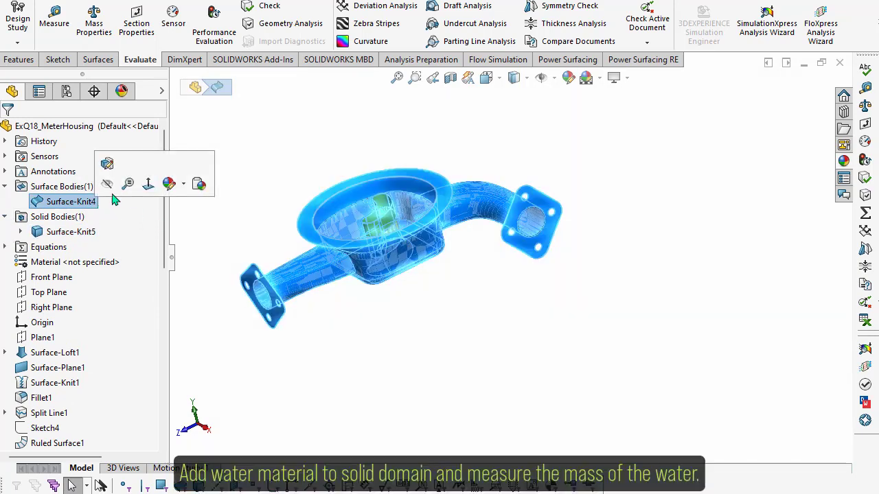
click(117, 182)
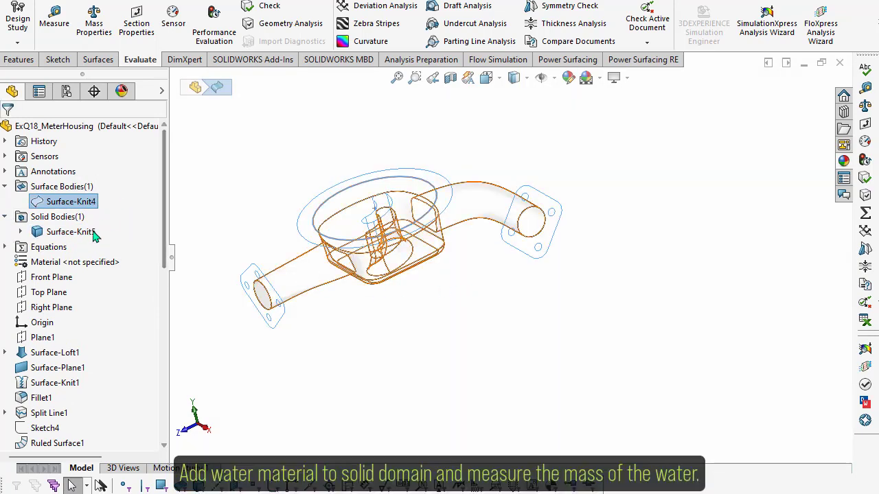
click(71, 231)
Select the Surface-Knit5 water solid, with its Water material, and run Mass Properties on it
mouse_move(404, 325)
middle_down()
mouse_move(427, 197)
mouse_move(314, 171)
mouse_move(337, 218)
mouse_move(432, 268)
middle_up()
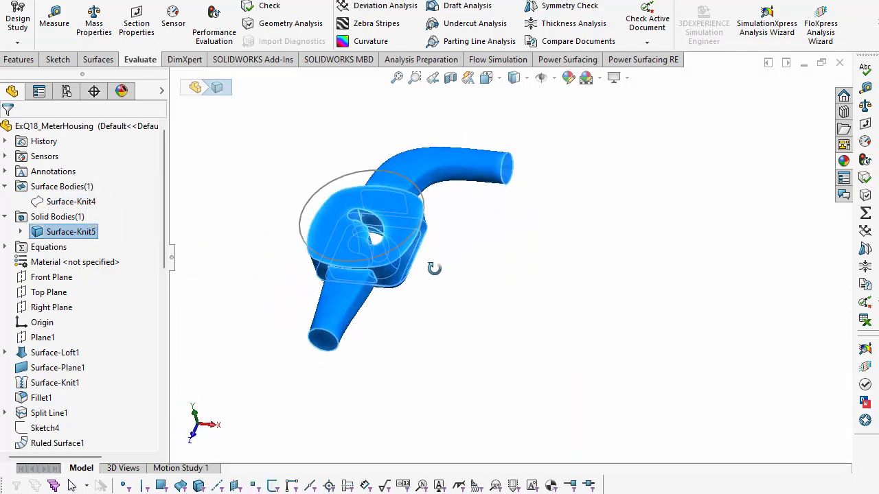
click(20, 231)
click(209, 259)
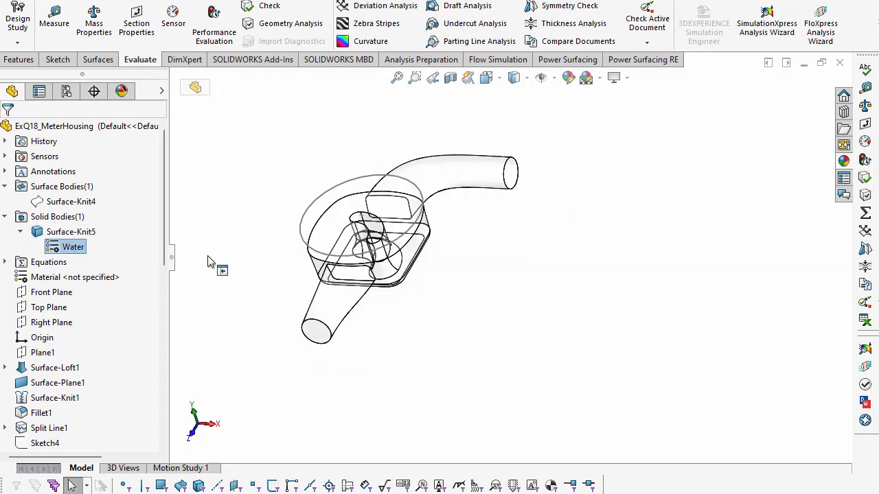
mouse_move(214, 267)
middle_down()
mouse_move(194, 235)
mouse_move(198, 255)
middle_up()
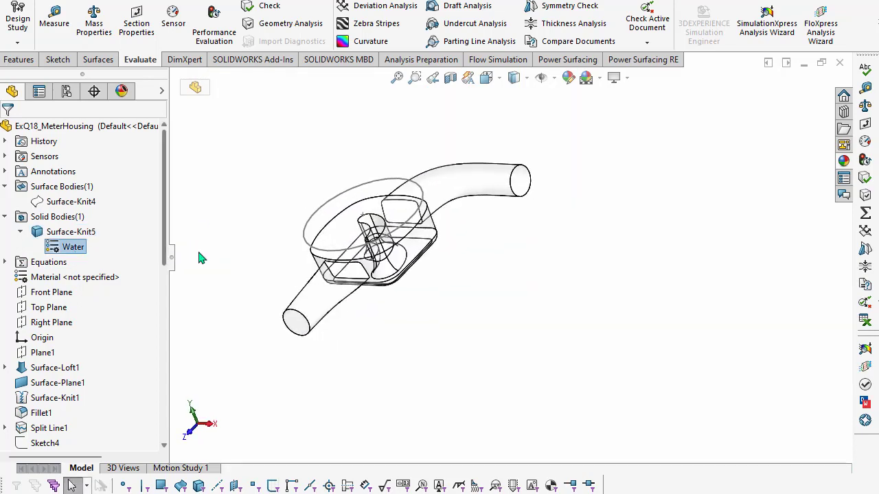
click(71, 232)
click(274, 197)
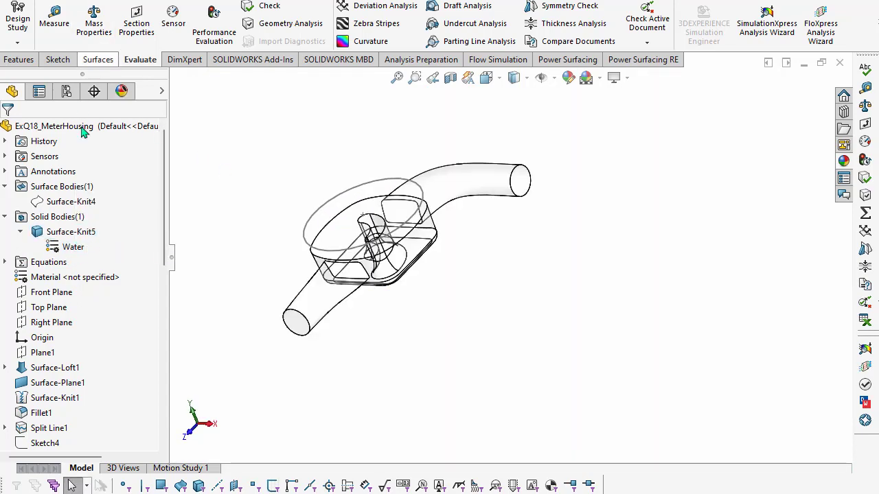
click(76, 233)
click(99, 37)
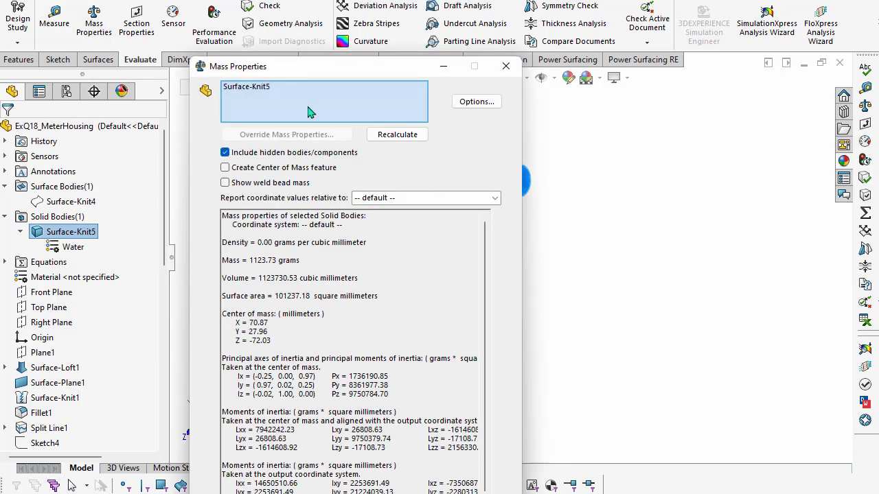
Select the Surface-Knit5 body and highlight its Mass result of 1123.73 grams
click(303, 89)
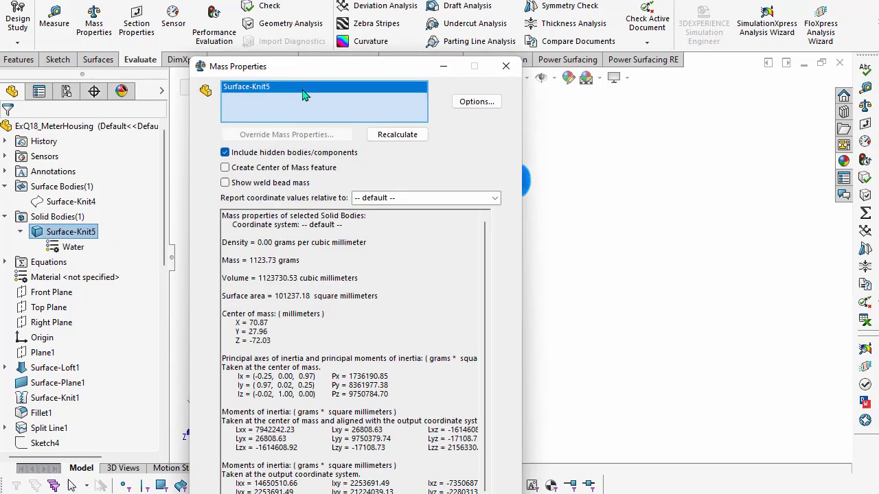
triple_click(302, 261)
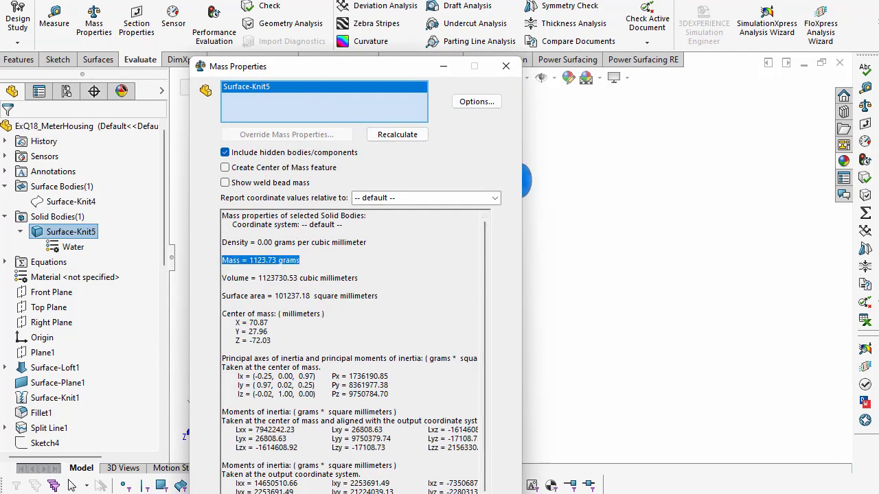
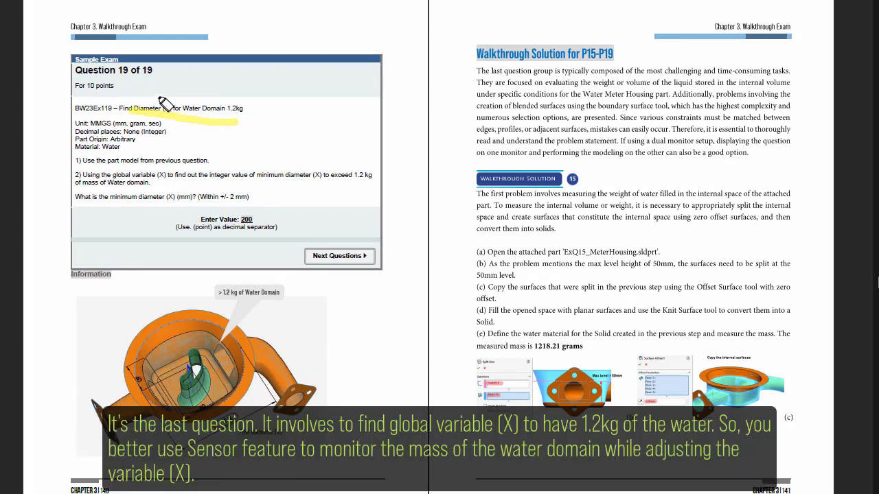
Mark up the question's 1.2 kg water target, global variable X and diameter wording, then clear the marks
drag(231, 130, 254, 126)
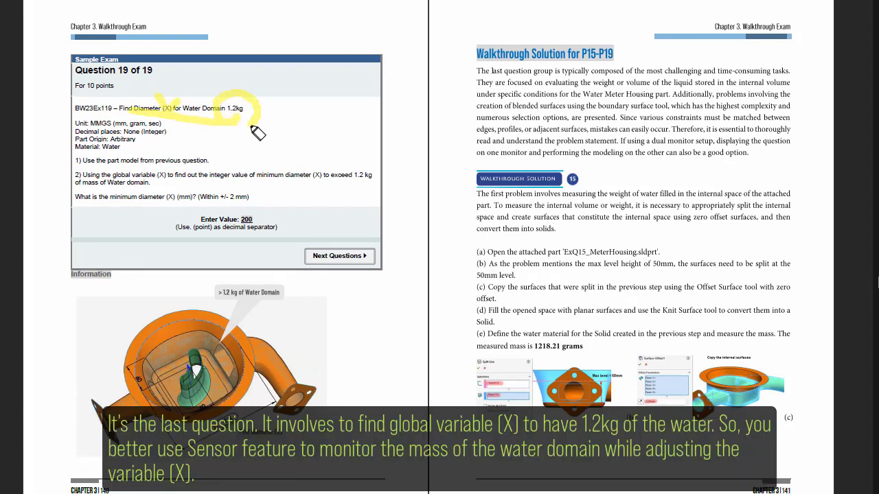
drag(124, 175, 178, 176)
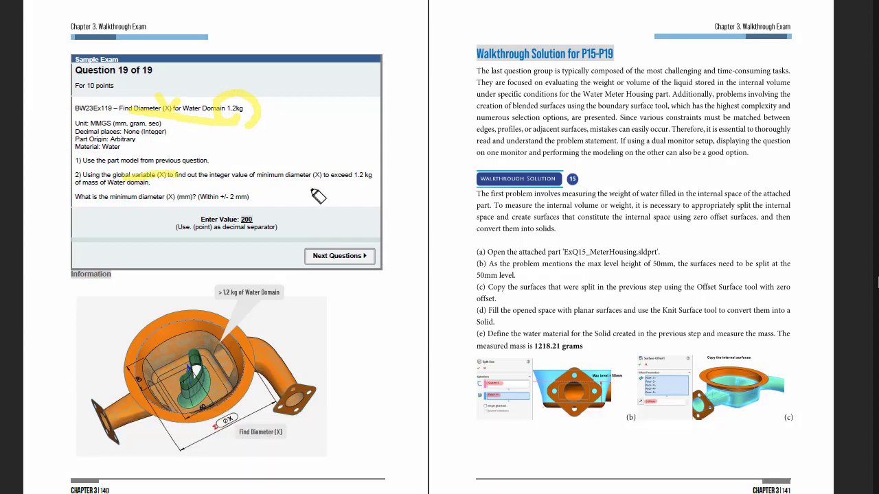
drag(311, 181, 370, 181)
drag(87, 182, 147, 183)
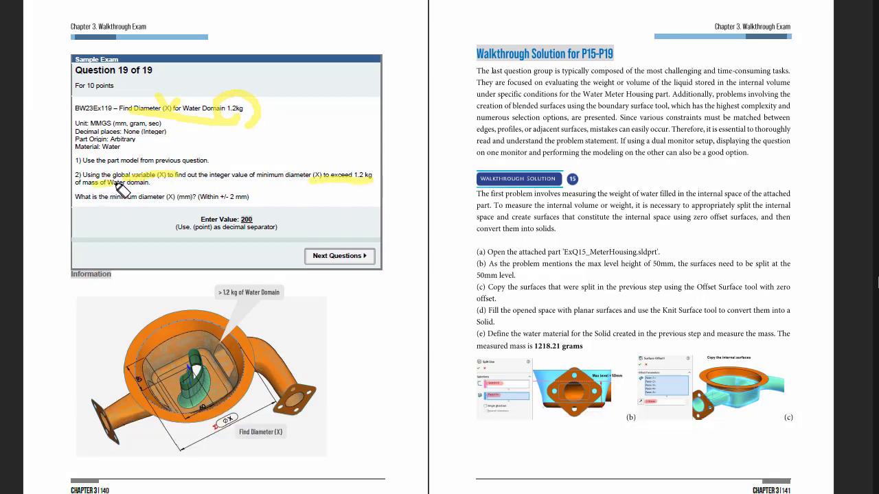
drag(206, 186, 195, 180)
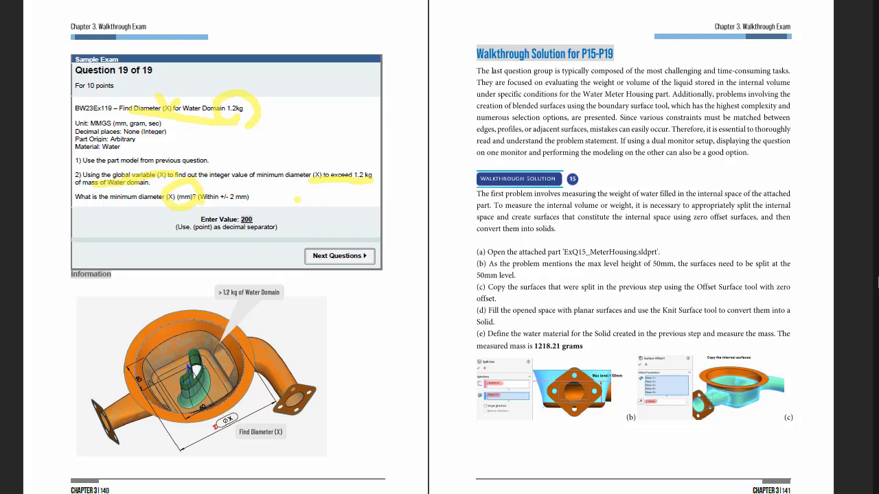
key(Escape)
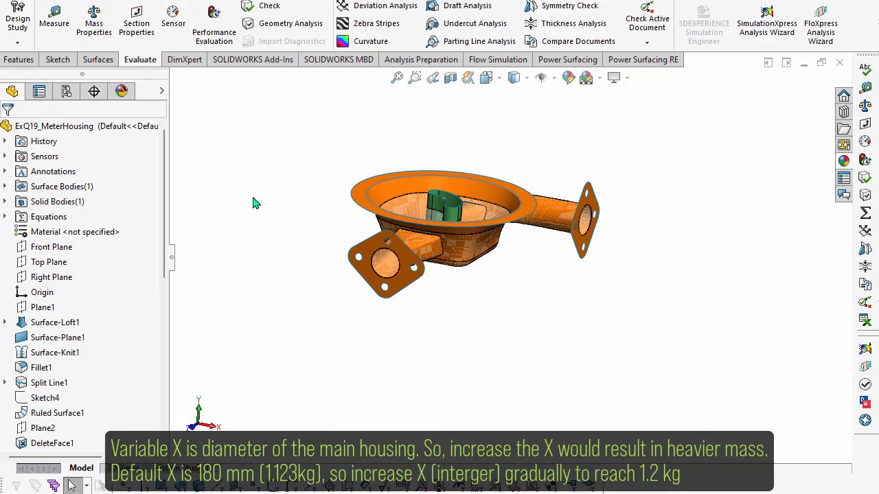
Orbit the housing and select its bowl faces to identify which feature forms them
scroll(635, 283, down, 5)
mouse_move(636, 283)
middle_down()
mouse_move(616, 231)
mouse_move(613, 276)
middle_up()
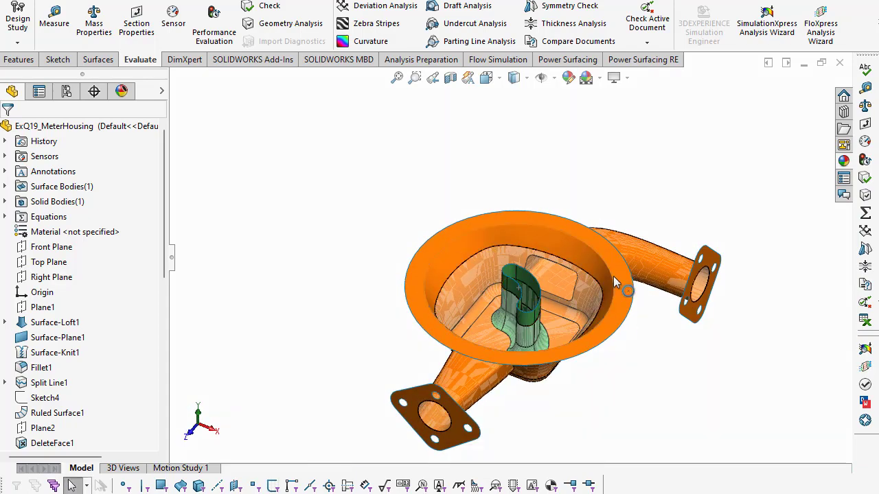
click(614, 276)
middle_drag(678, 337, 625, 282)
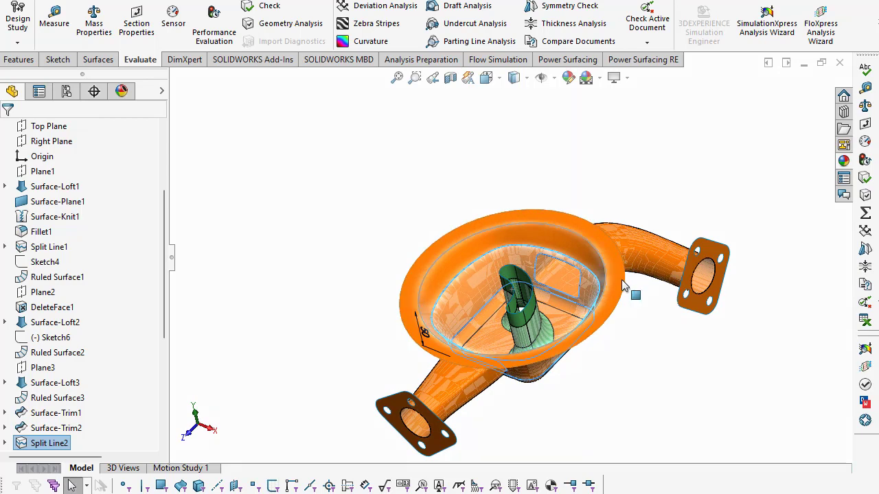
click(622, 279)
click(230, 300)
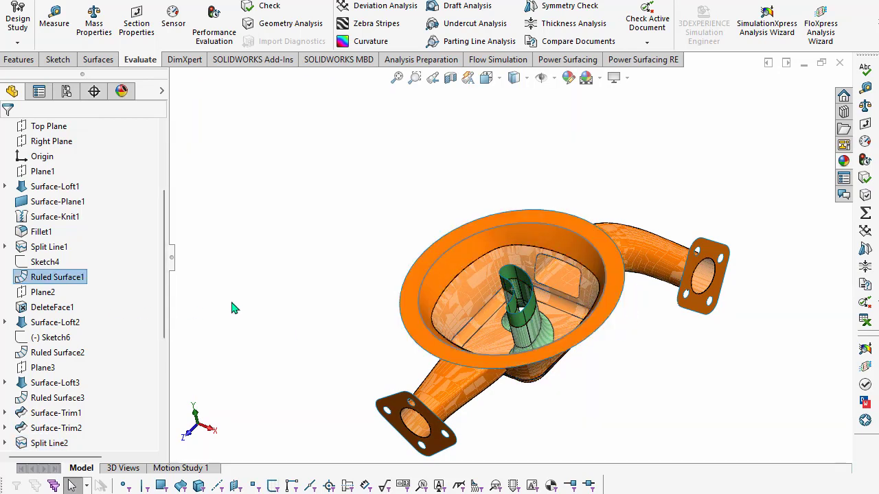
Expand Surface-Loft1 and edit Sketch2 to confirm its ΦX diameter dimension, then exit the sketch
click(5, 186)
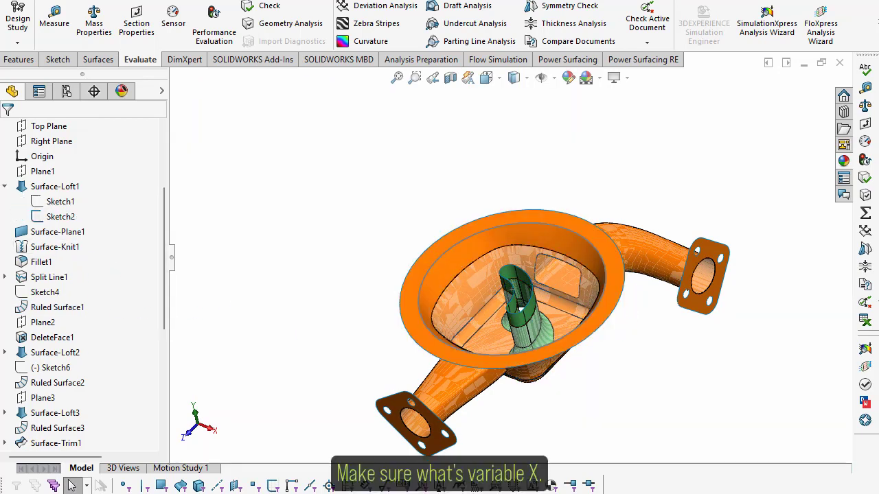
click(55, 187)
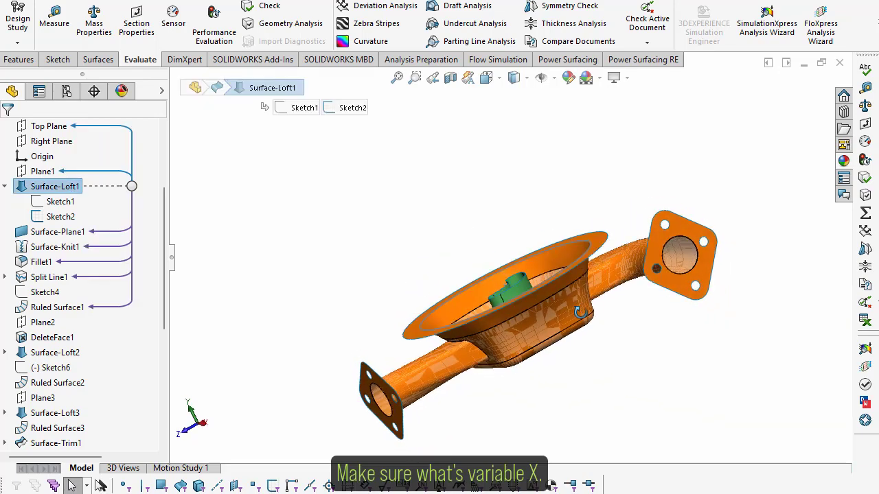
click(62, 215)
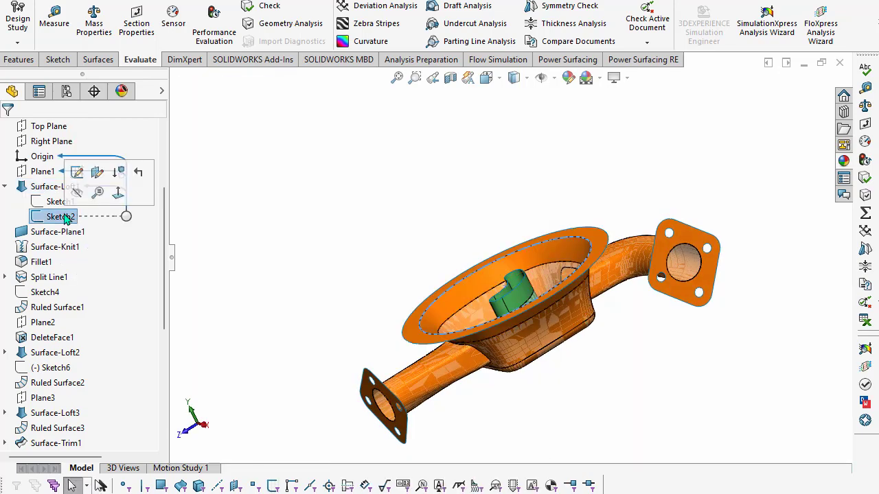
click(77, 173)
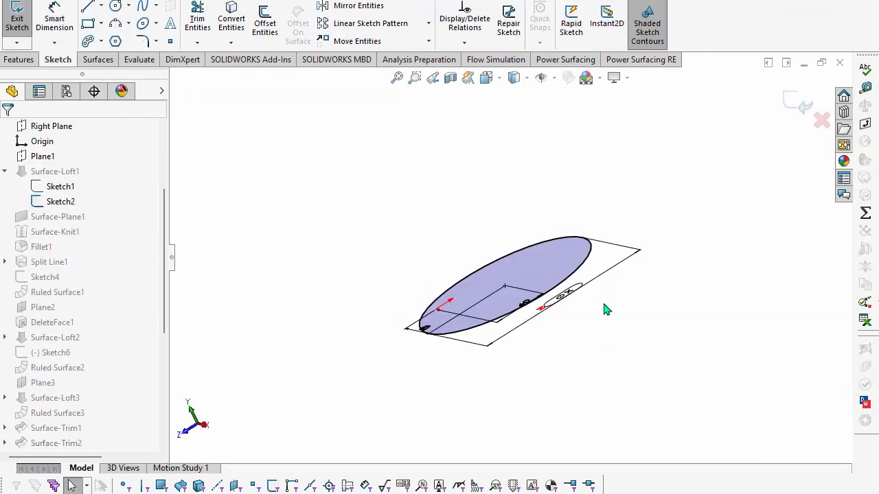
mouse_move(602, 300)
middle_down()
mouse_move(640, 377)
mouse_move(638, 353)
middle_up()
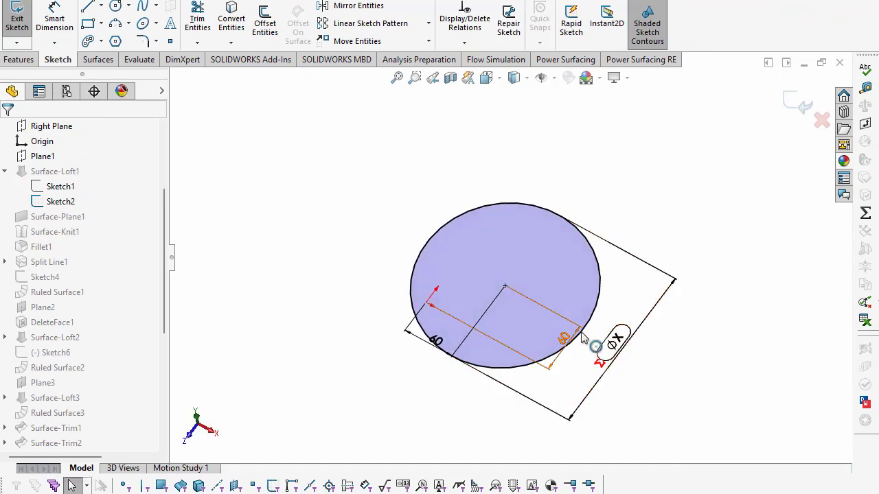
click(18, 27)
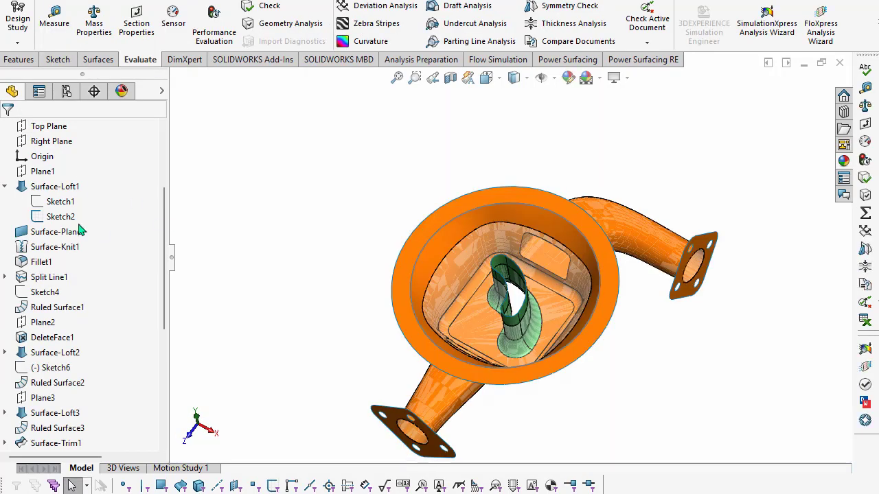
click(63, 218)
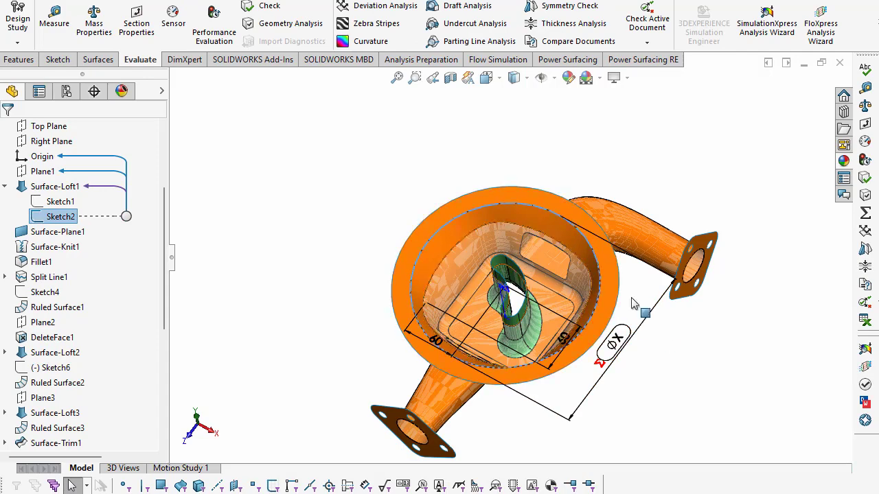
click(273, 214)
drag(166, 216, 165, 159)
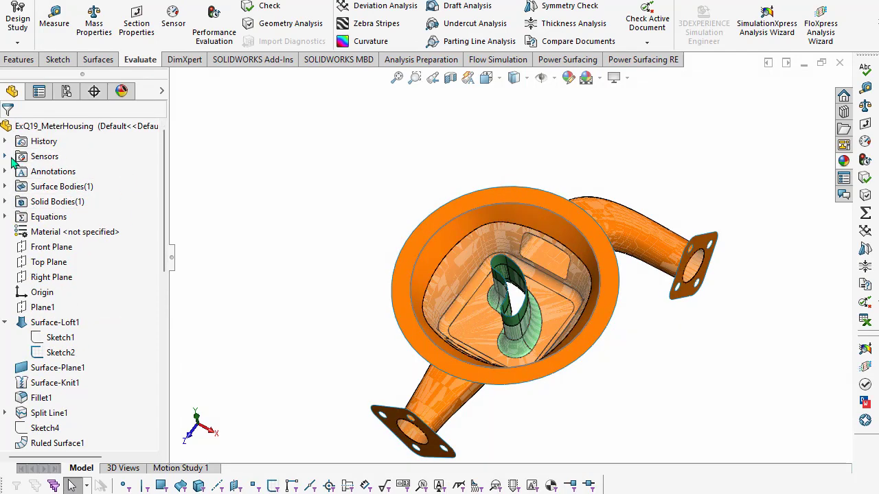
Edit the Mass1 sensor to measure the Surface-Knit5 water body, reading 1200.07892 g
click(6, 156)
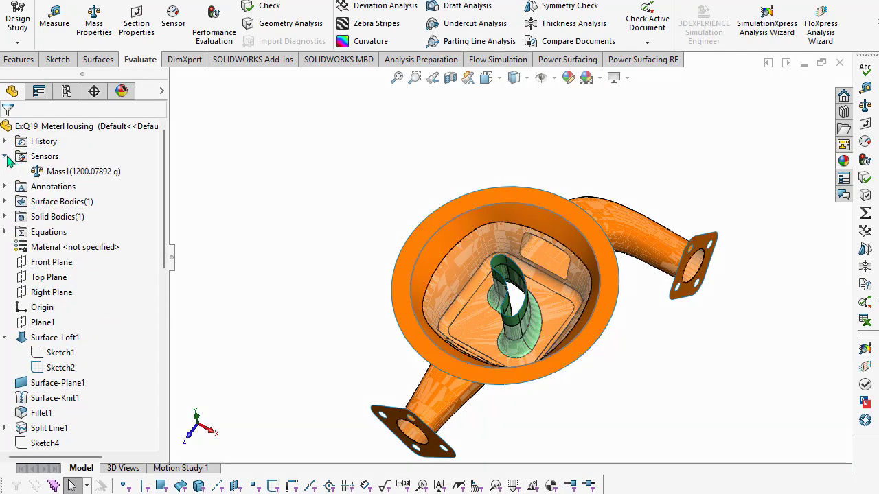
right_click(49, 159)
click(47, 173)
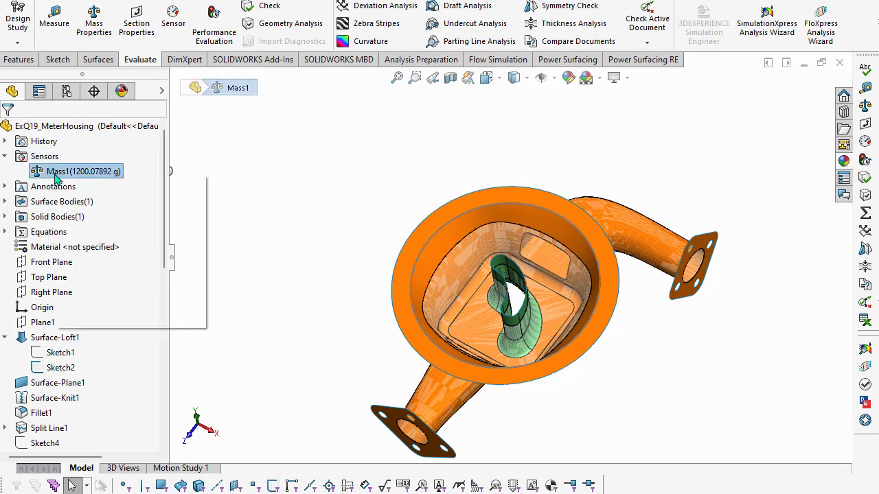
right_click(56, 173)
click(91, 200)
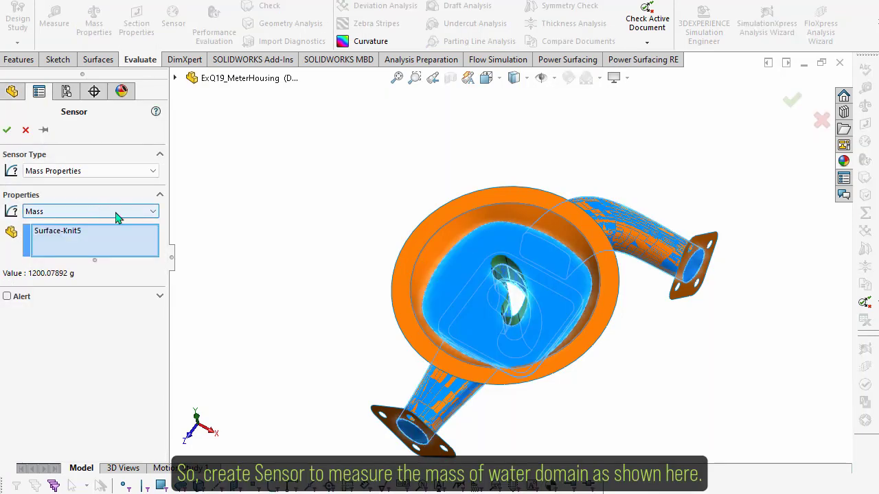
middle_drag(269, 278, 265, 231)
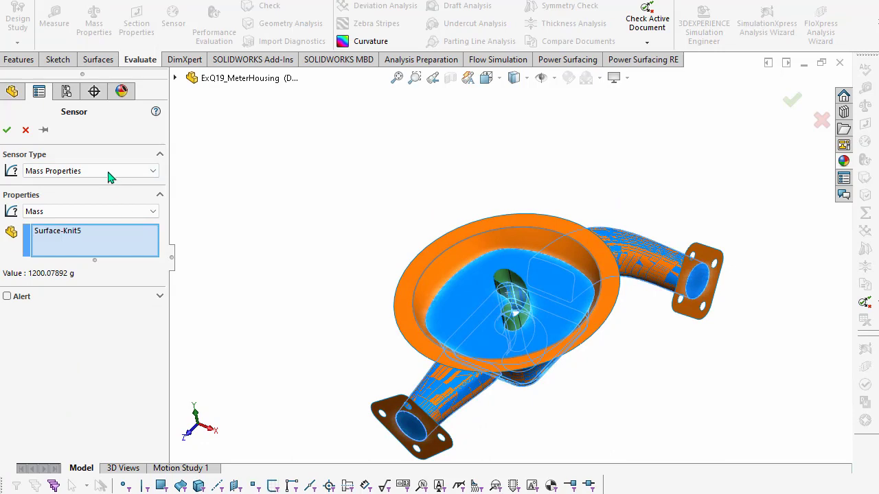
click(96, 234)
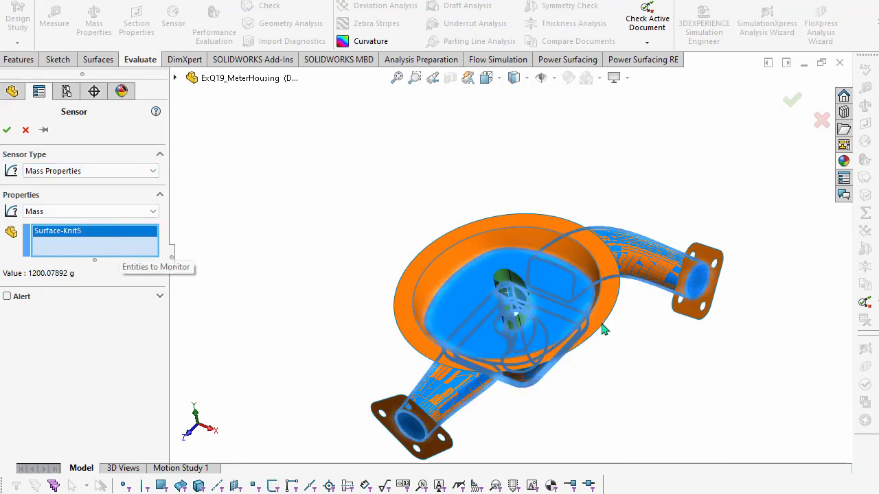
click(6, 130)
click(101, 176)
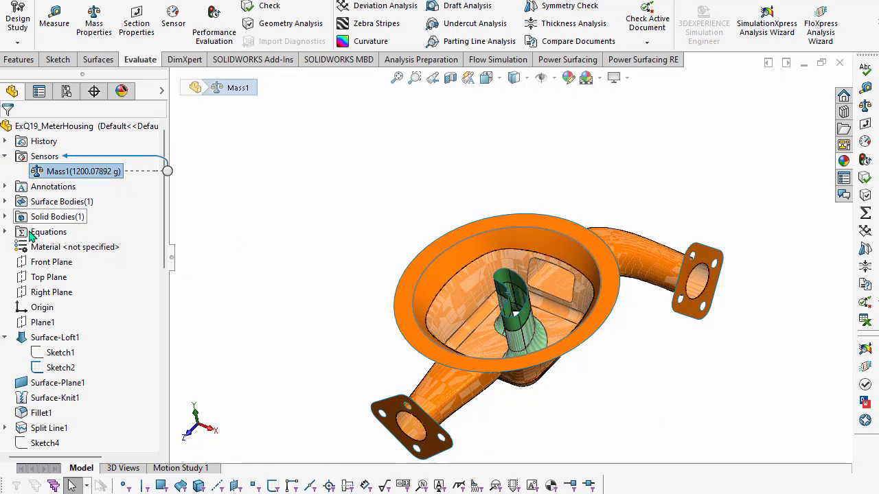
Set global variable X to 199 in the equations editor and check Mass1 reads under 1200 g
click(5, 232)
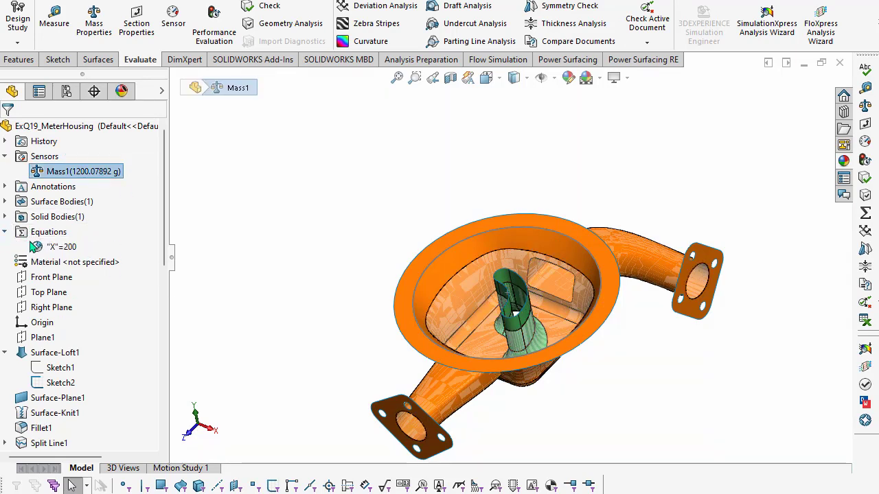
click(64, 248)
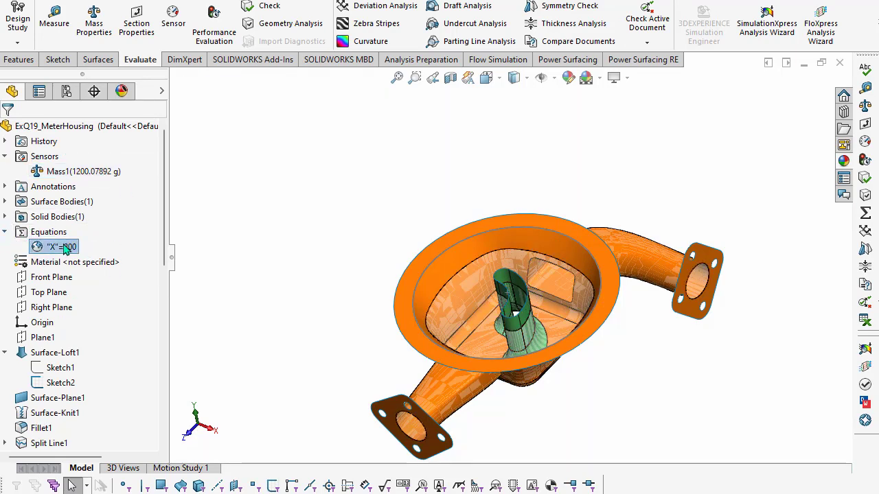
right_click(64, 247)
click(79, 251)
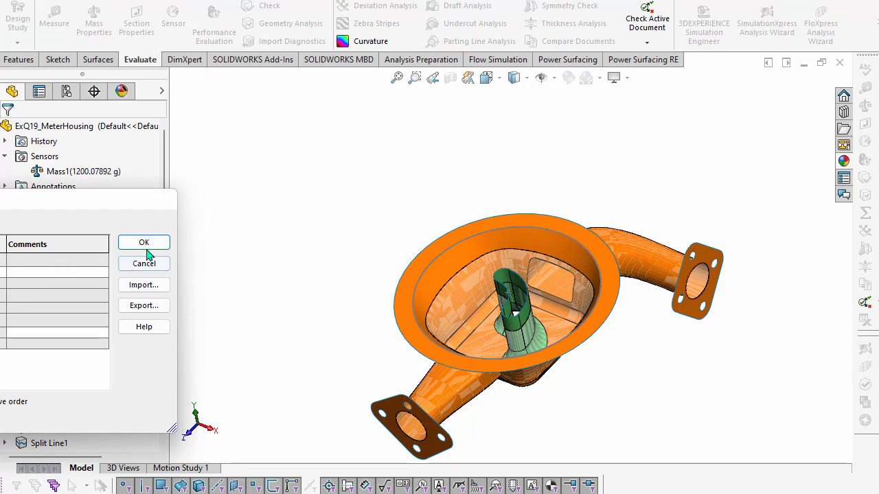
click(147, 248)
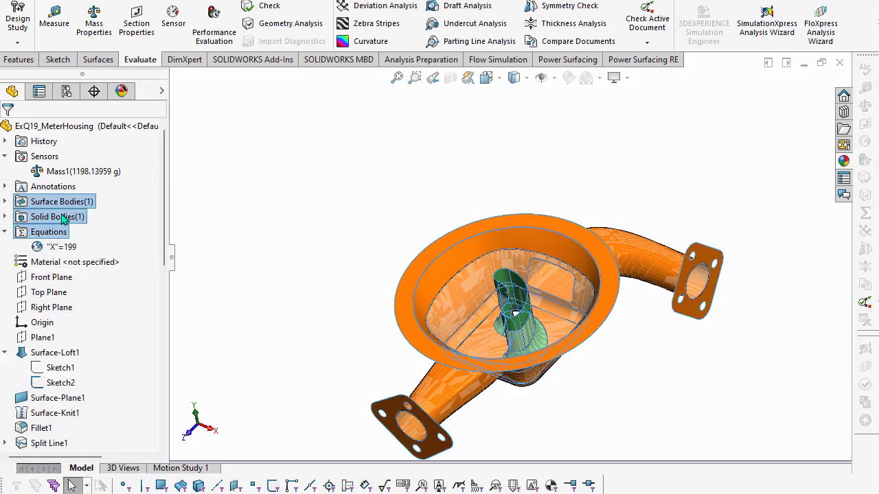
click(83, 173)
Change global variable X to 200 and confirm Mass1 now exceeds 1200 g
click(65, 247)
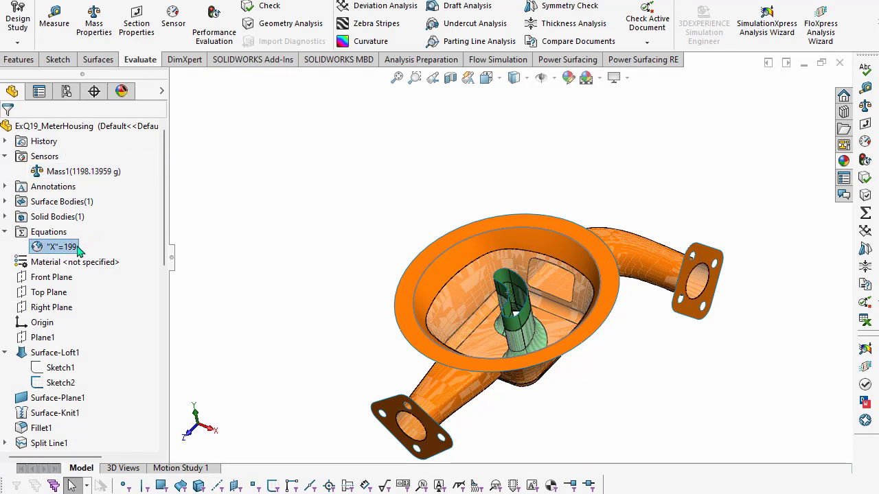
right_click(78, 249)
click(103, 256)
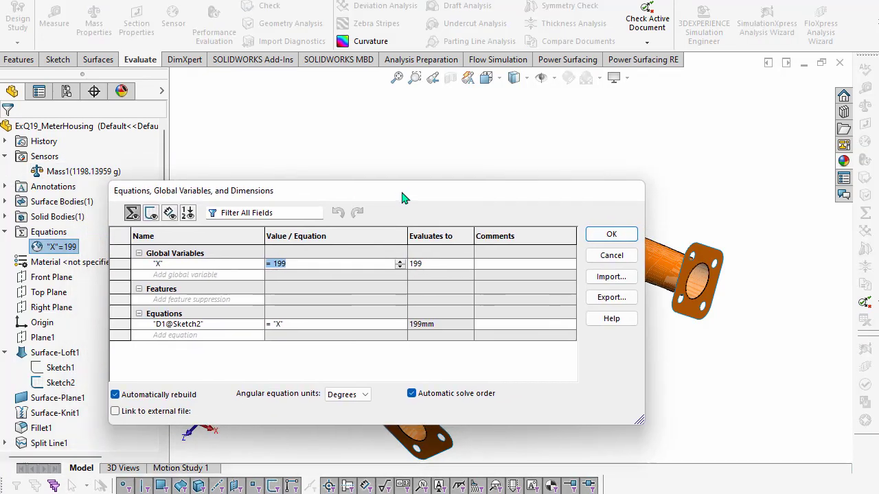
click(314, 263)
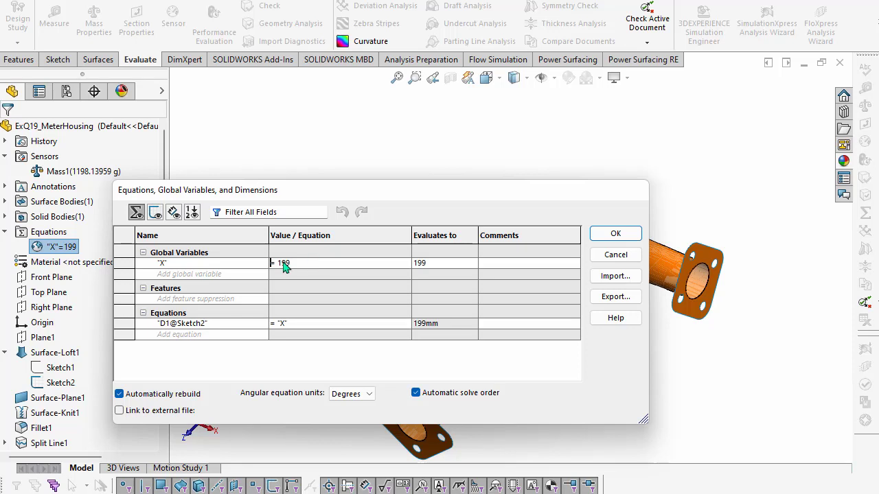
double_click(305, 263)
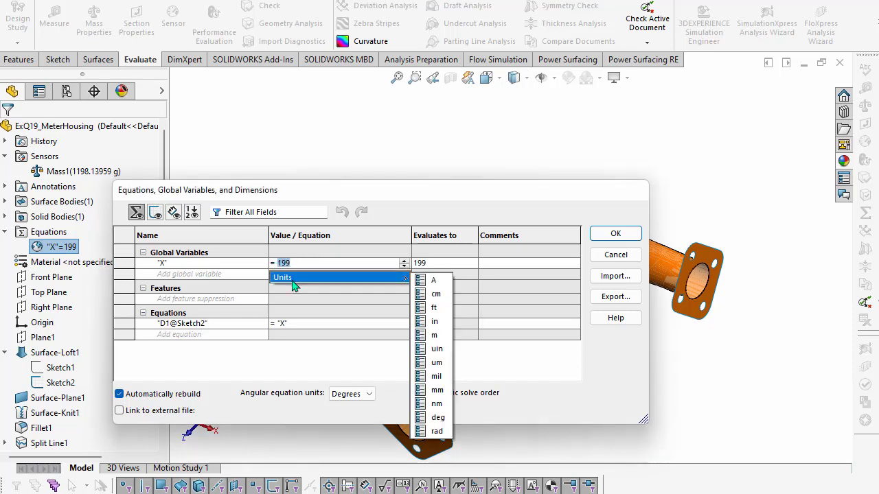
text(200)
click(627, 234)
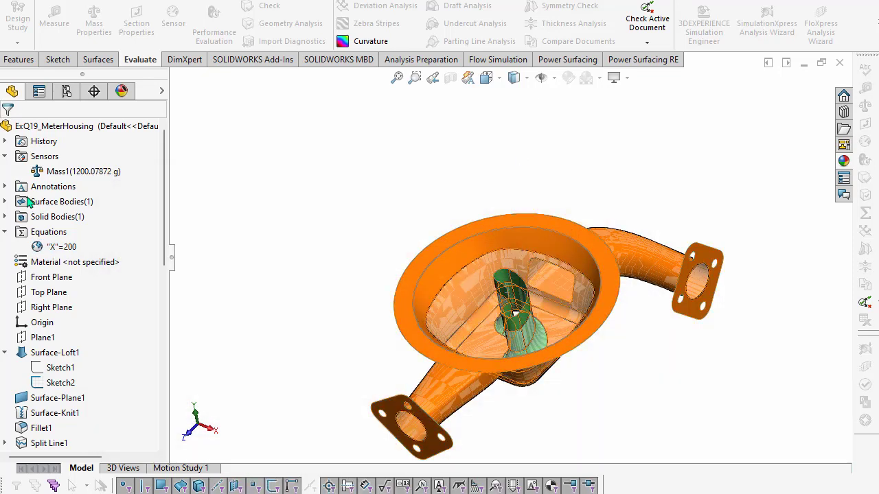
click(84, 175)
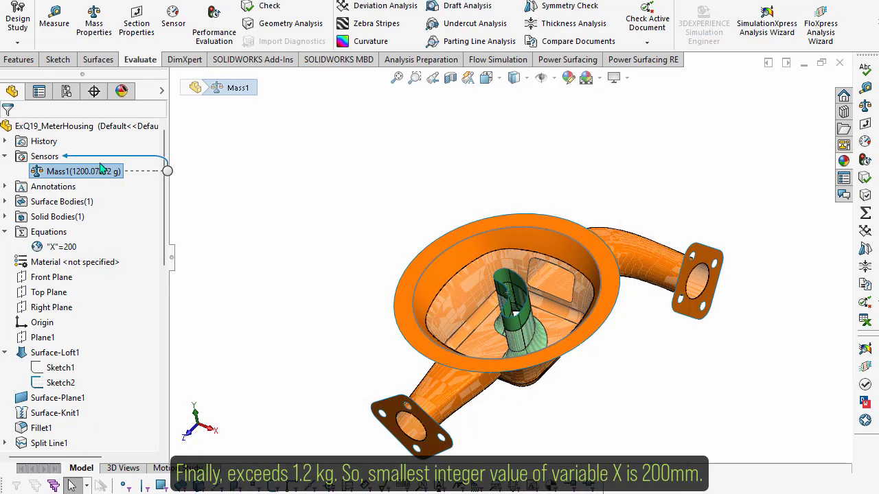
click(63, 251)
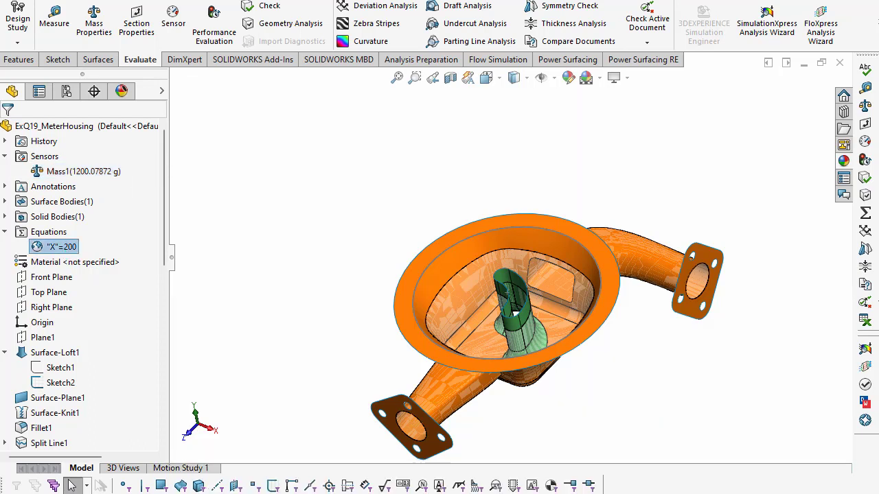
click(83, 171)
mouse_move(89, 288)
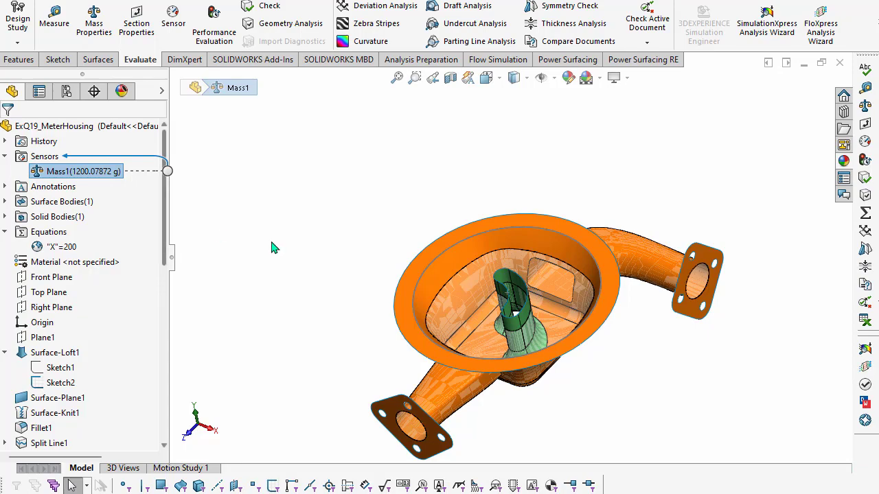
click(272, 245)
mouse_move(440, 426)
middle_down()
mouse_move(445, 348)
mouse_move(384, 412)
middle_up()
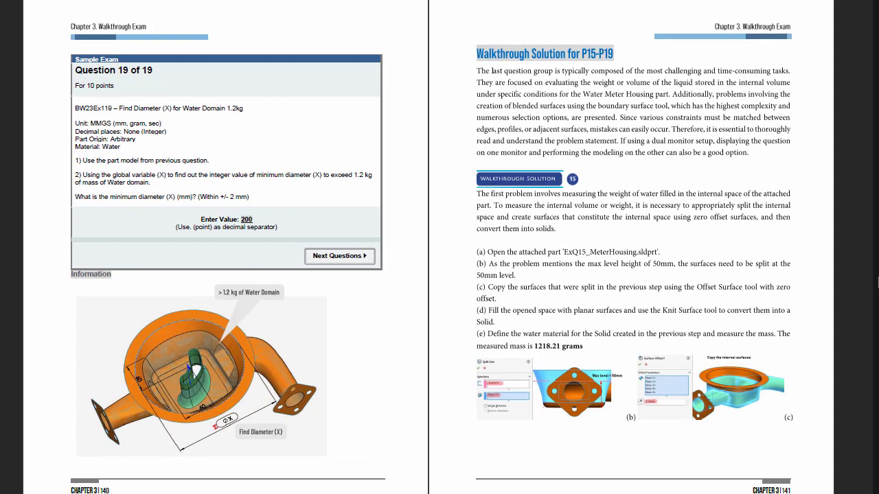
Circle and tick 'Enter Value: 200', then advance three spreads to Walkthrough Solution 19 on pages 146–147
mouse_move(266, 234)
mouse_down()
mouse_move(273, 204)
mouse_move(286, 215)
mouse_move(340, 184)
mouse_up()
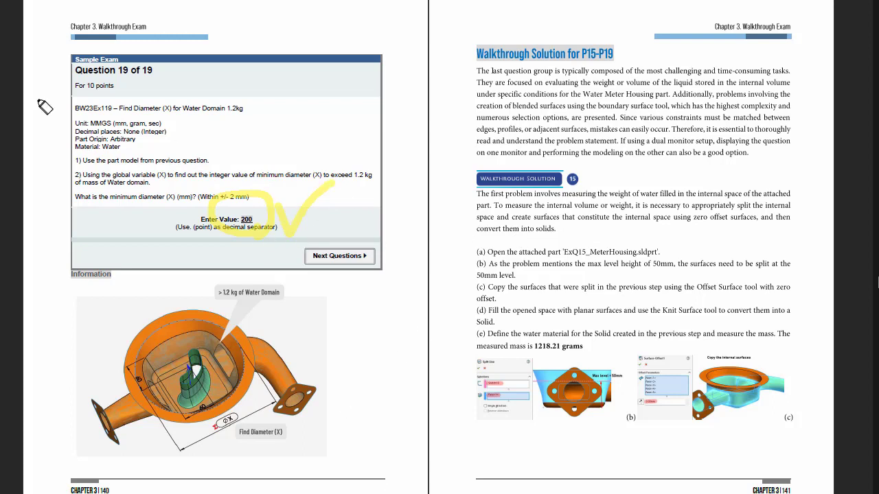
key(Page_Down)
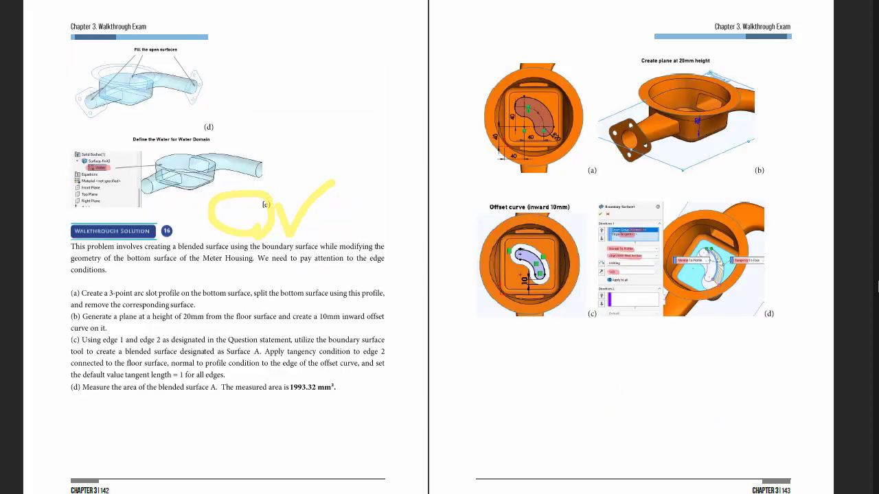
key(Page_Down)
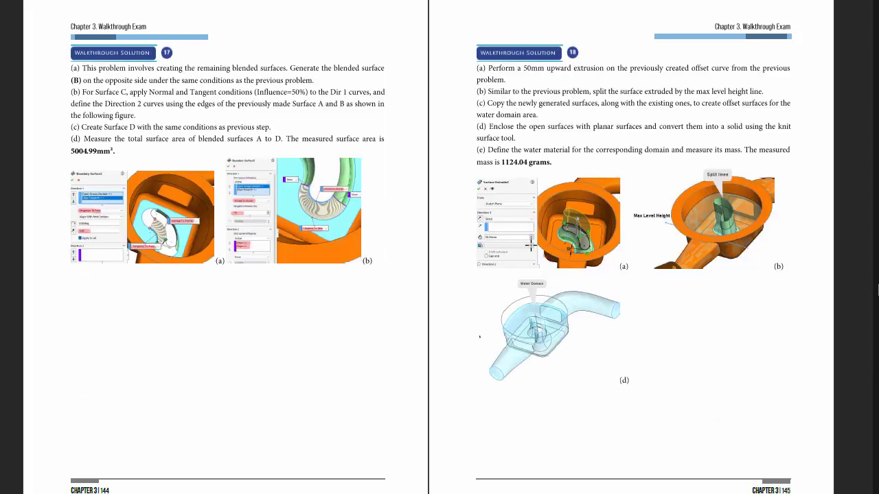
key(Page_Down)
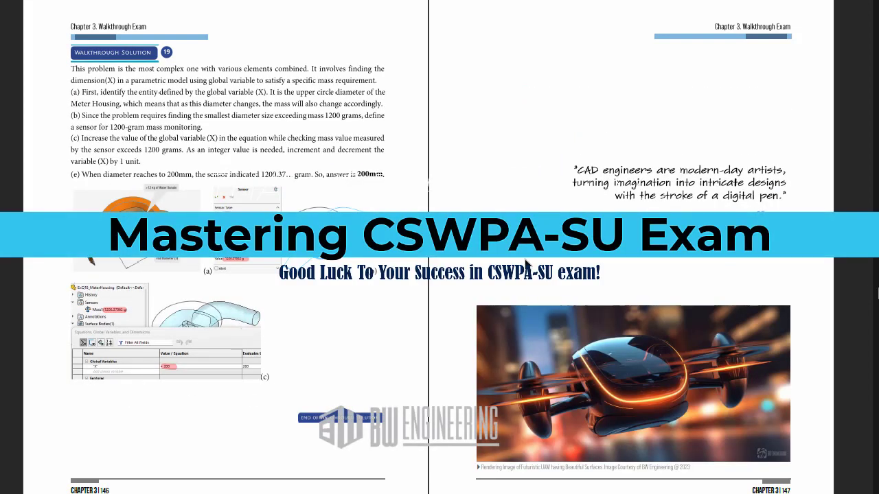
Return to the Question 19 spread on pages 140–141
key(Page_Up)
key(Page_Up)
key(Page_Up)
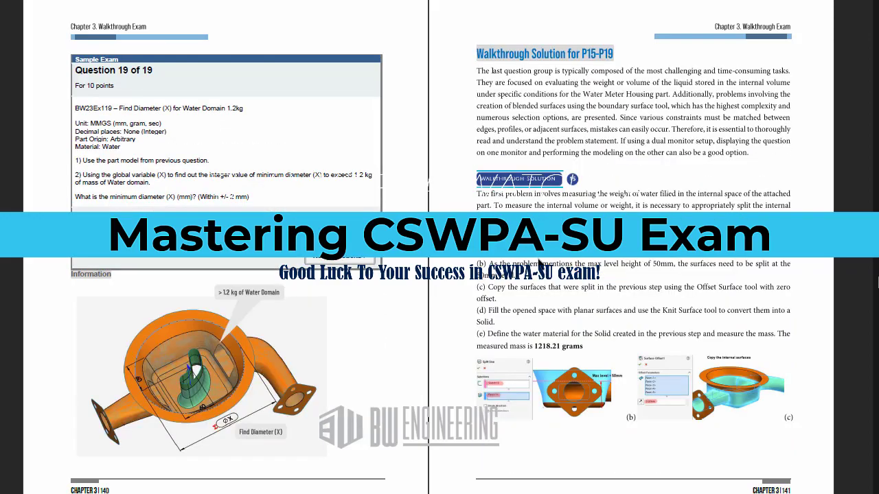